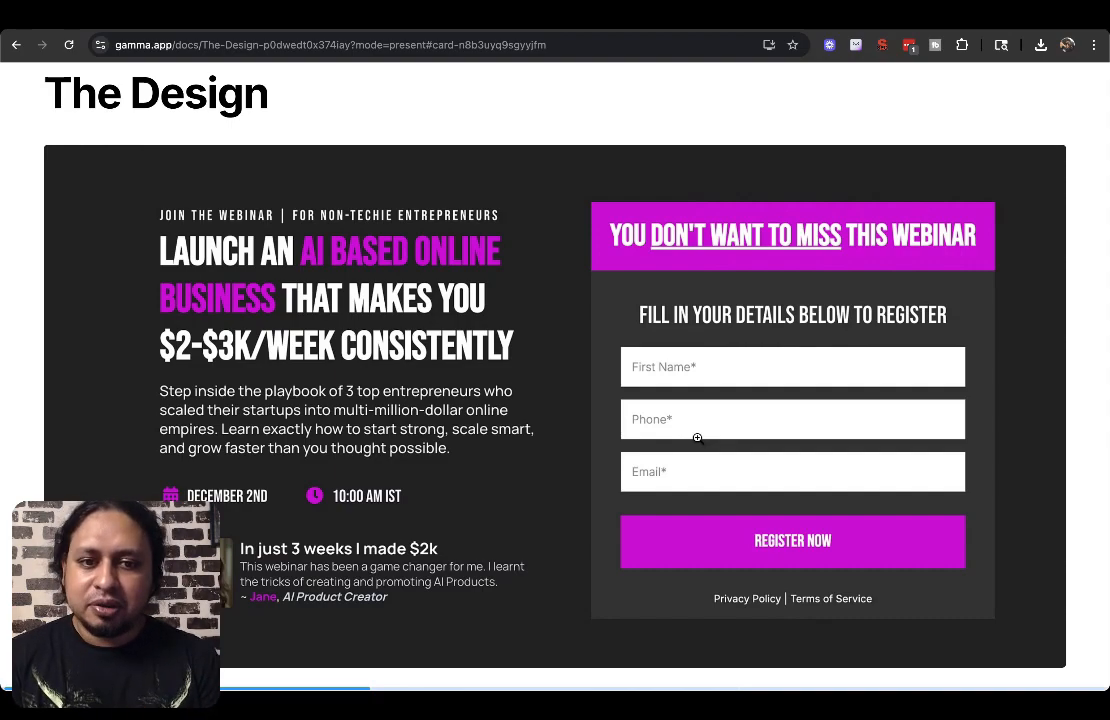
Review the design slide and the minimal form slide in the presentation
key(Right)
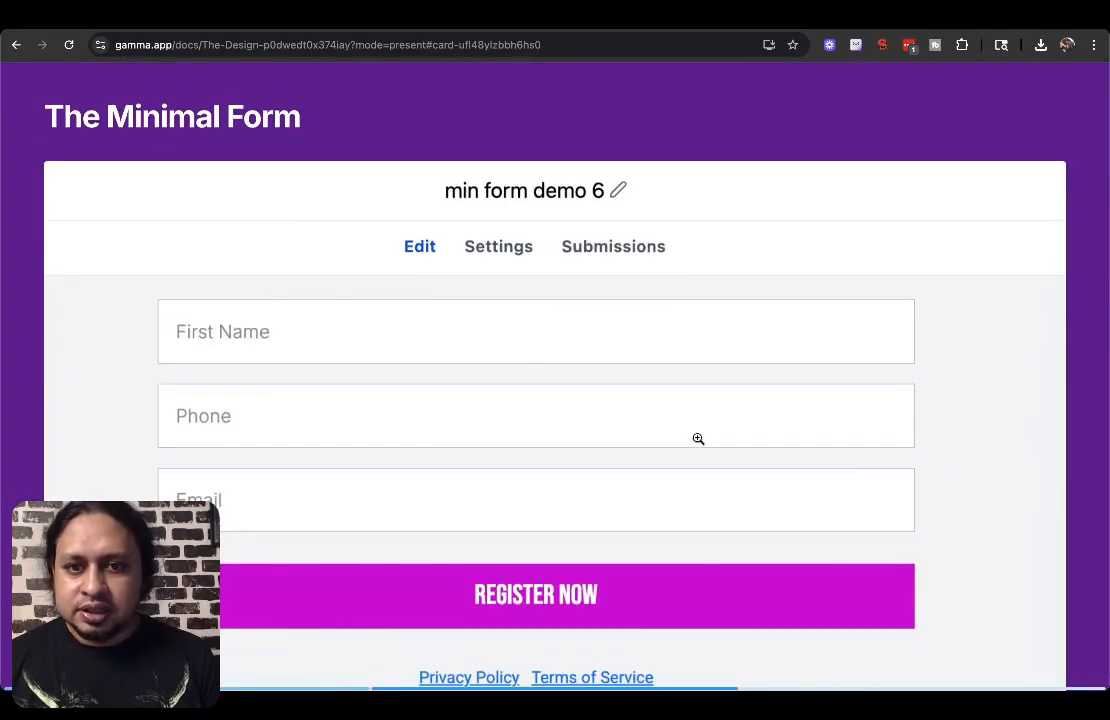
scroll(698, 439, down, 1)
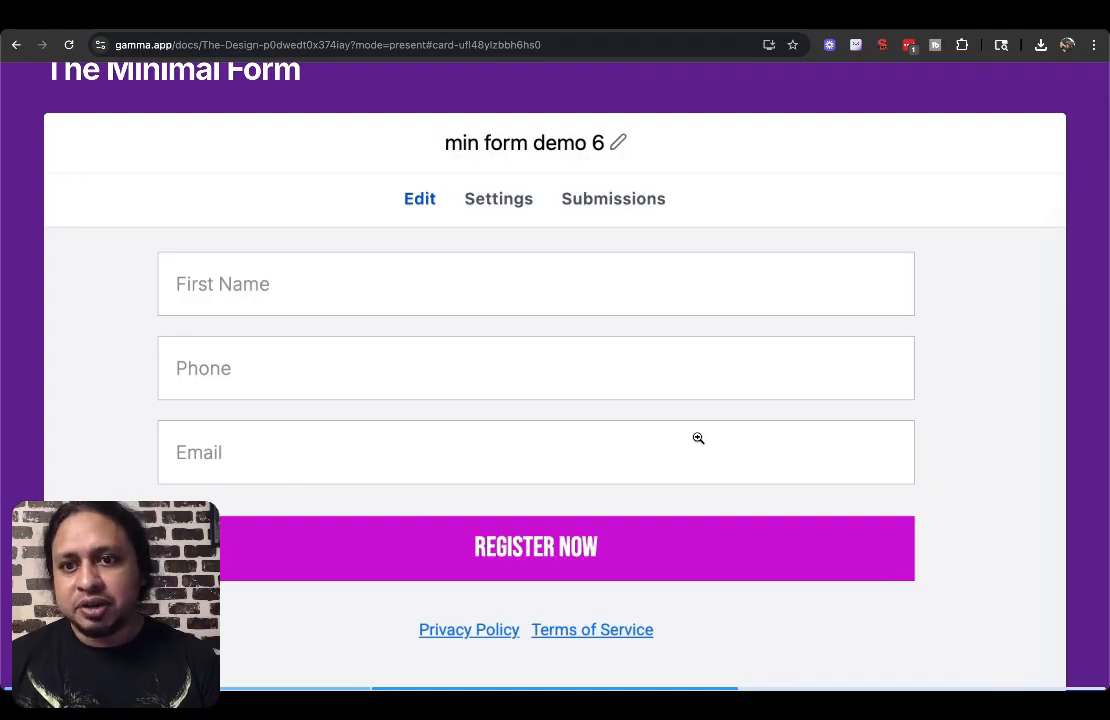
scroll(698, 438, up, 1)
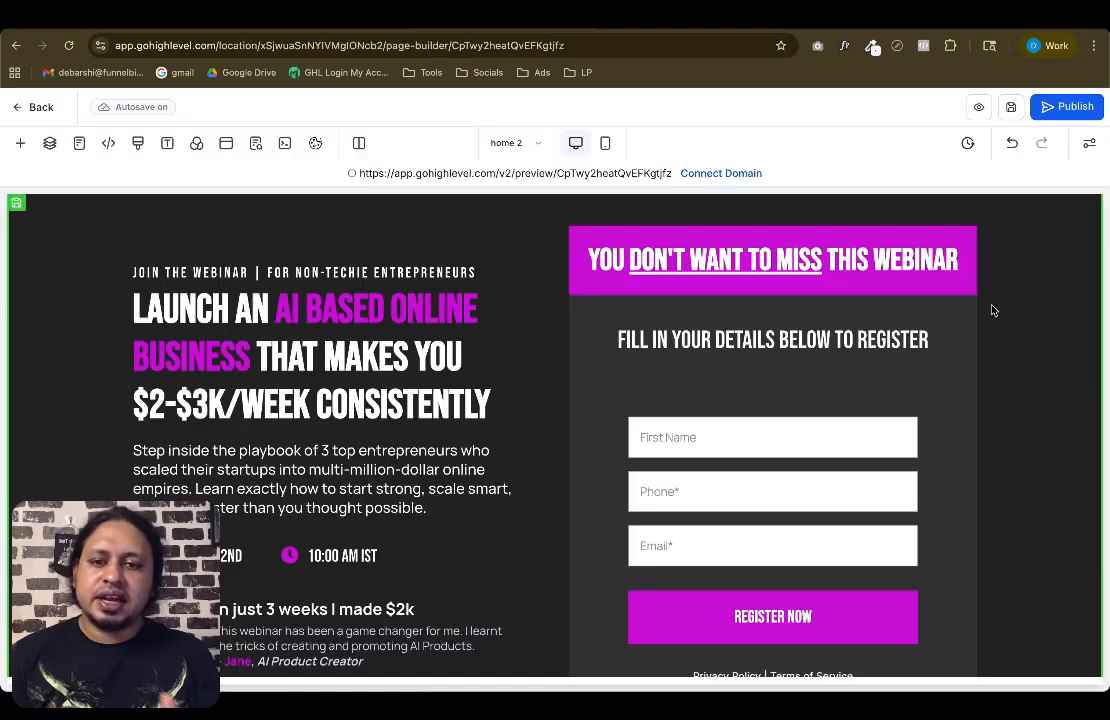
Delete the existing form from the registration section of the landing page
click(756, 369)
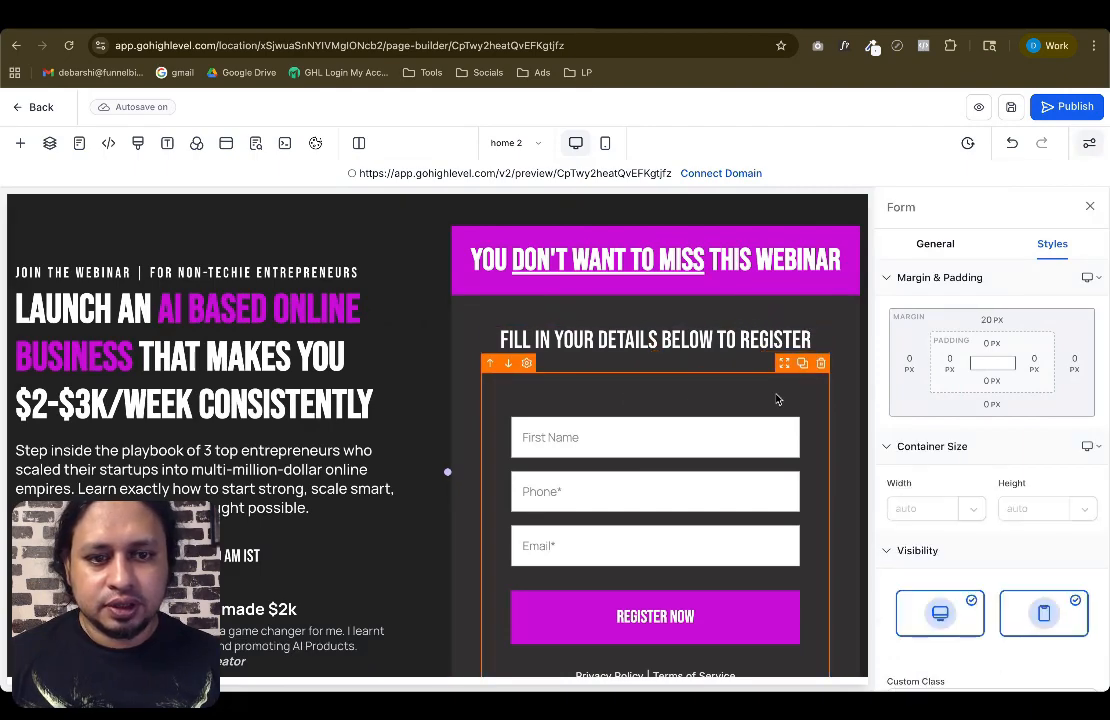
click(821, 363)
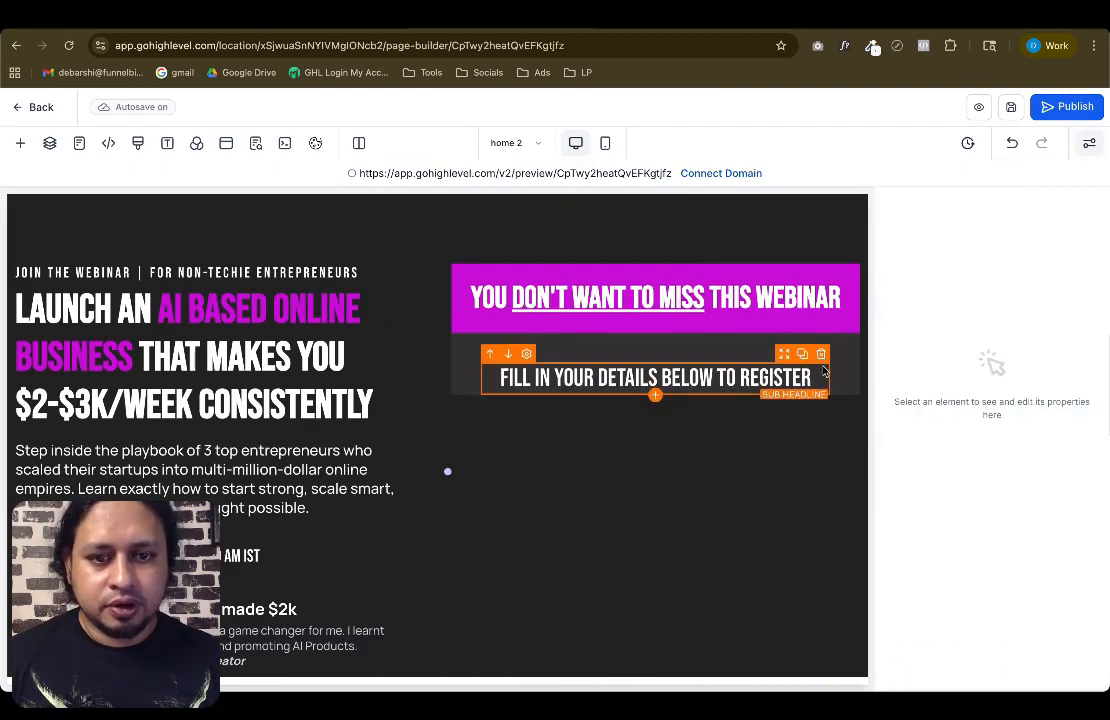
click(785, 233)
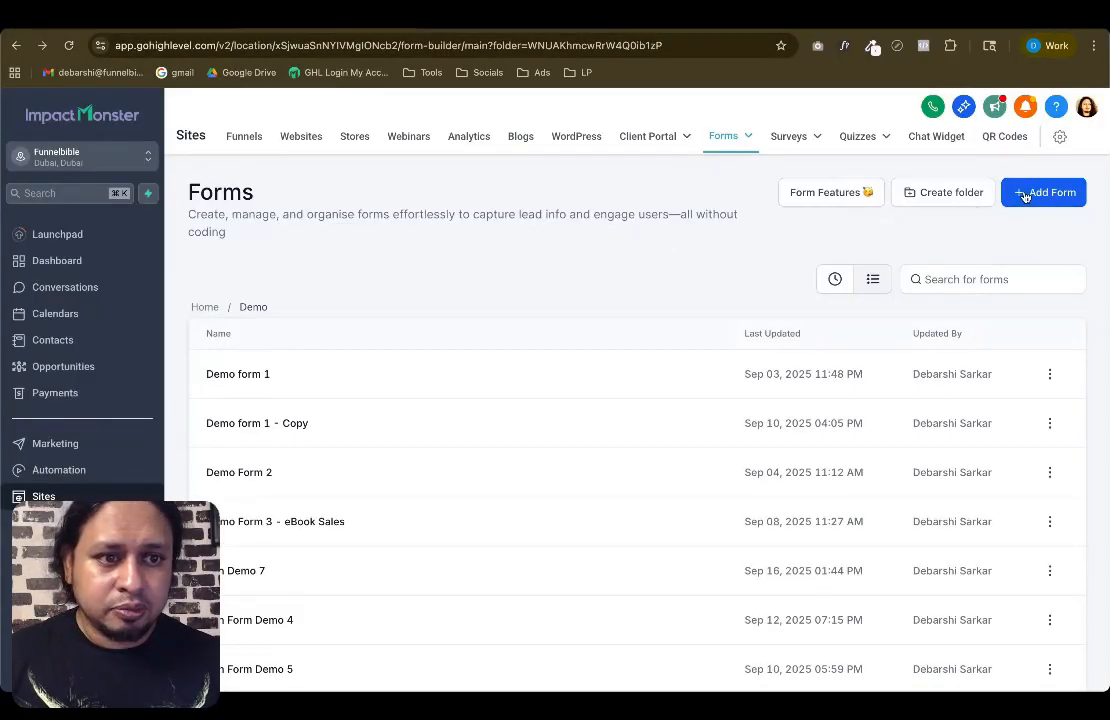
Create a new form starting from scratch
click(1025, 197)
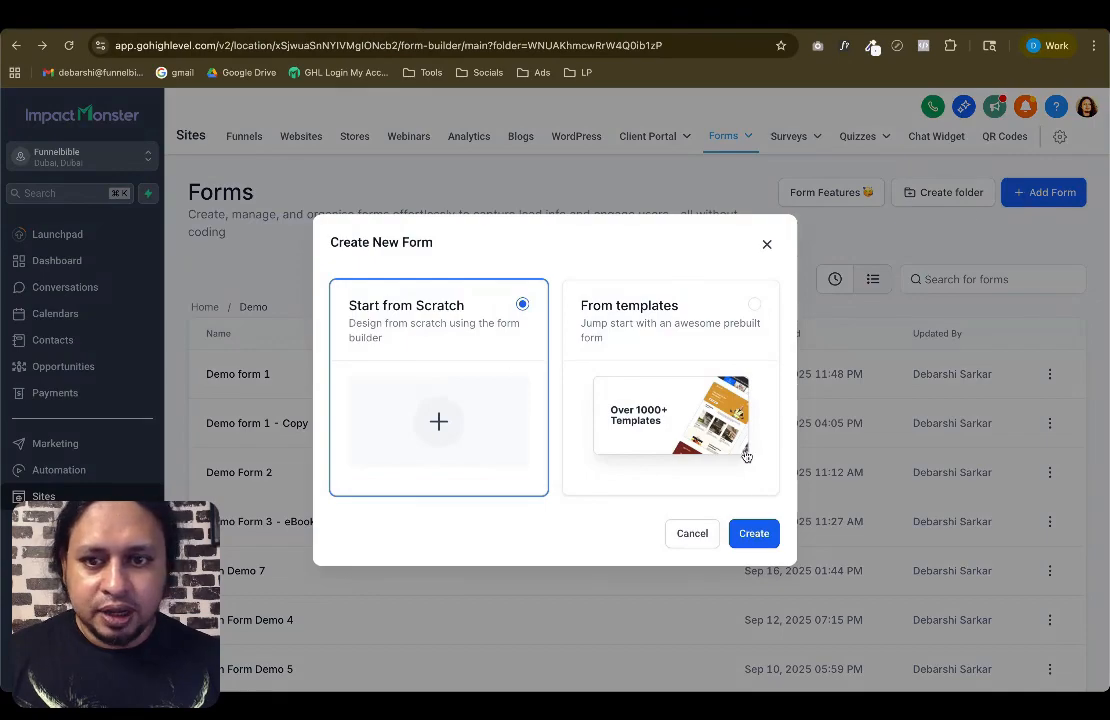
click(760, 534)
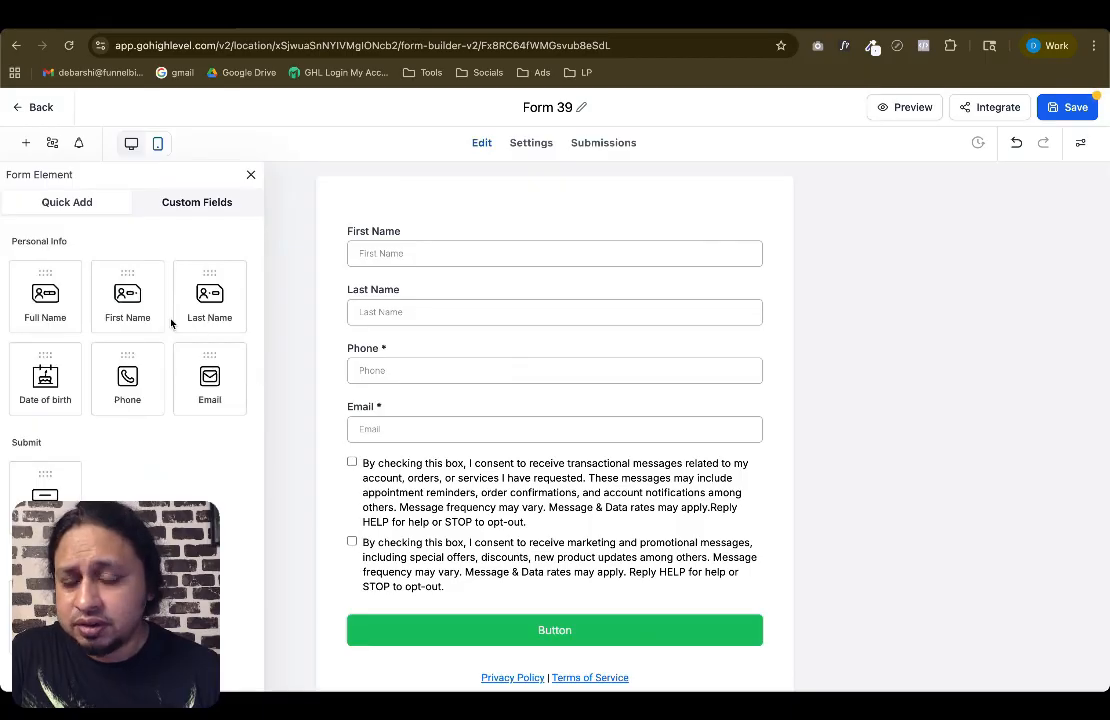
Add a Text element at the top of the new form
scroll(156, 330, down, 3)
scroll(156, 330, down, 10)
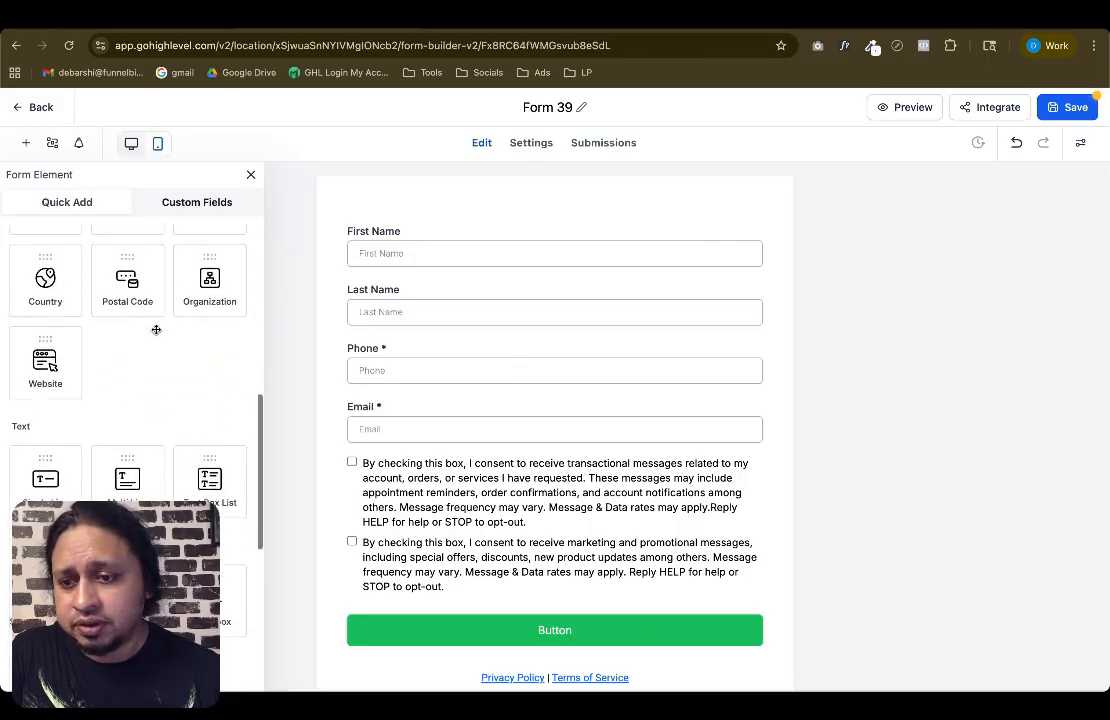
scroll(157, 330, down, 6)
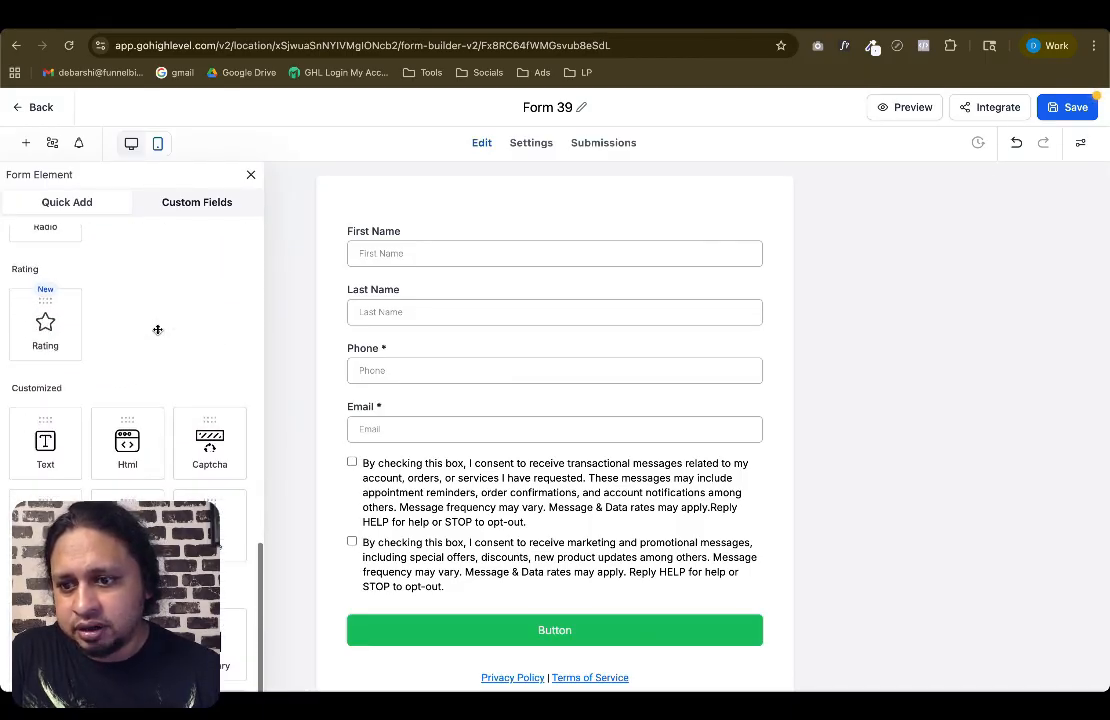
drag(45, 332, 452, 238)
click(358, 244)
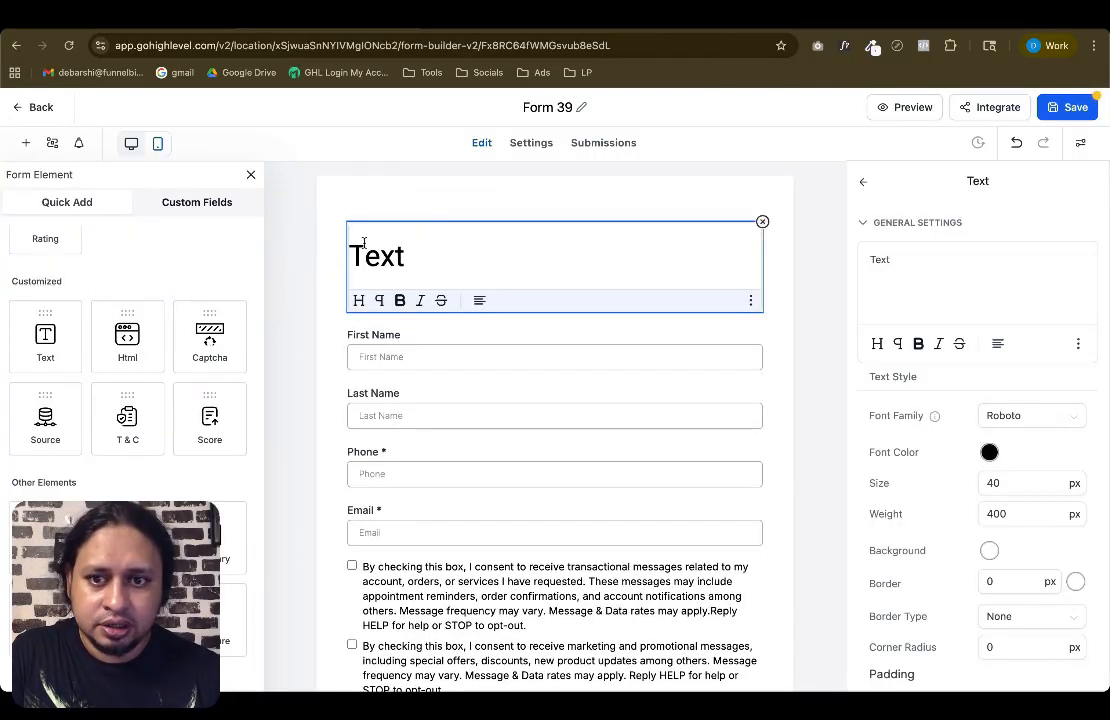
Compare the new form with the reference design and the landing page headline
key(ctrl+Up)
click(839, 308)
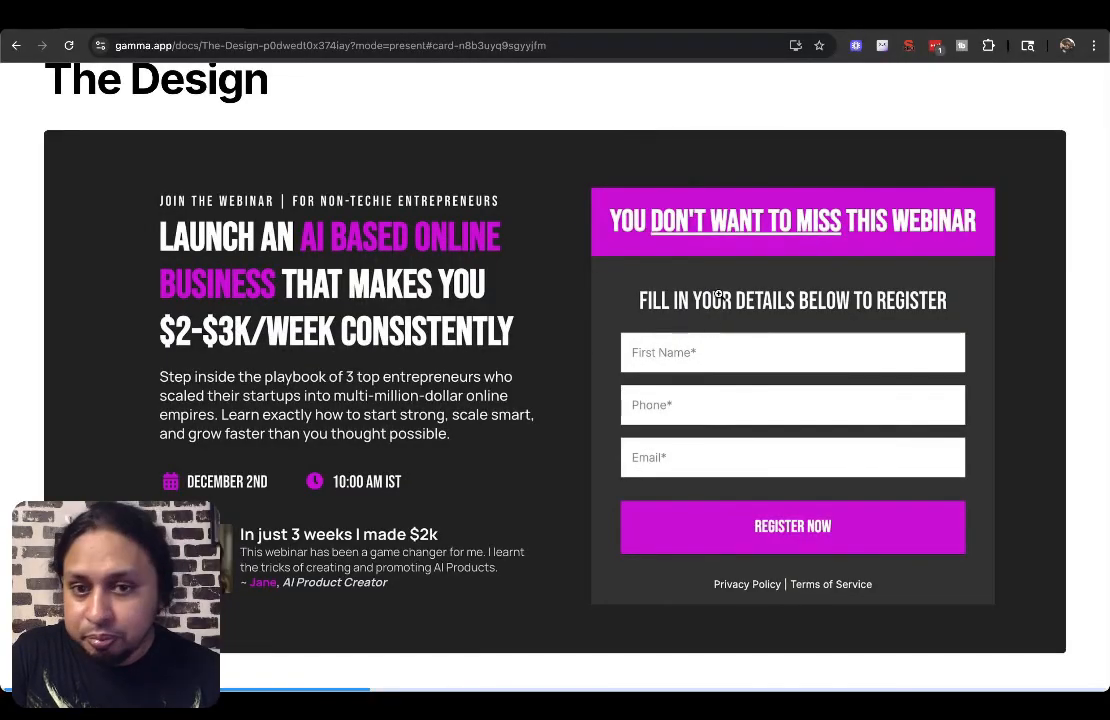
key(ctrl+Up)
click(611, 258)
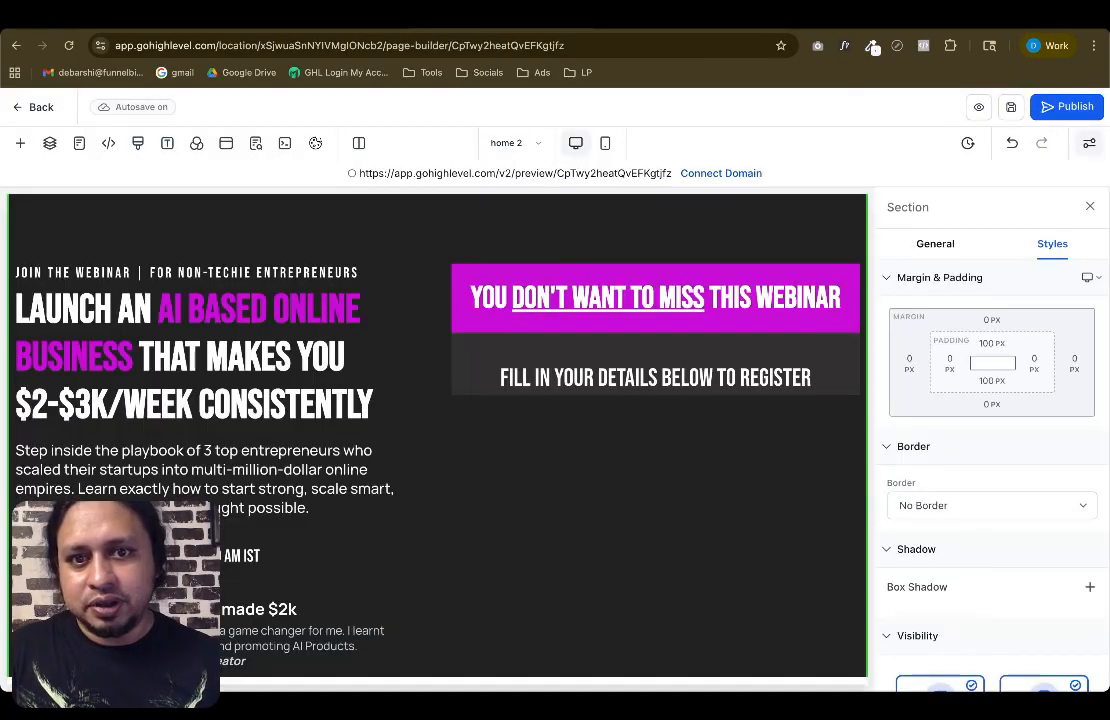
click(522, 271)
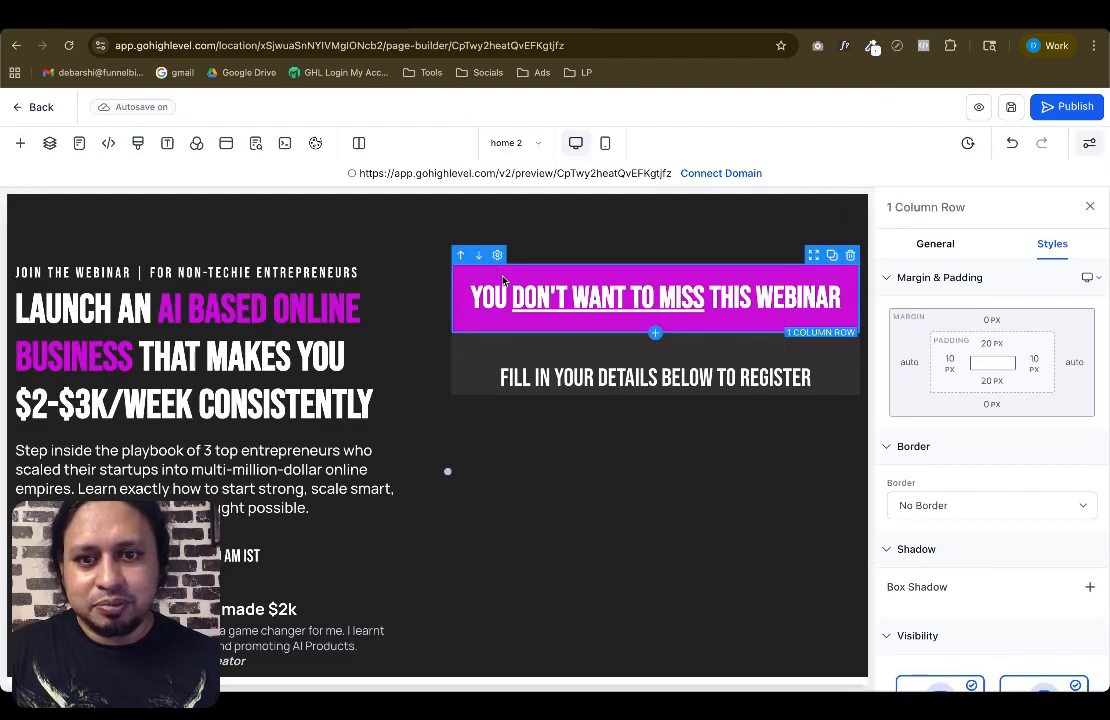
click(567, 297)
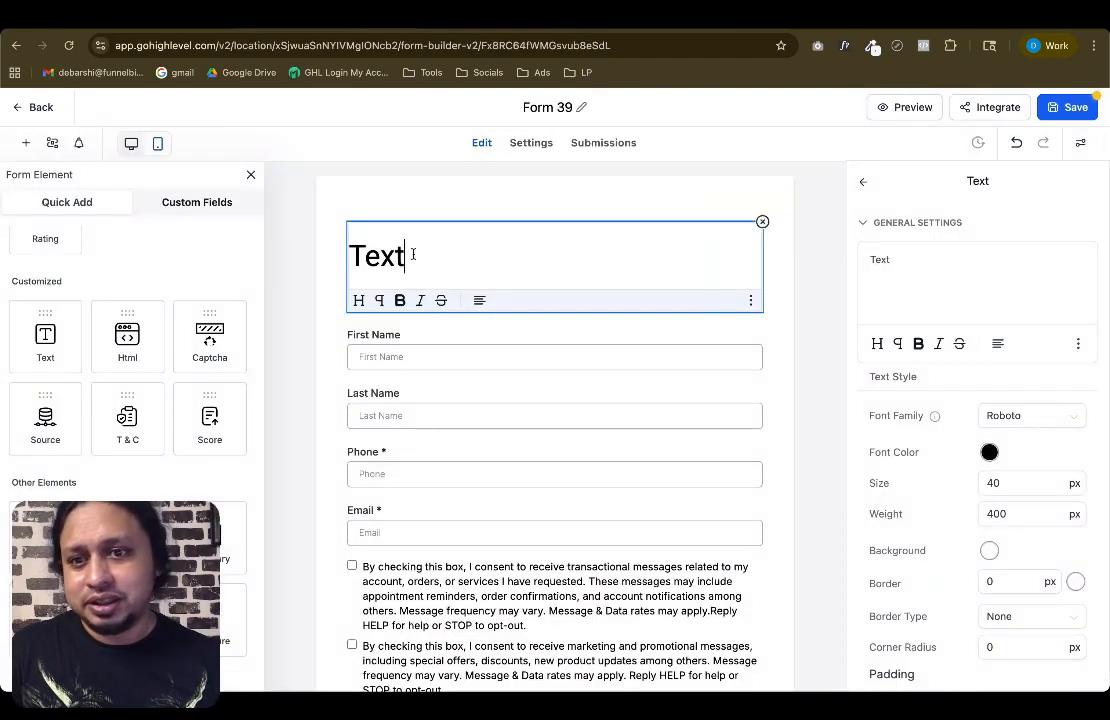
click(484, 28)
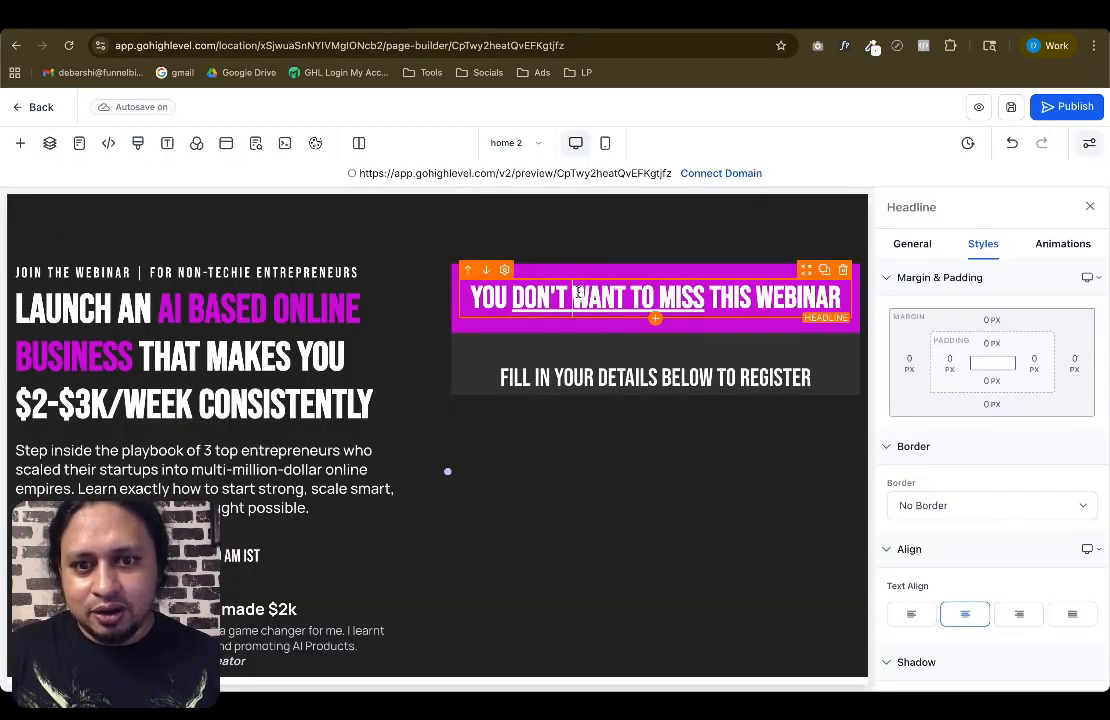
click(334, 27)
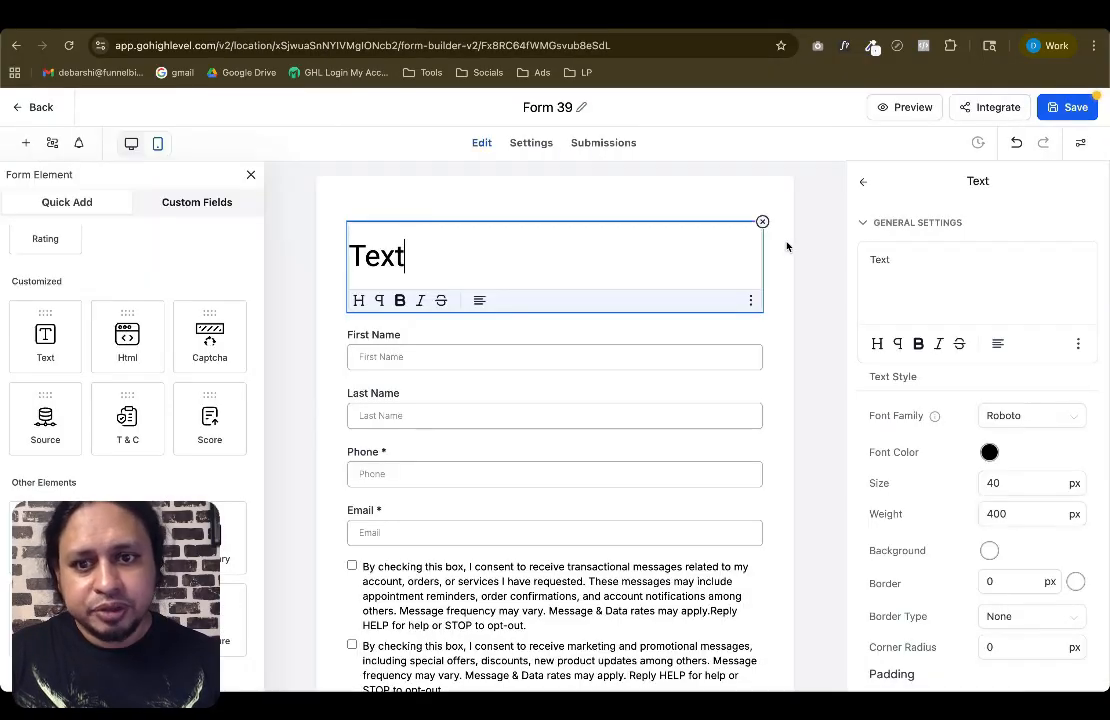
Remove the Text element from the form
click(762, 221)
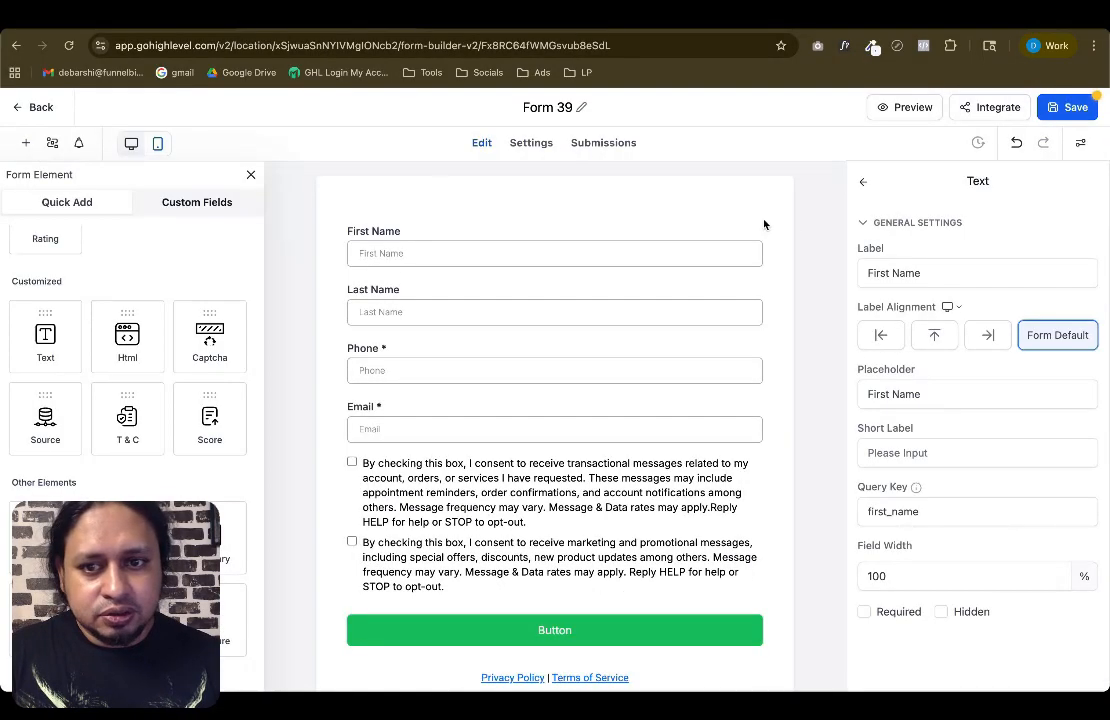
Rename the form Min Form Demo 9
click(565, 108)
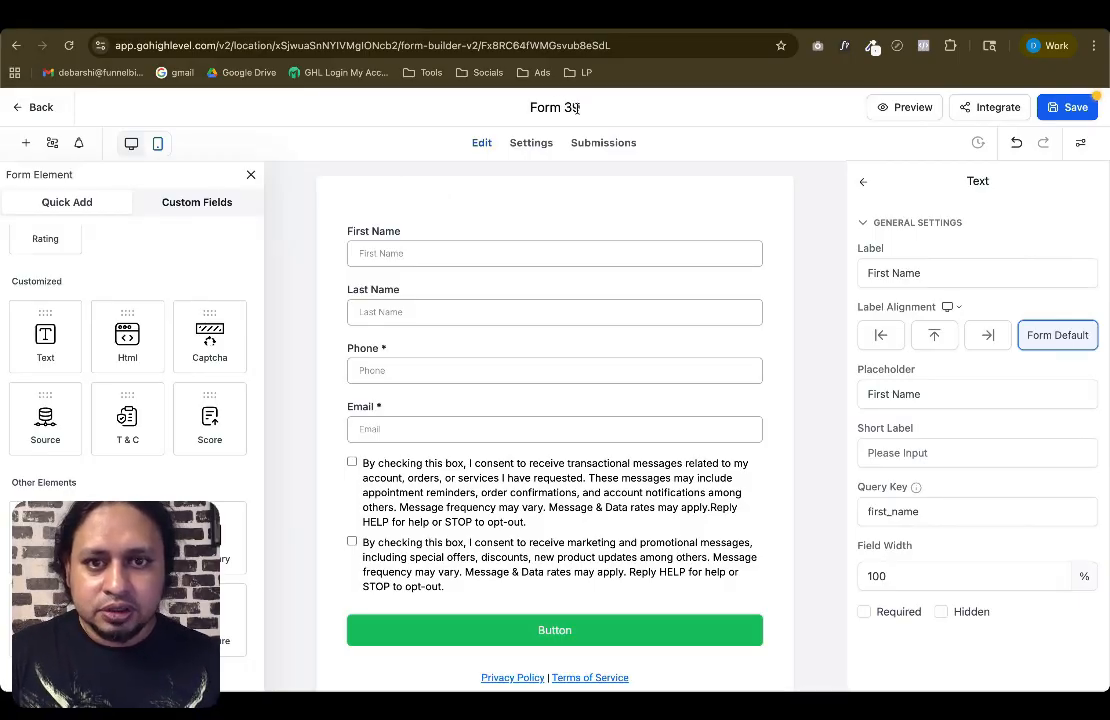
key(ctrl+a)
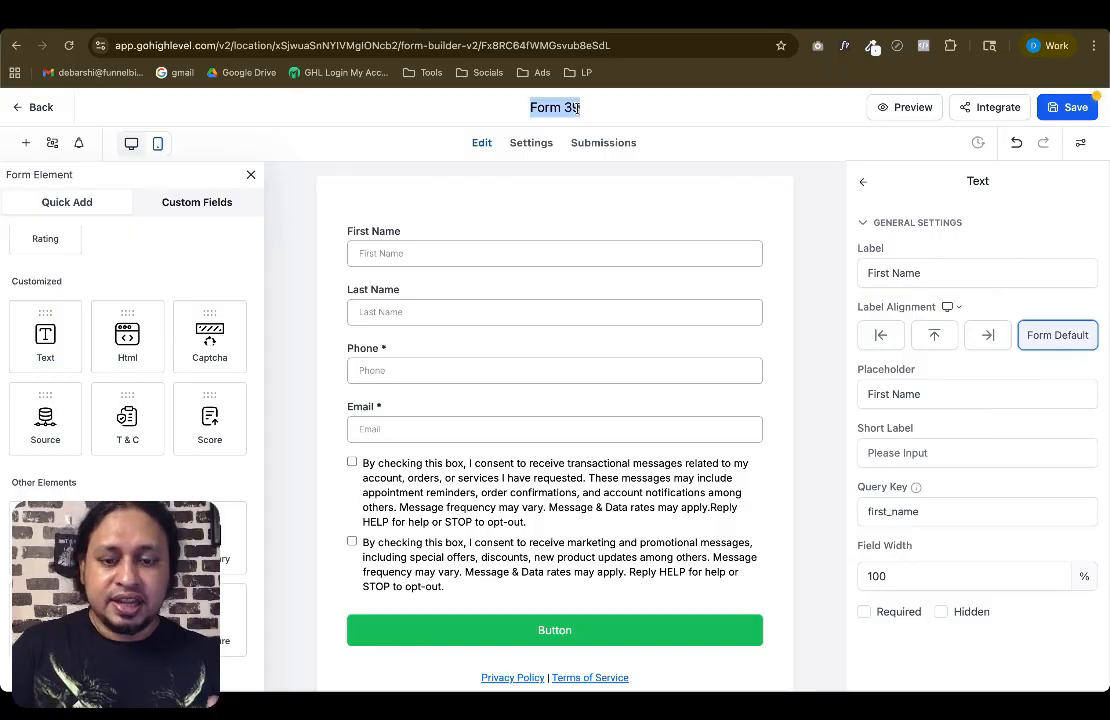
text(Min Form Demo 9)
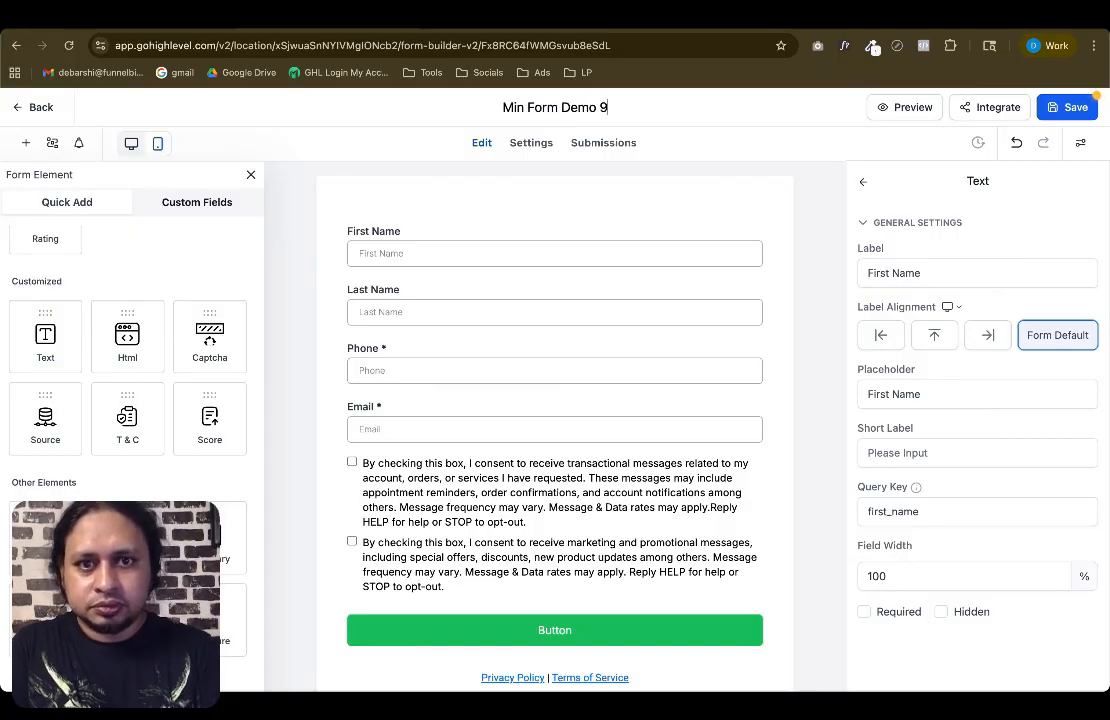
key(Return)
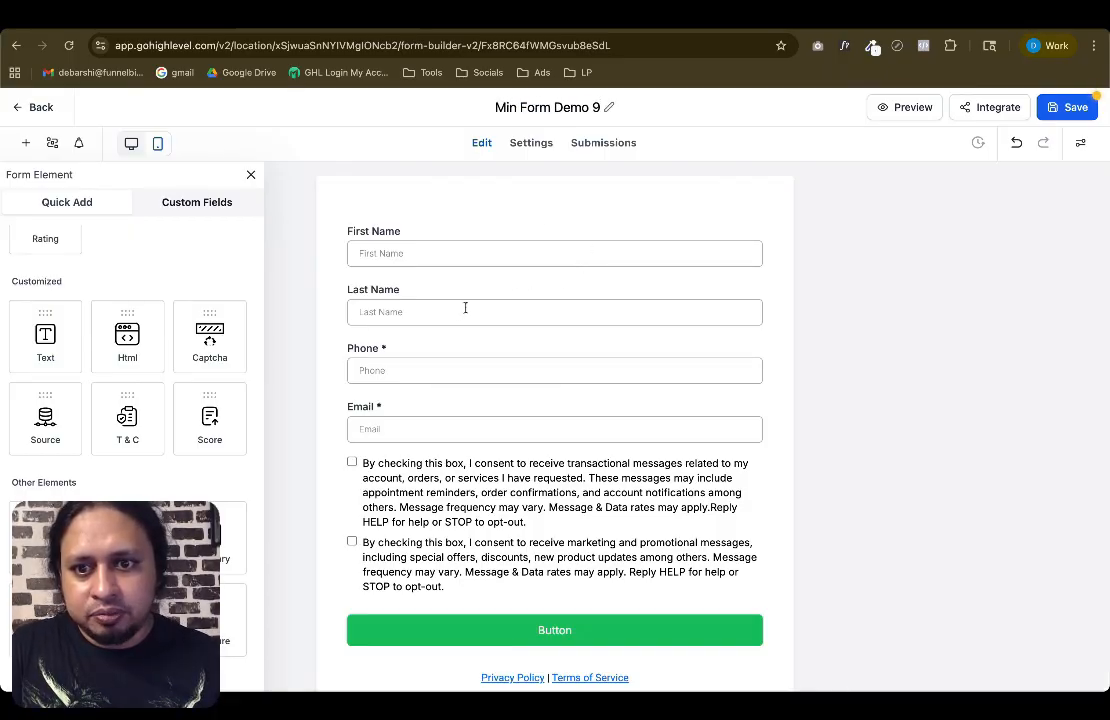
Delete the Last Name field and the consent checkboxes from the form
click(500, 310)
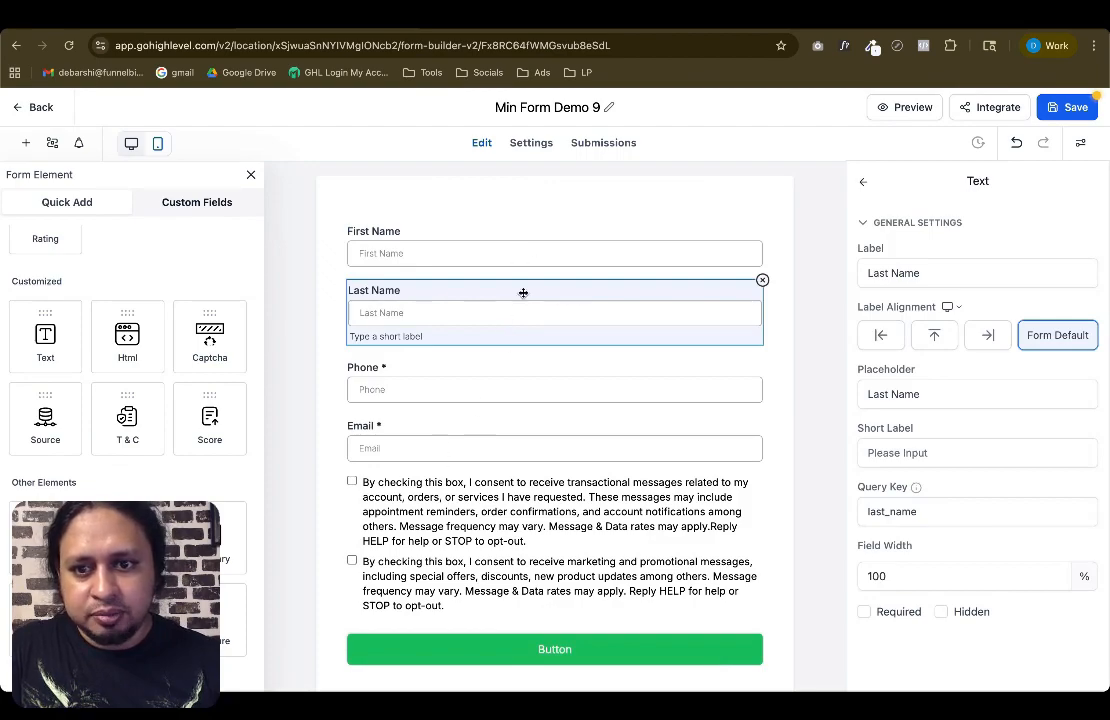
click(763, 283)
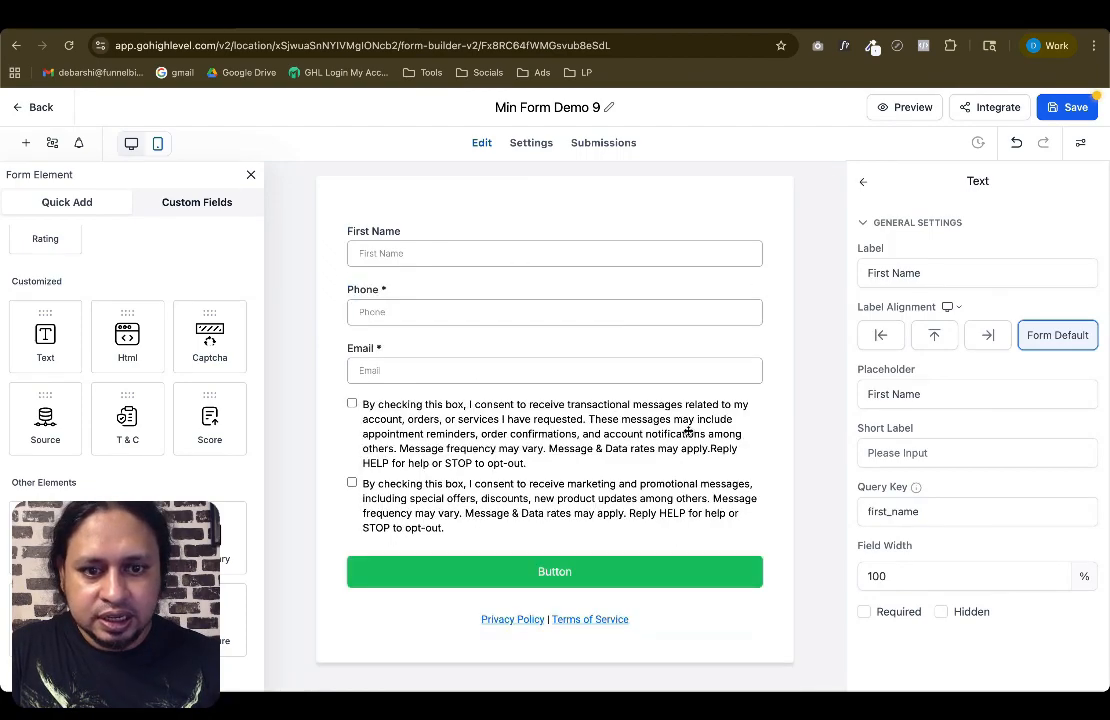
click(740, 425)
click(763, 399)
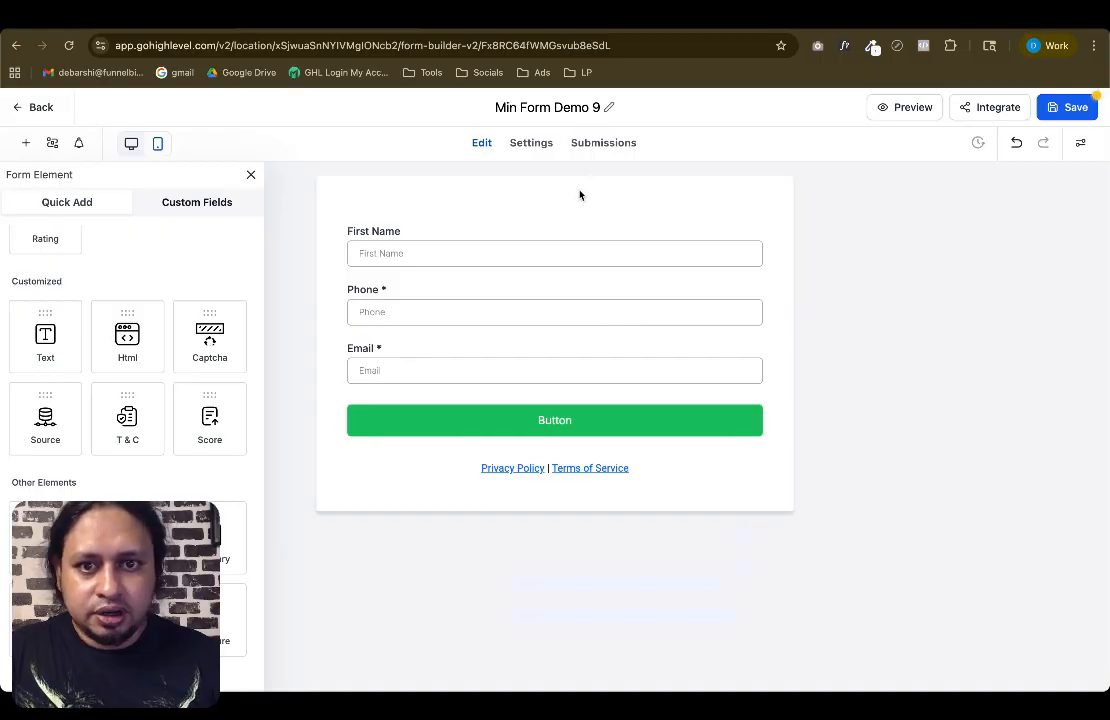
Set the form's padding to 0 px on all four sides and turn off field labels
click(1080, 143)
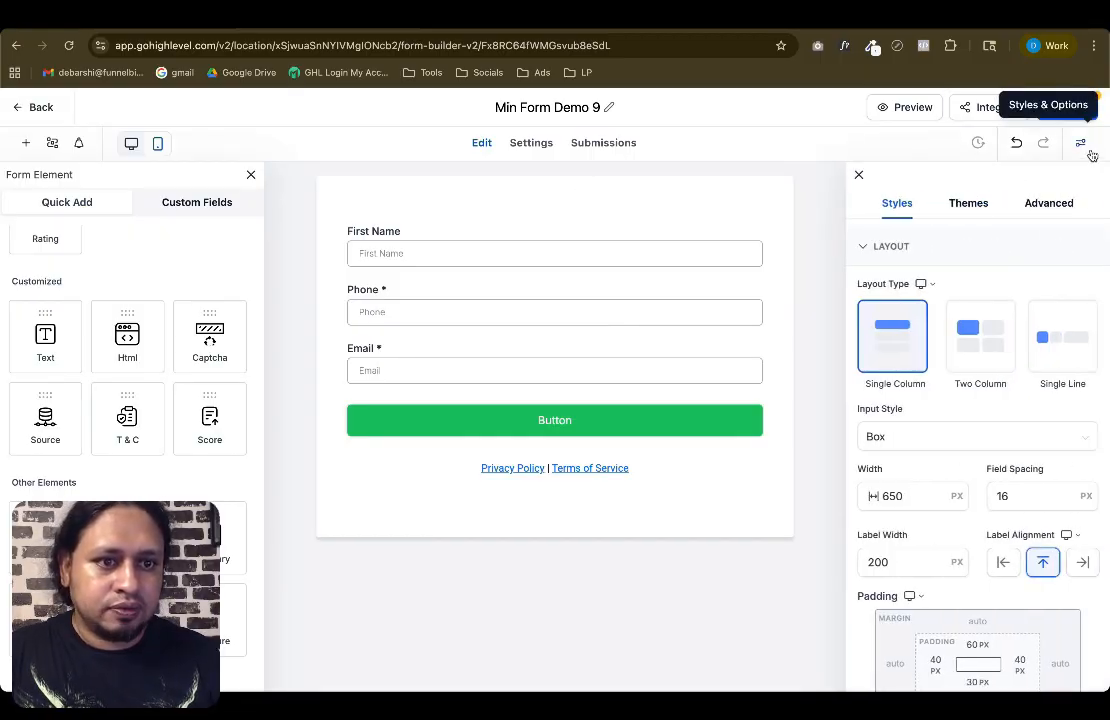
scroll(960, 400, down, 3)
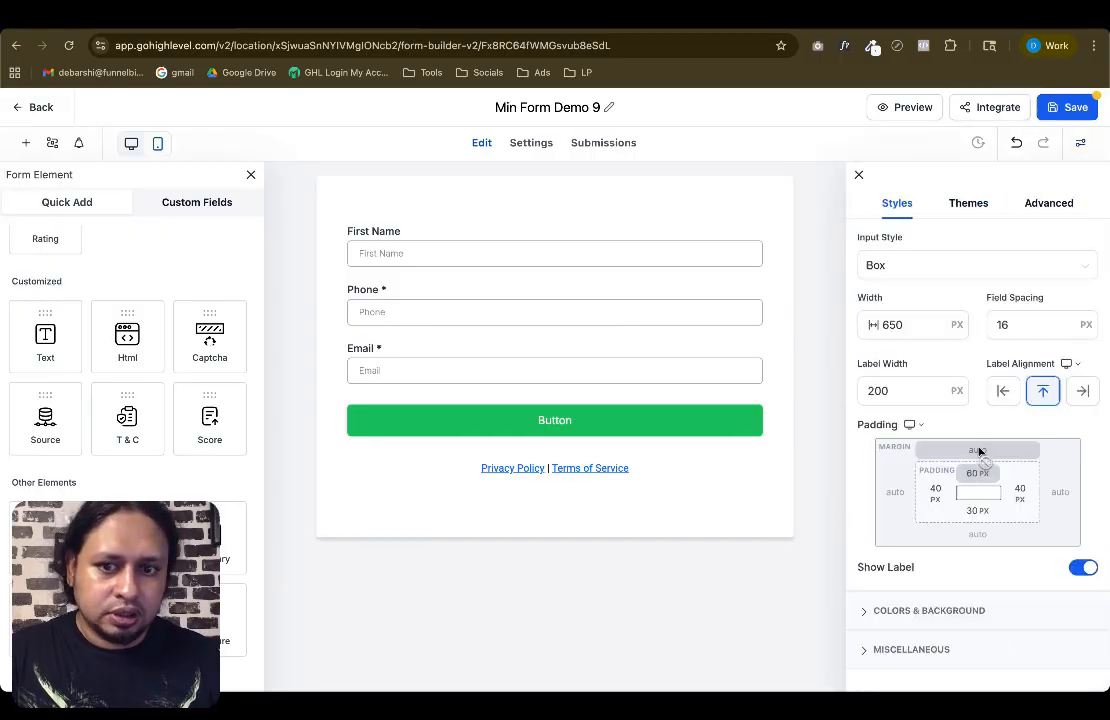
click(936, 492)
click(852, 567)
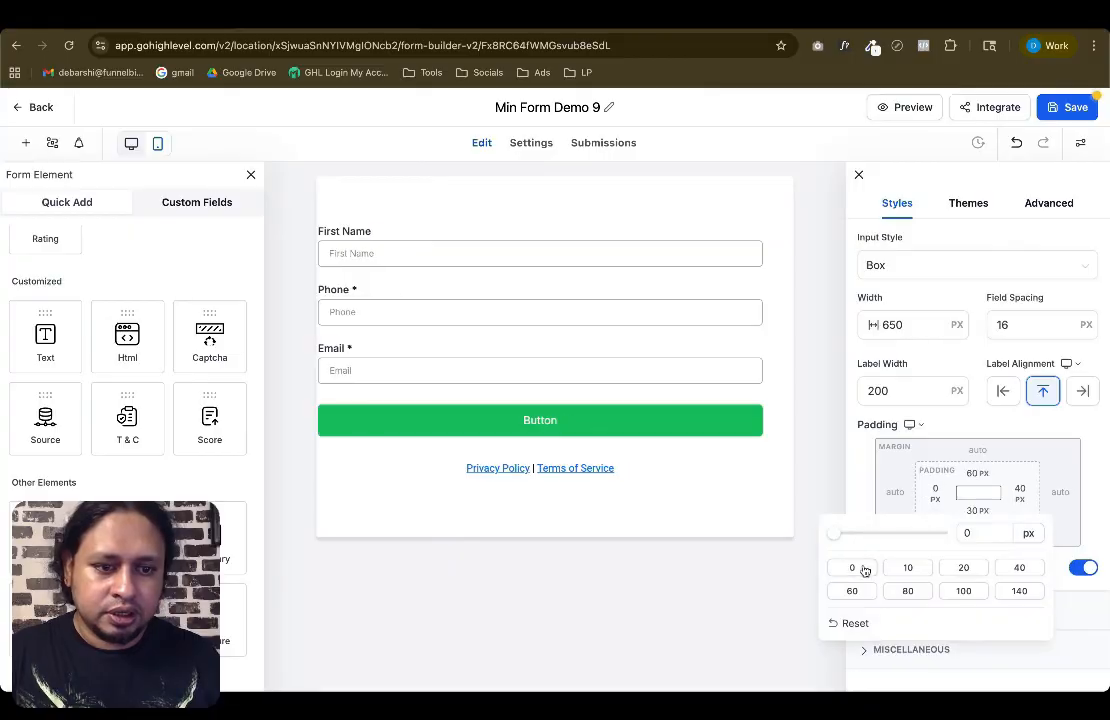
click(977, 474)
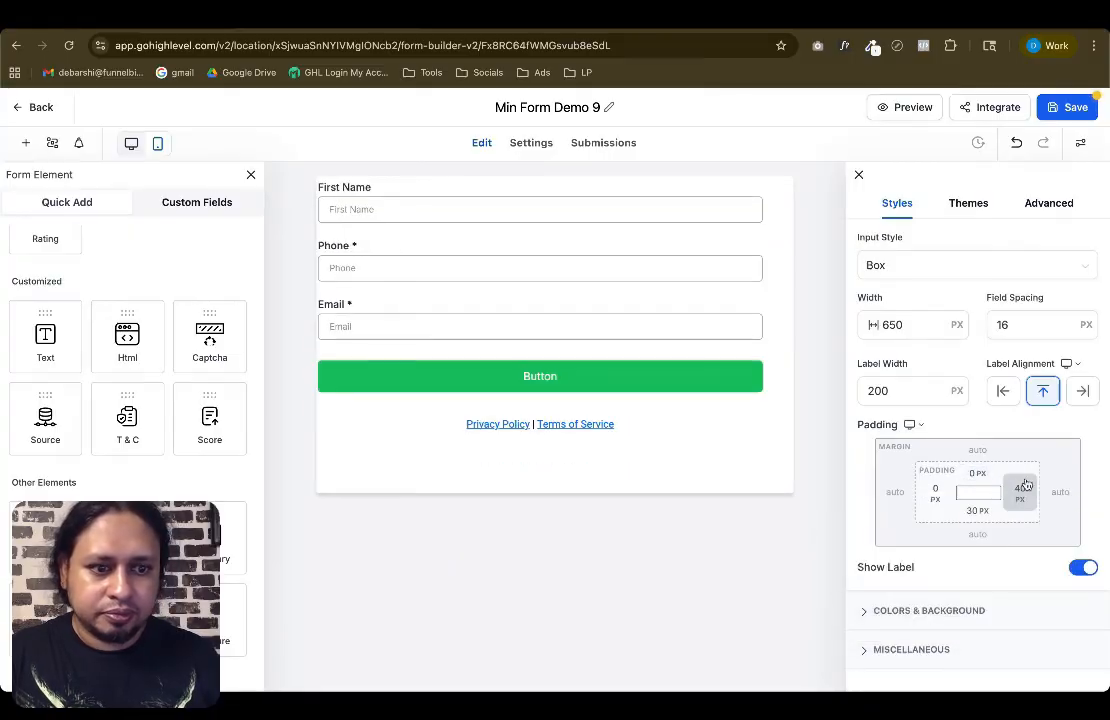
click(1019, 490)
click(827, 567)
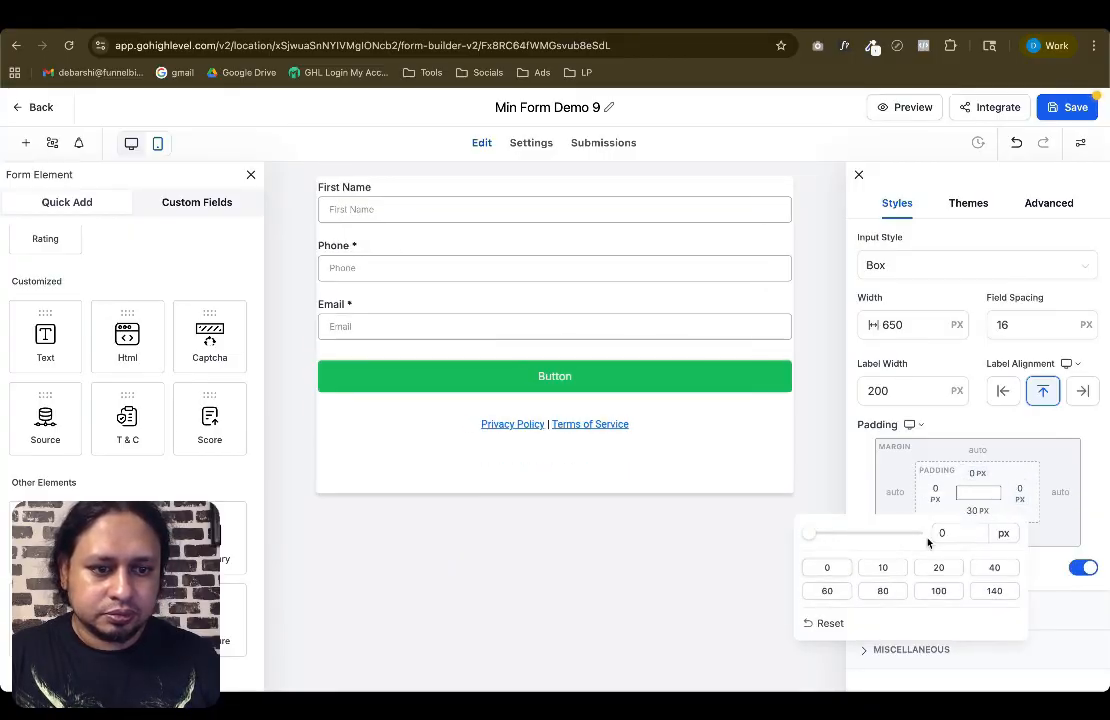
click(977, 510)
click(894, 579)
click(1055, 487)
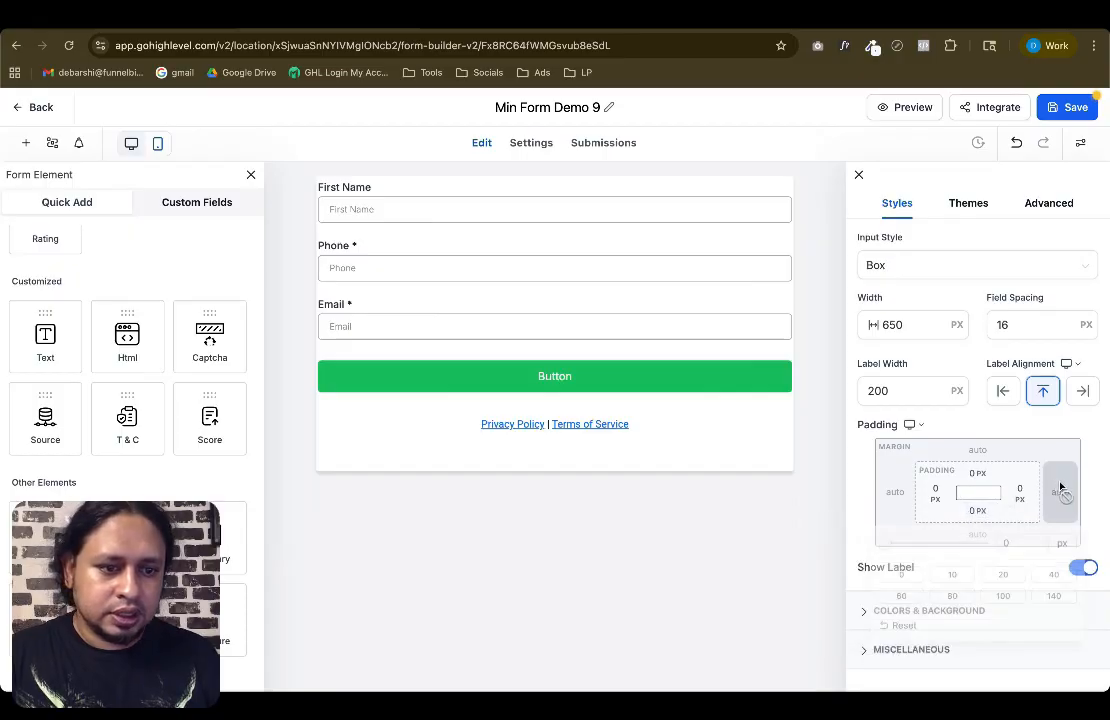
click(1080, 568)
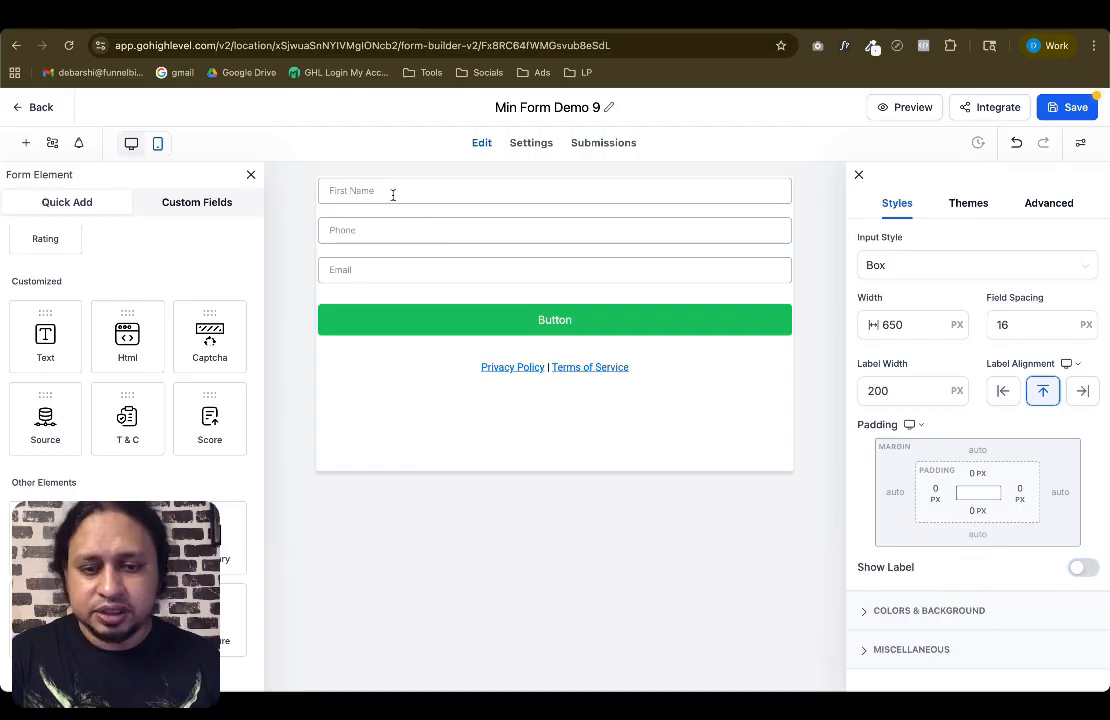
Compare the edited form with the reference design in the presentation
key(ctrl+Up)
click(709, 297)
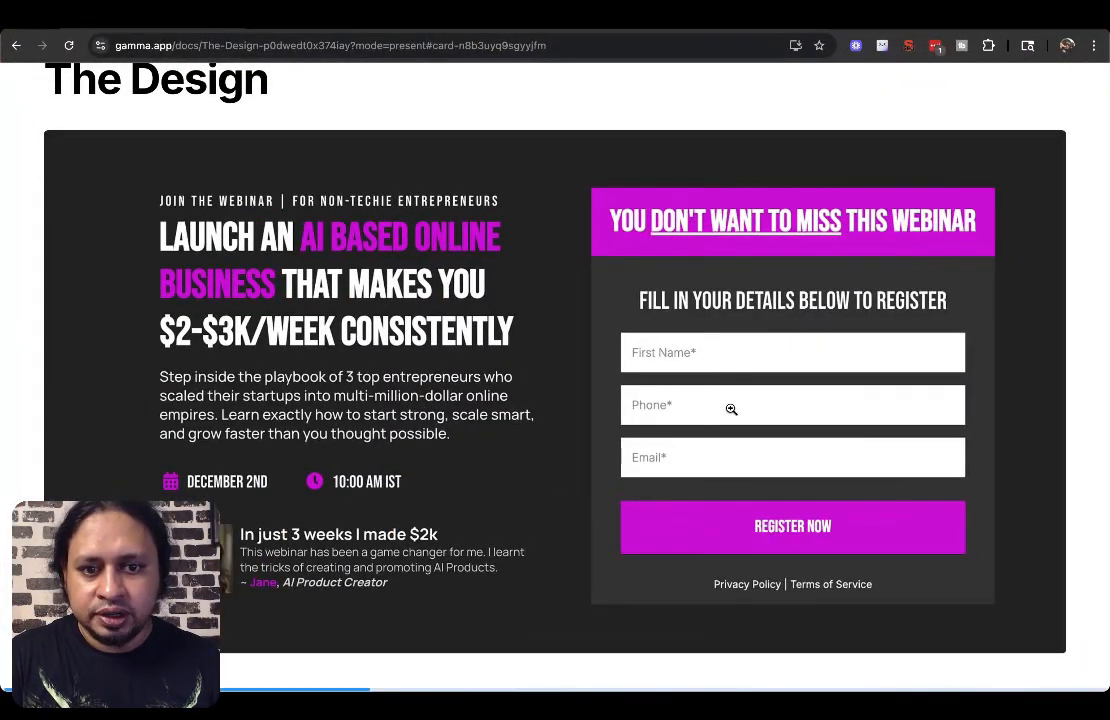
key(ctrl+Up)
click(651, 302)
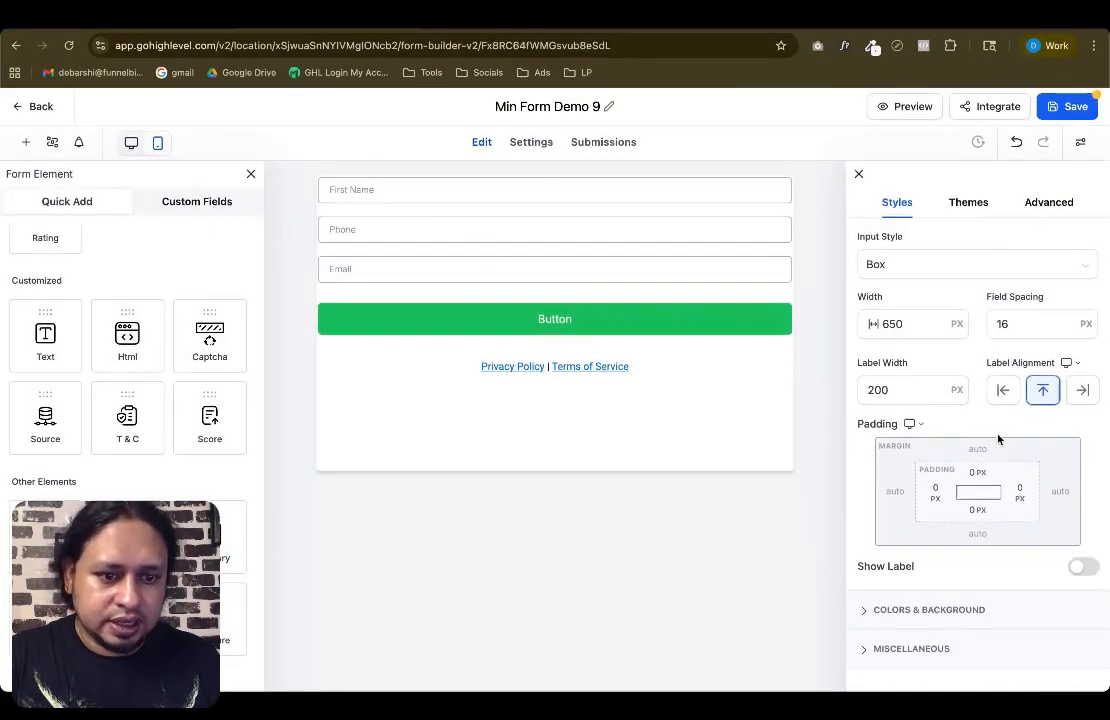
Make the form's background fully transparent by setting its opacity to zero
click(912, 611)
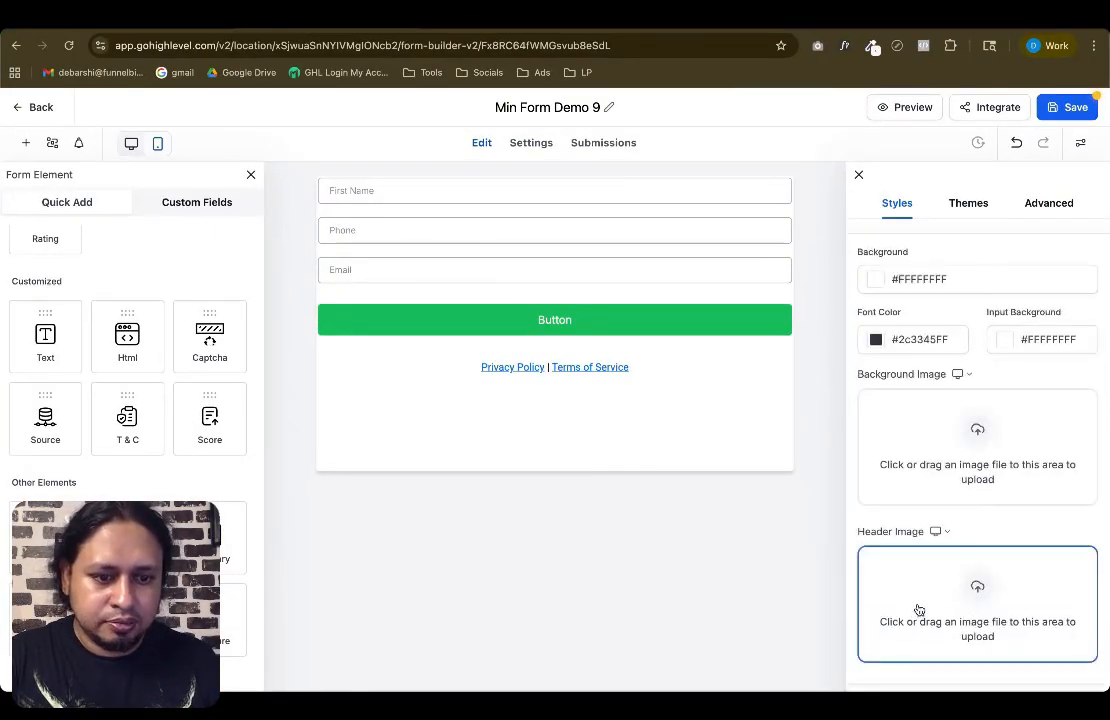
click(875, 272)
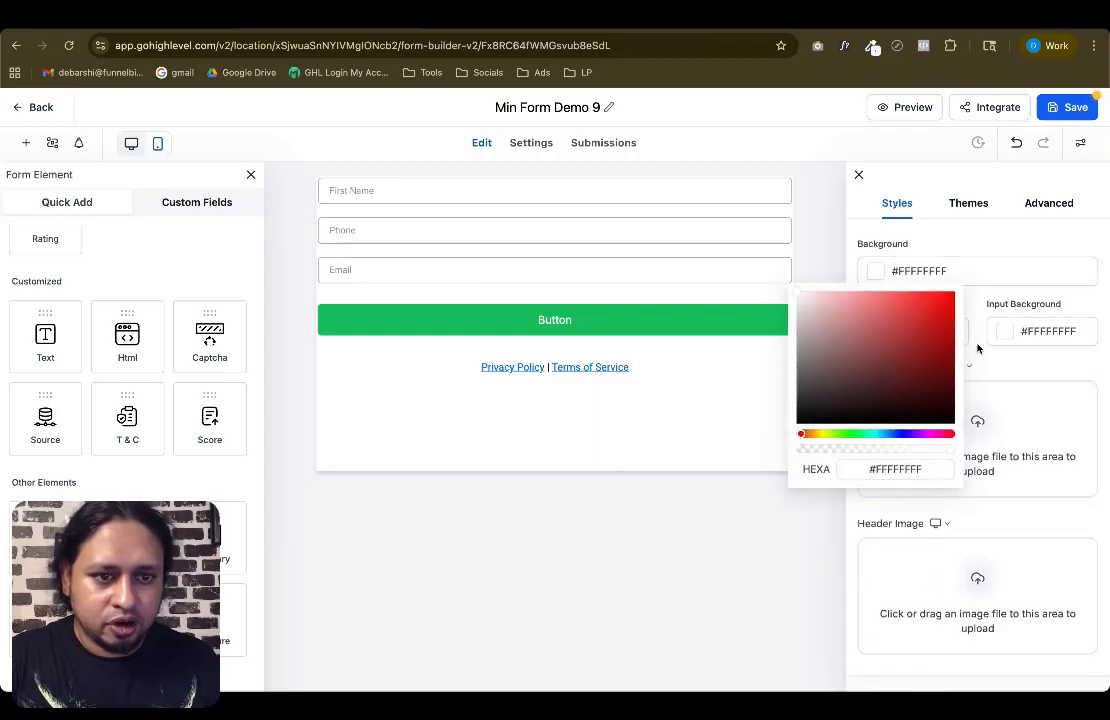
drag(949, 453, 796, 459)
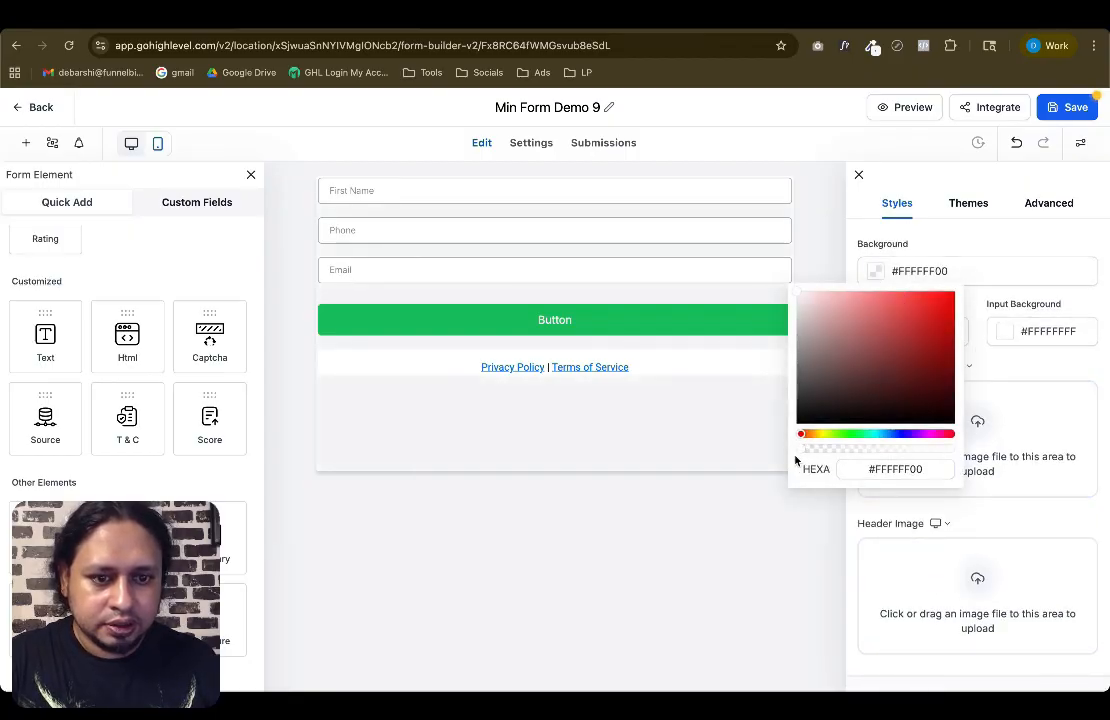
click(917, 241)
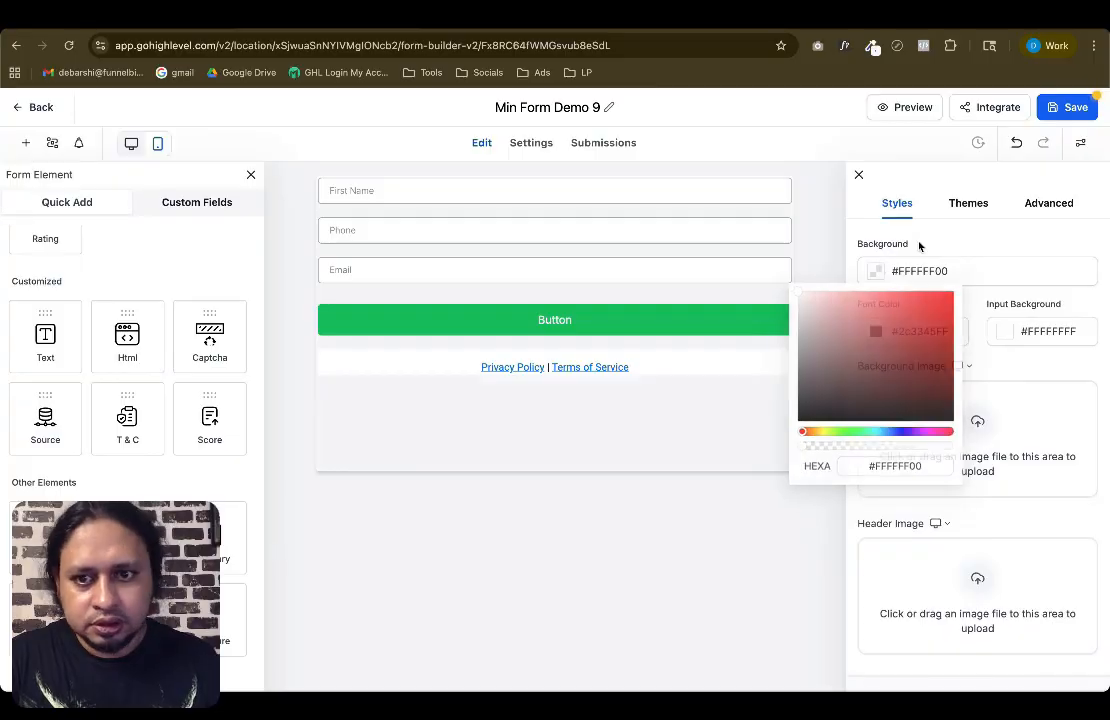
Set the form's border width to 0 px
click(1040, 205)
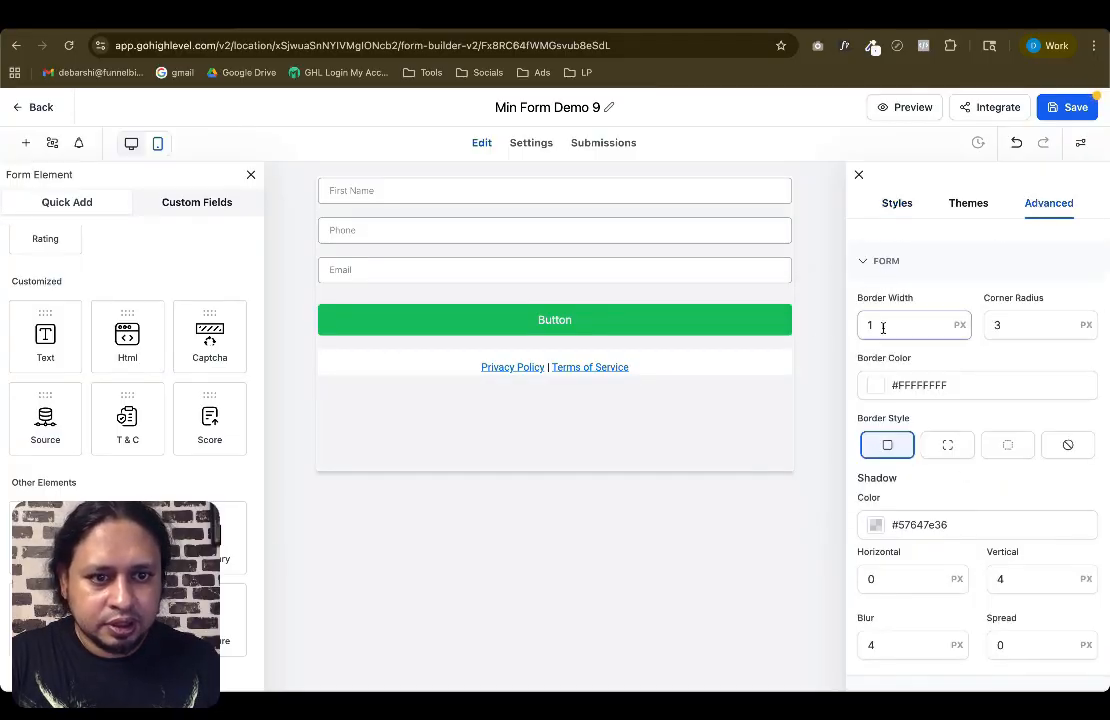
drag(883, 328, 858, 322)
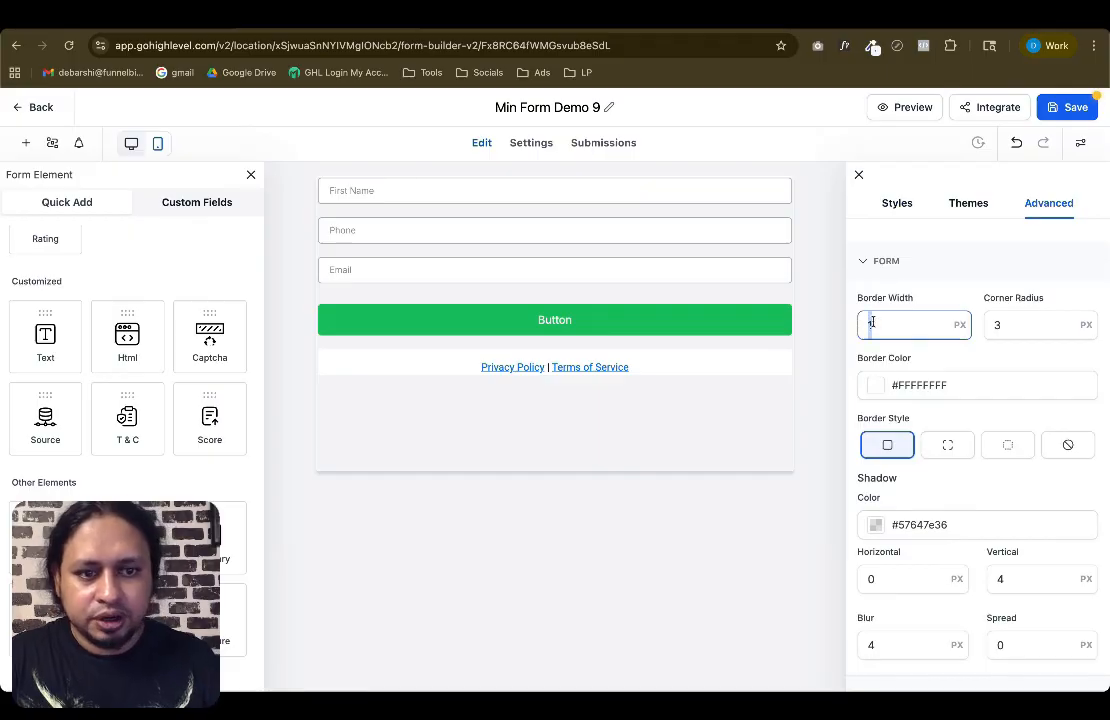
text(0)
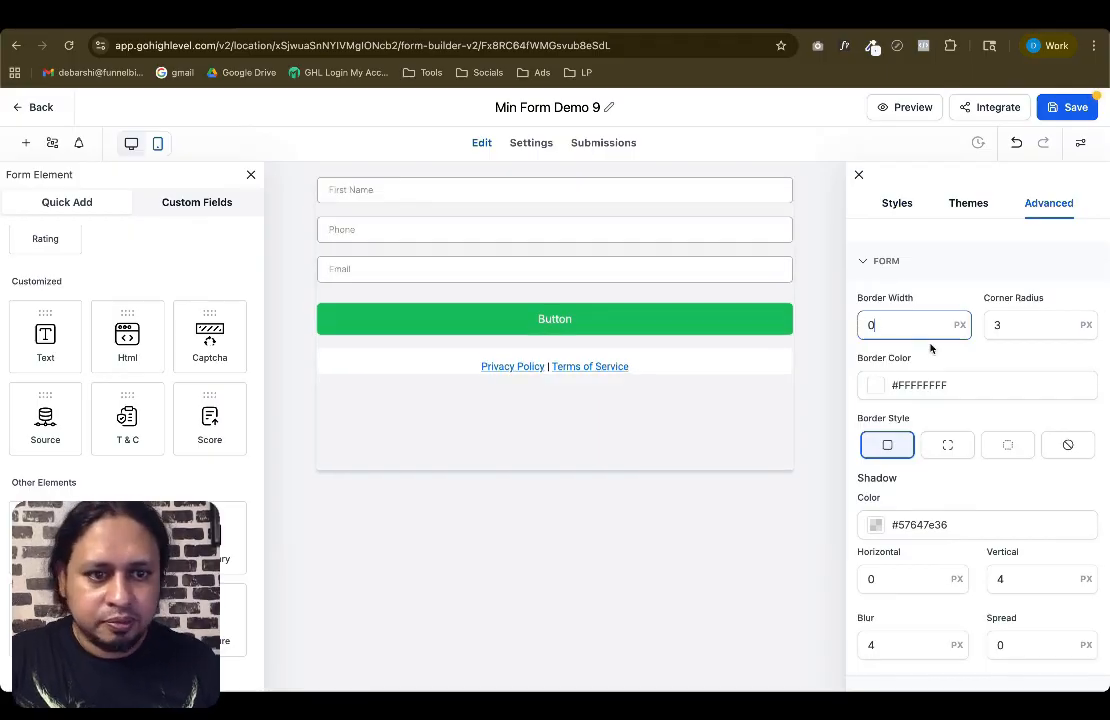
Make the form's shadow color fully transparent
scroll(930, 410, down, 2)
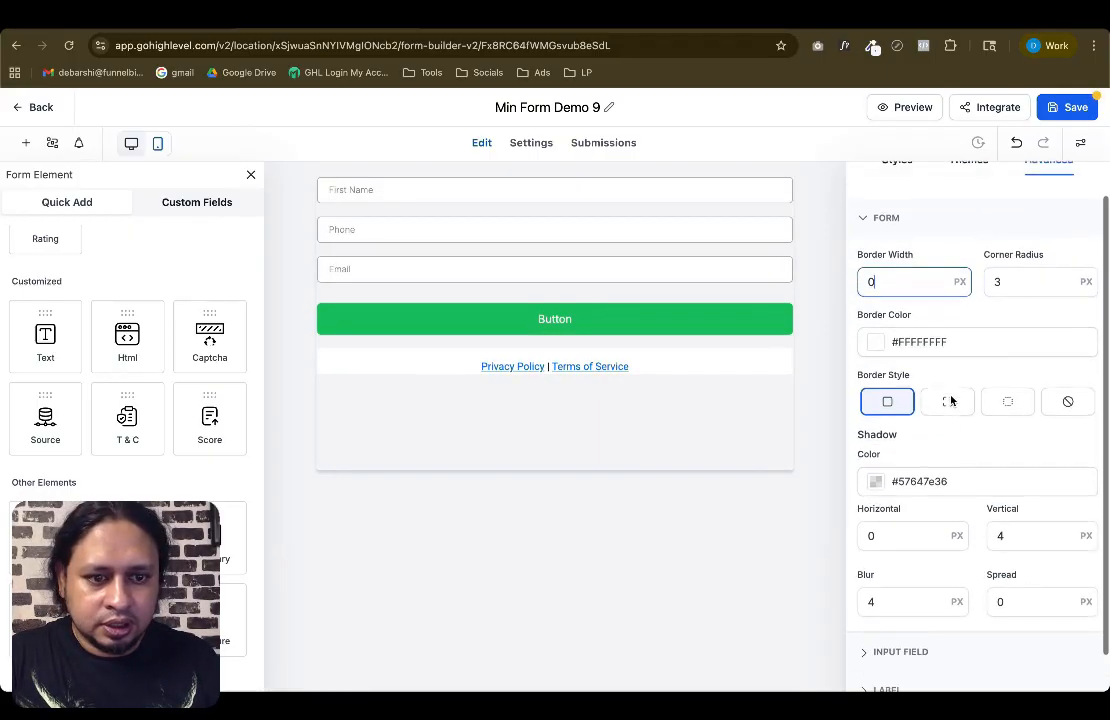
click(876, 436)
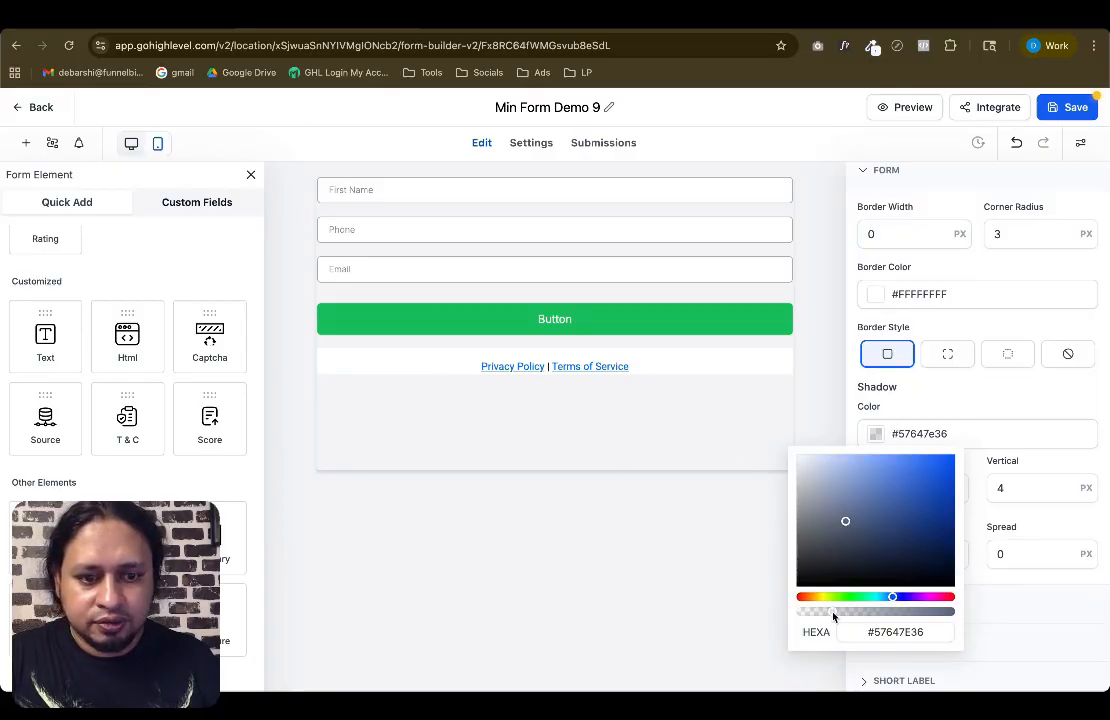
drag(833, 616, 793, 616)
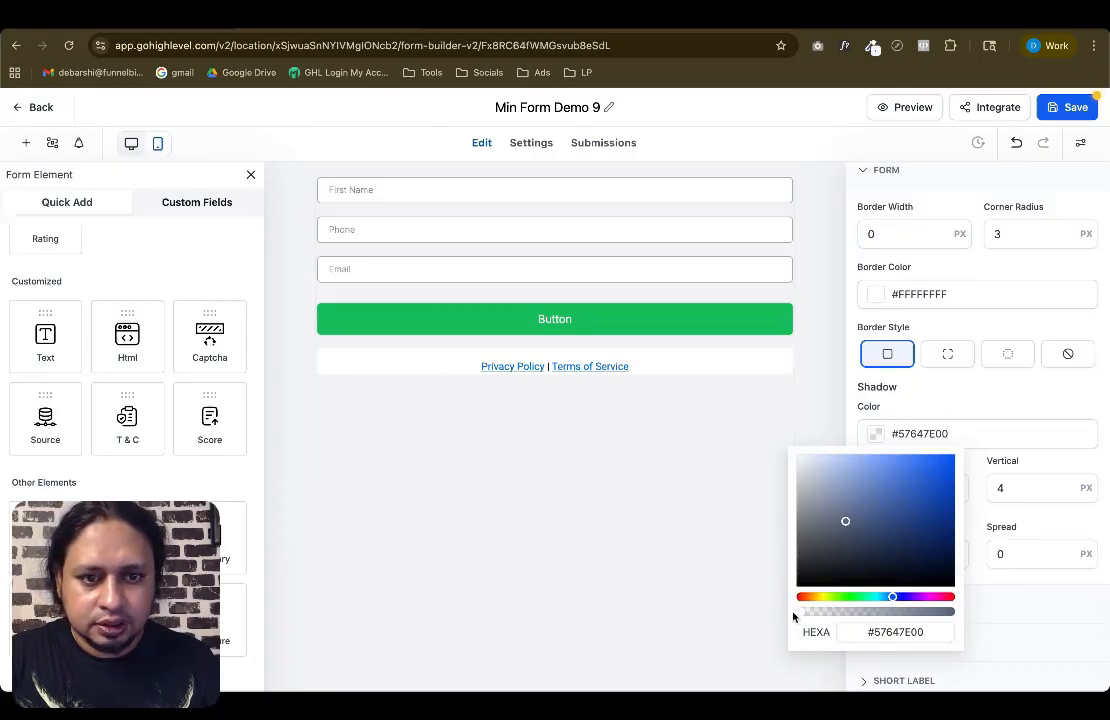
click(860, 386)
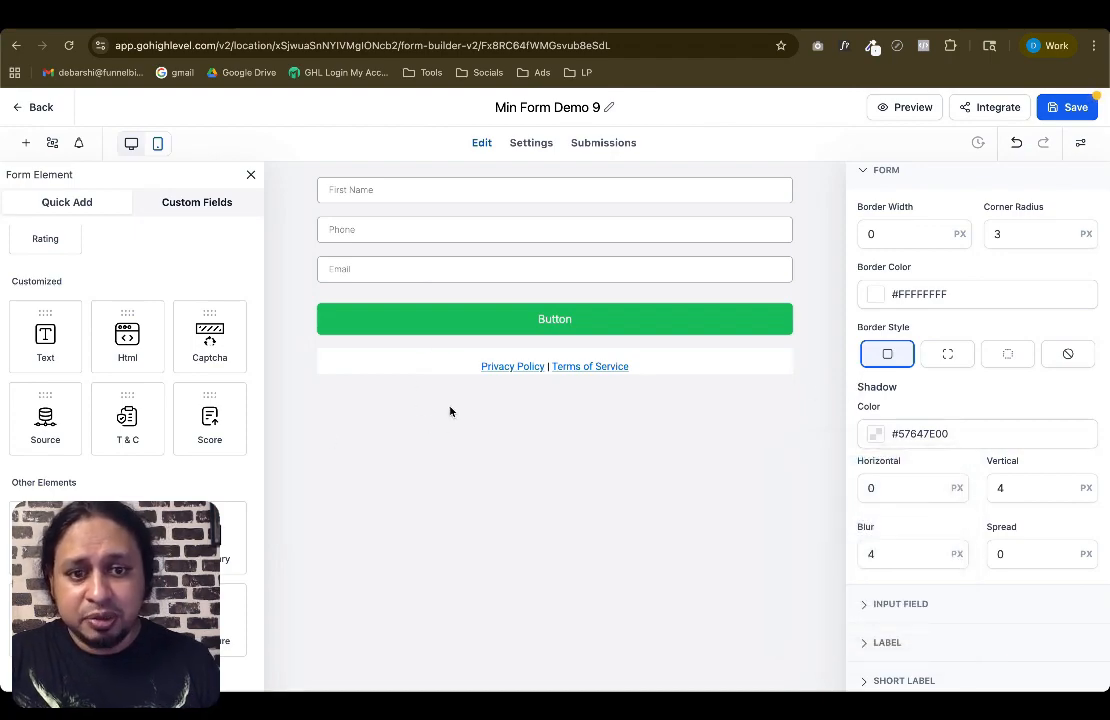
Make the policy links text block's background transparent and set its font color to light grey #EEE6E6FF
click(346, 354)
scroll(981, 483, down, 3)
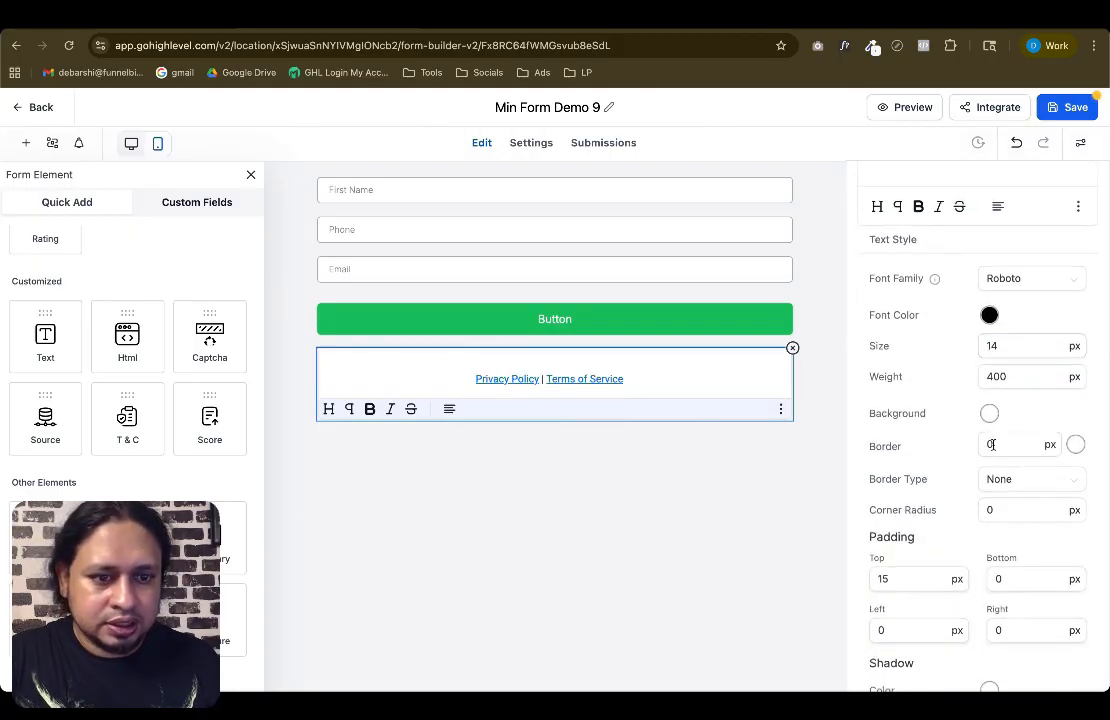
click(989, 394)
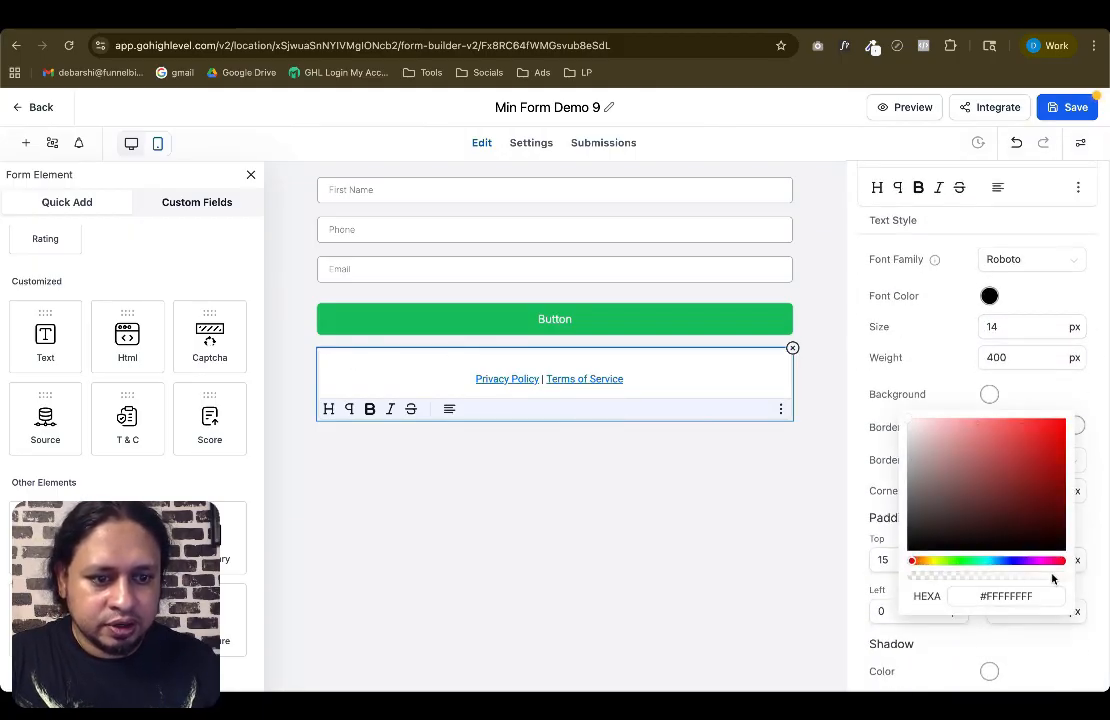
drag(1052, 578, 910, 582)
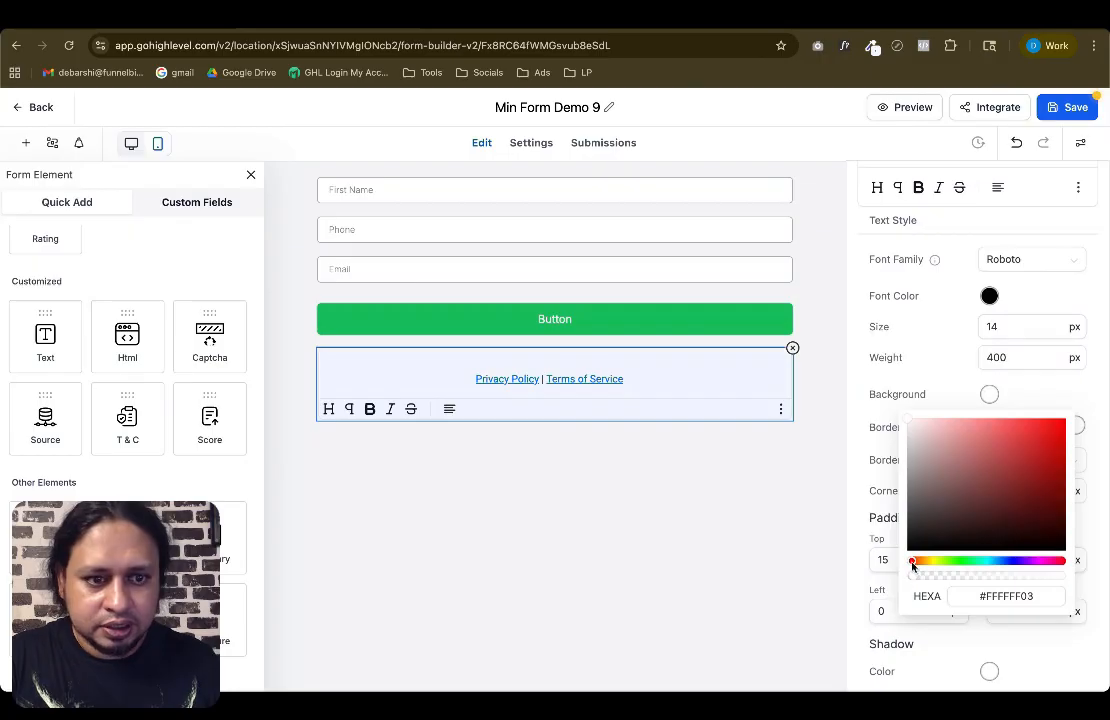
click(989, 295)
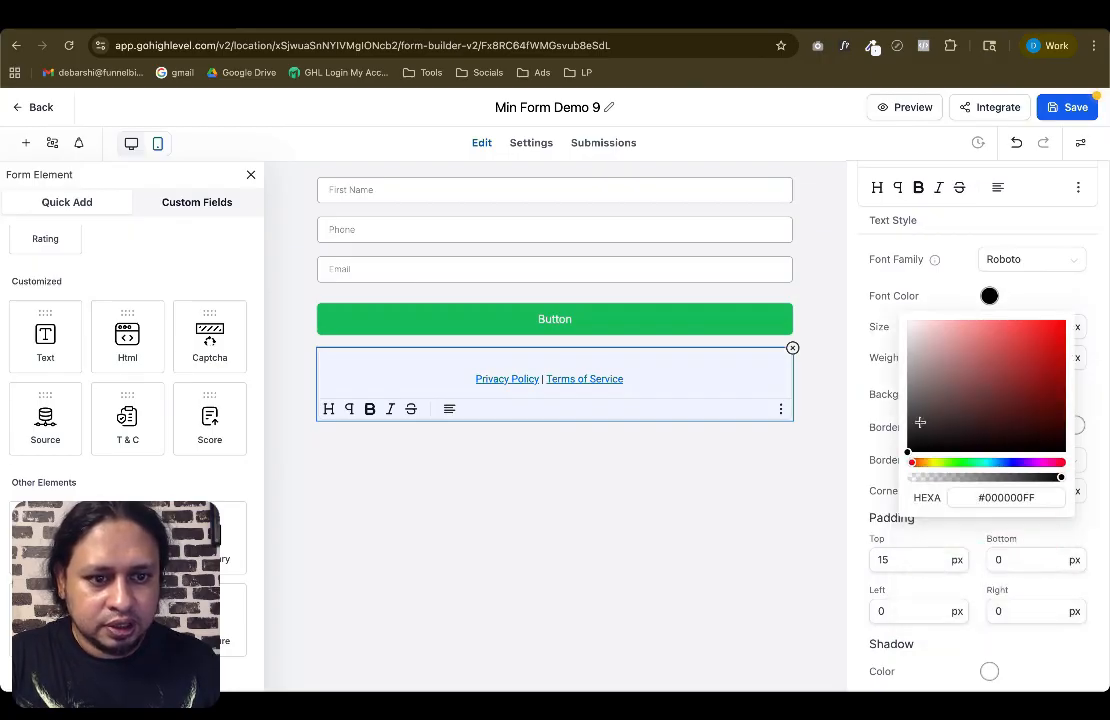
drag(918, 440, 912, 328)
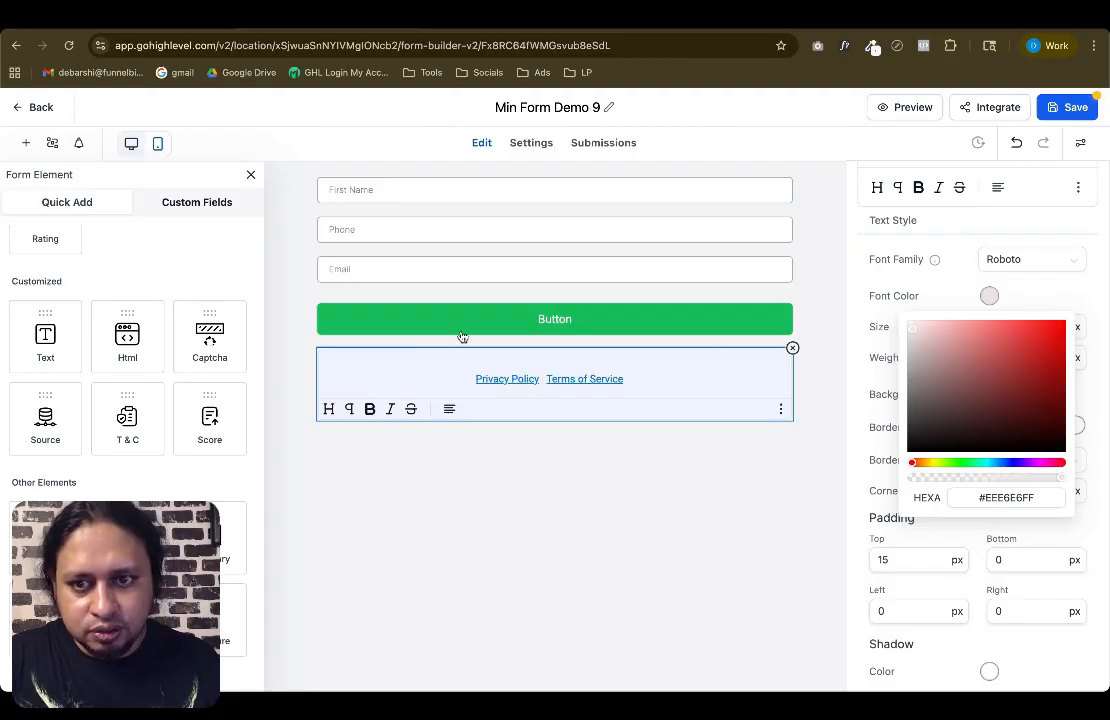
click(300, 307)
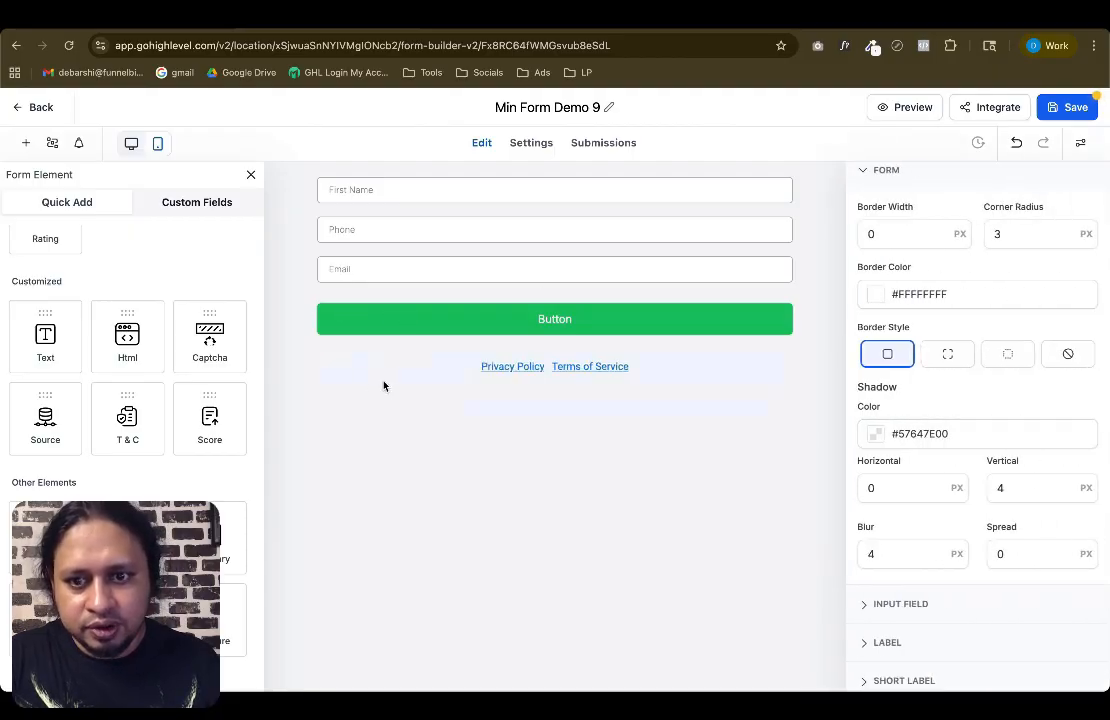
Switch between the reference design and the builder windows to review the form's styling against the design
key(ctrl+Up)
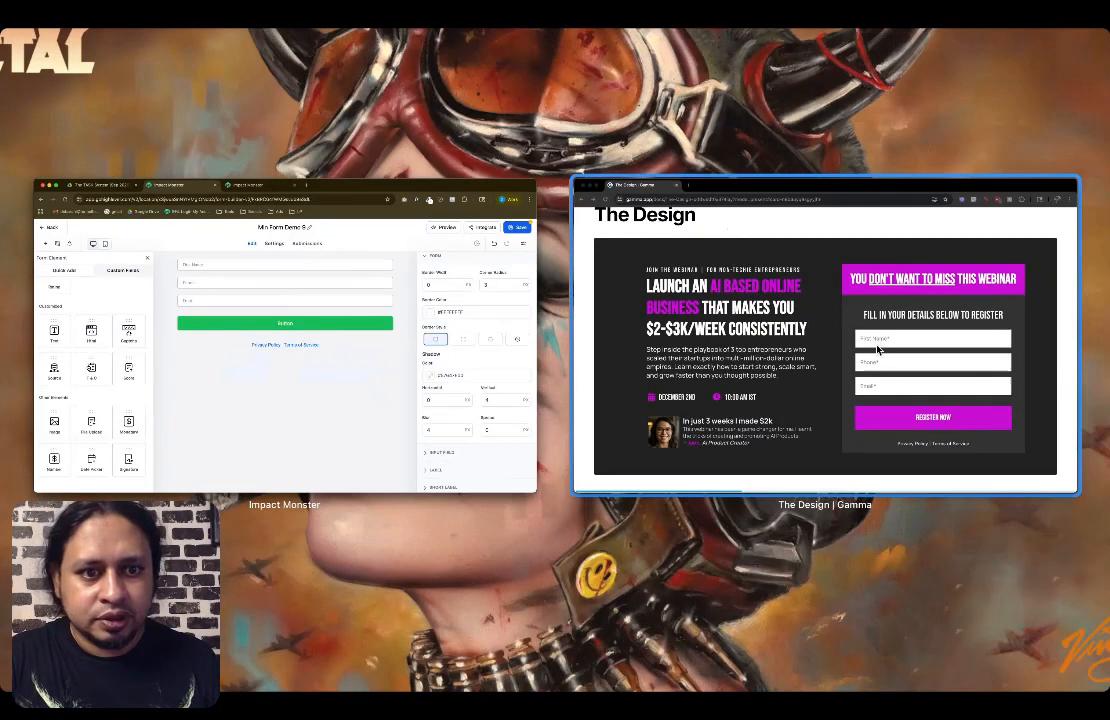
click(760, 298)
key(ctrl+Up)
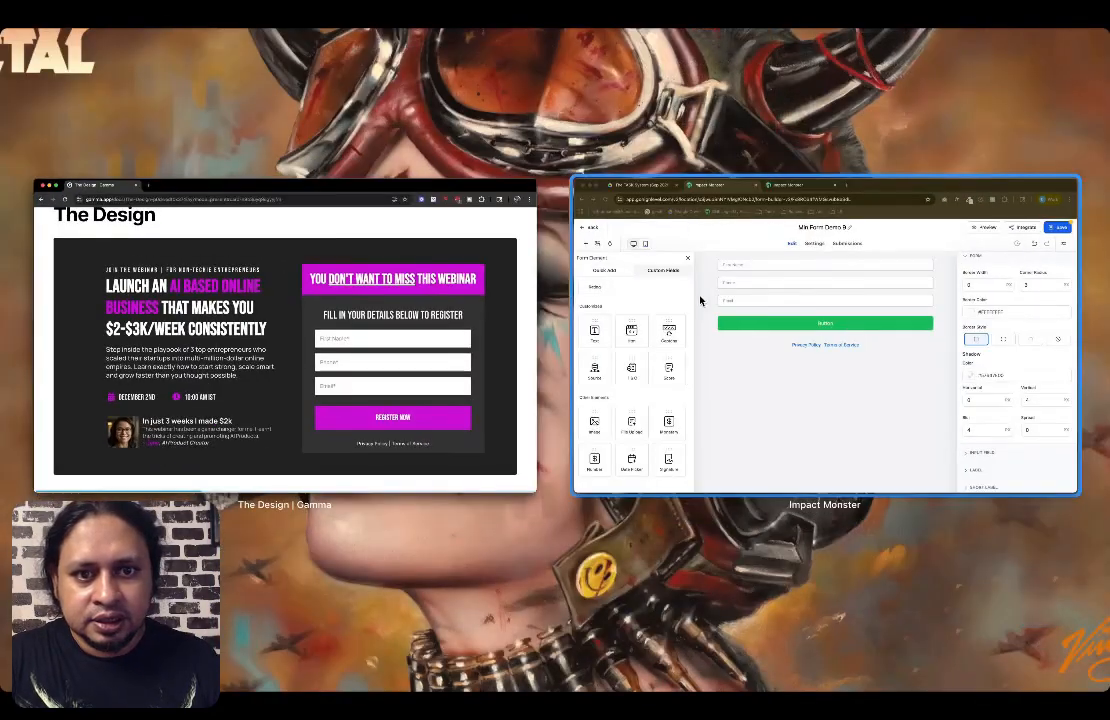
click(701, 297)
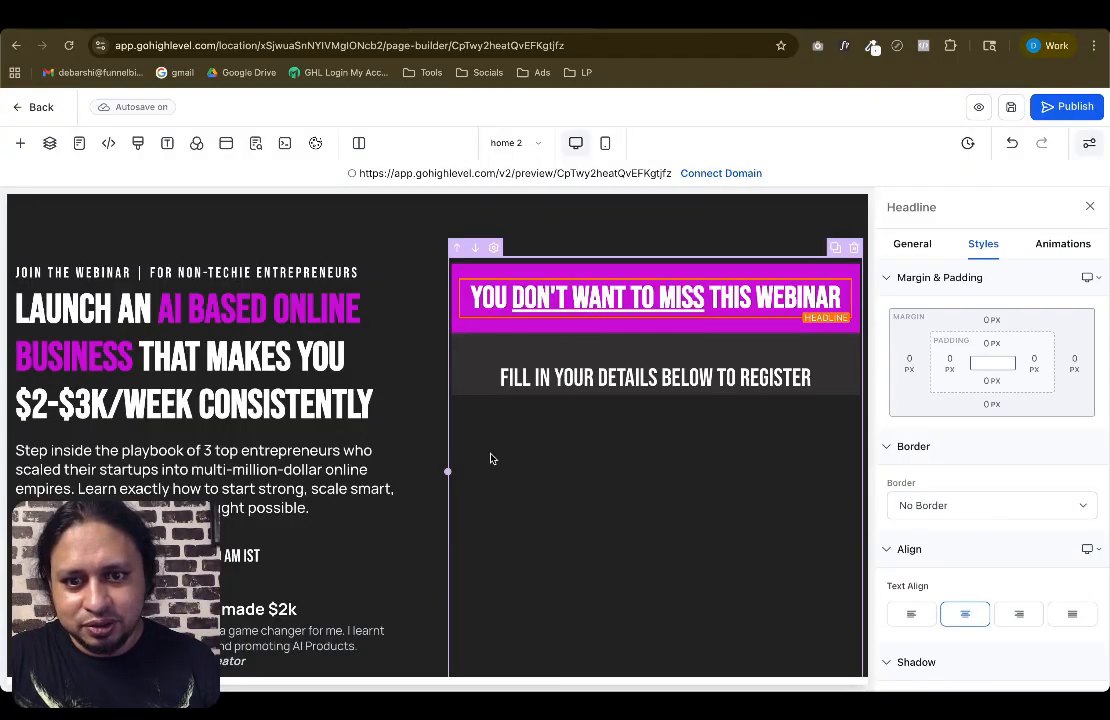
click(465, 350)
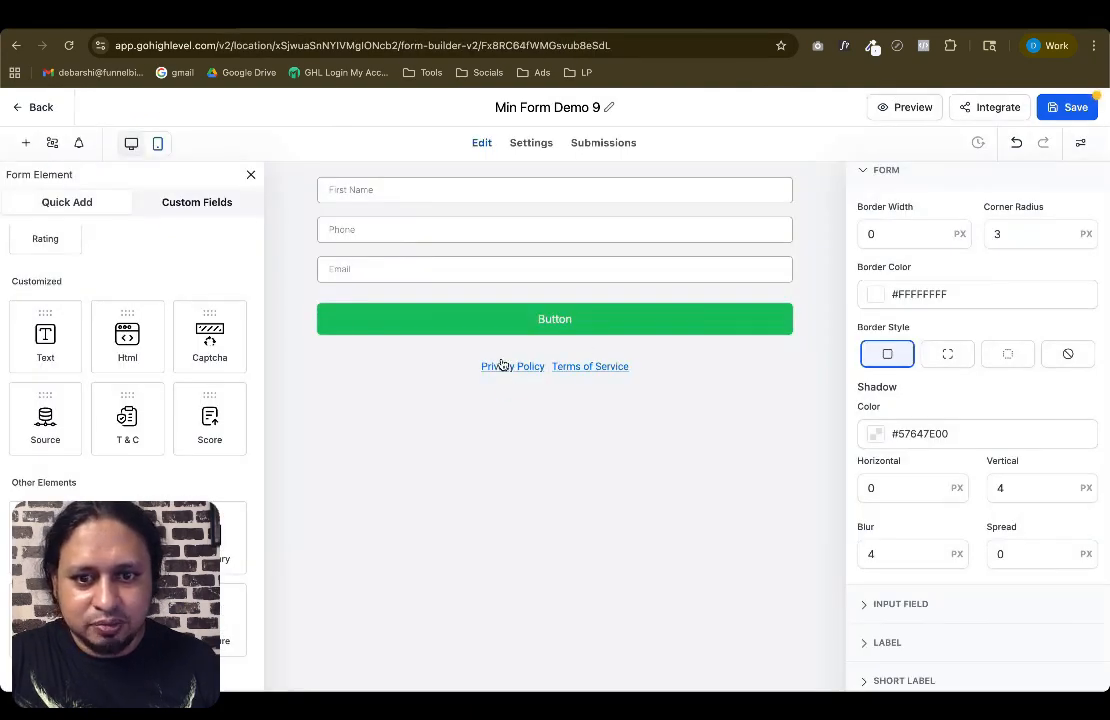
click(502, 353)
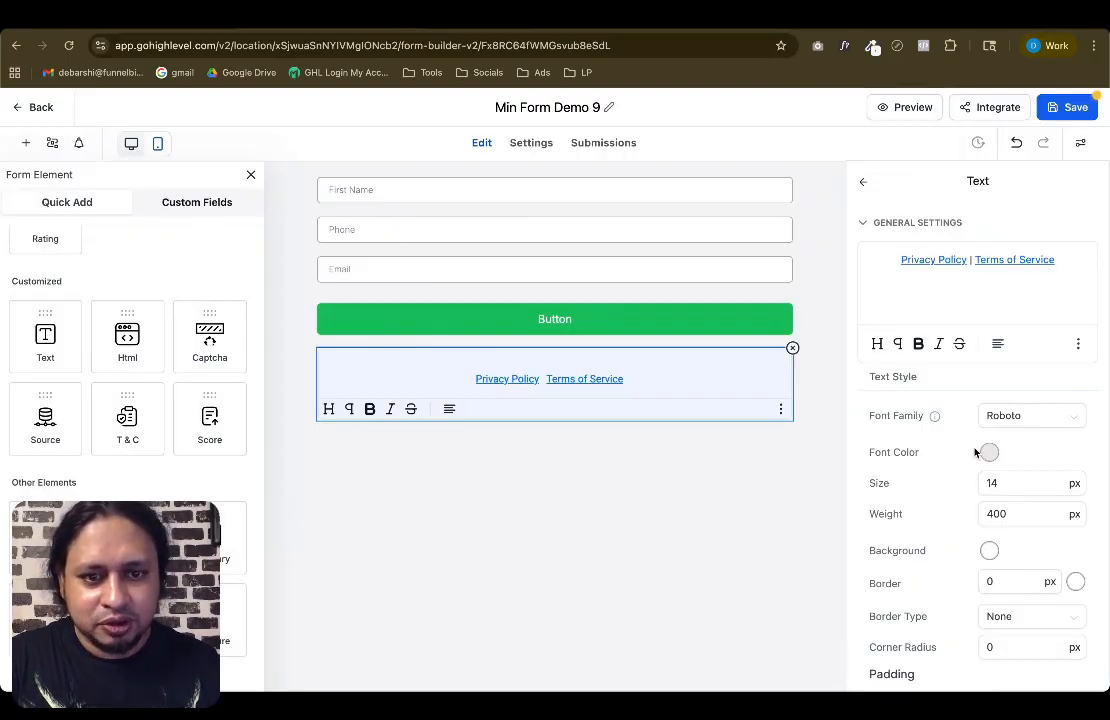
click(676, 426)
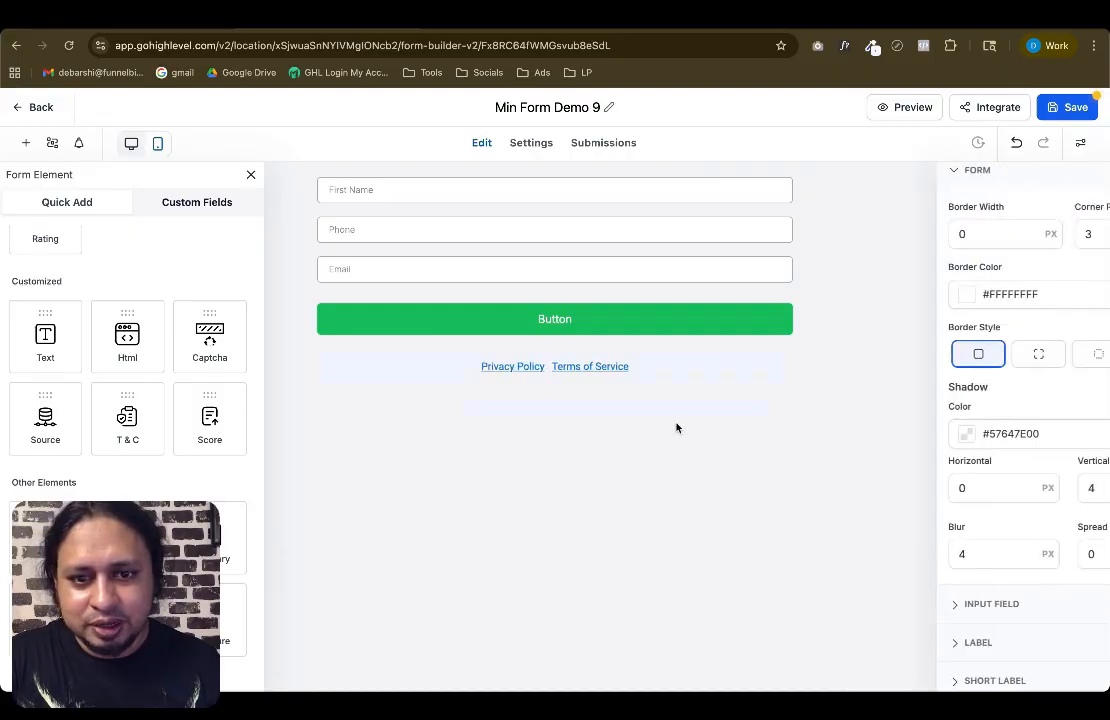
click(588, 366)
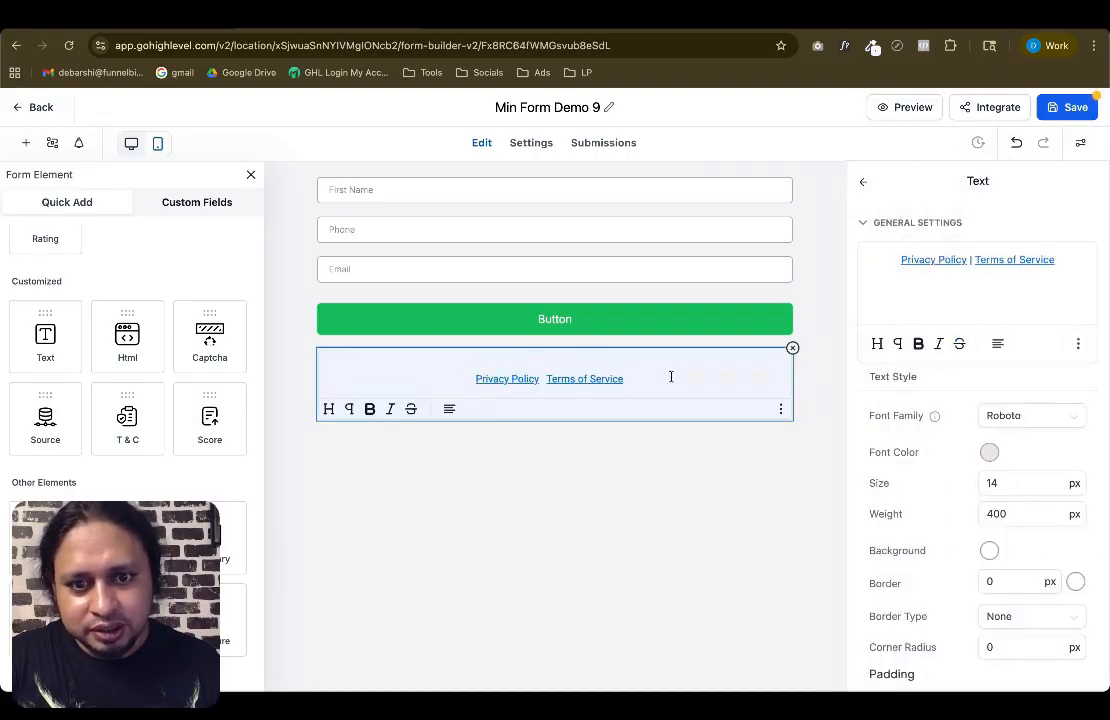
click(674, 460)
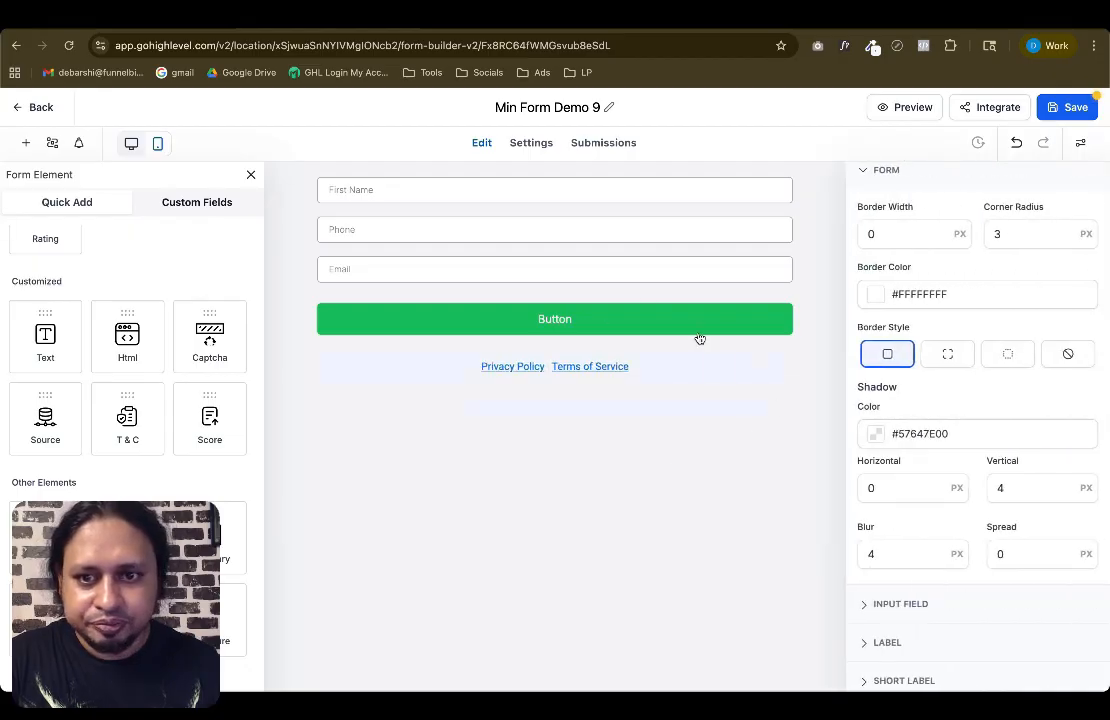
Set the input fields' corner radius to 0 px in the form's advanced input field settings
click(438, 180)
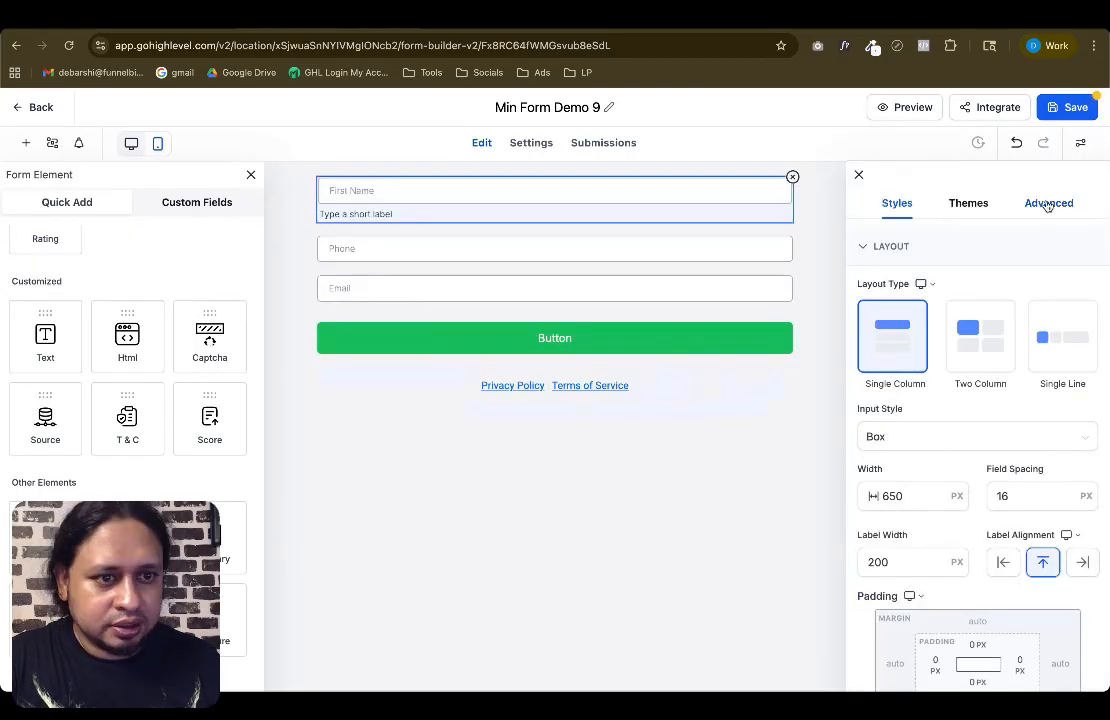
click(1080, 143)
click(1080, 143)
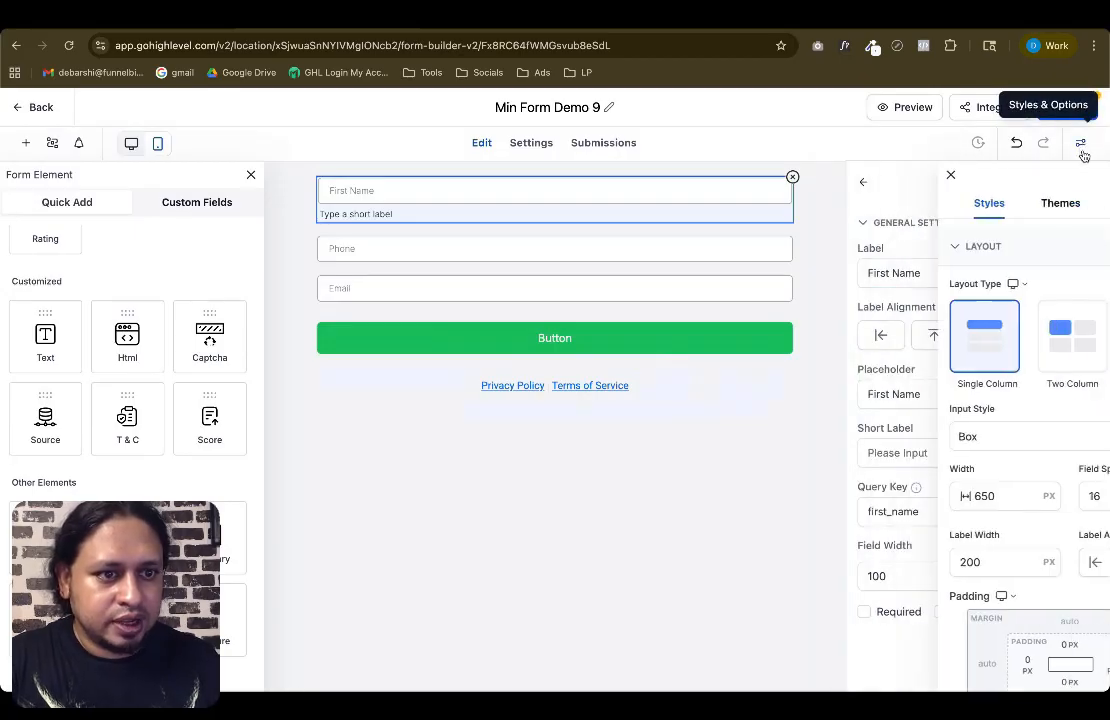
click(1049, 203)
click(899, 262)
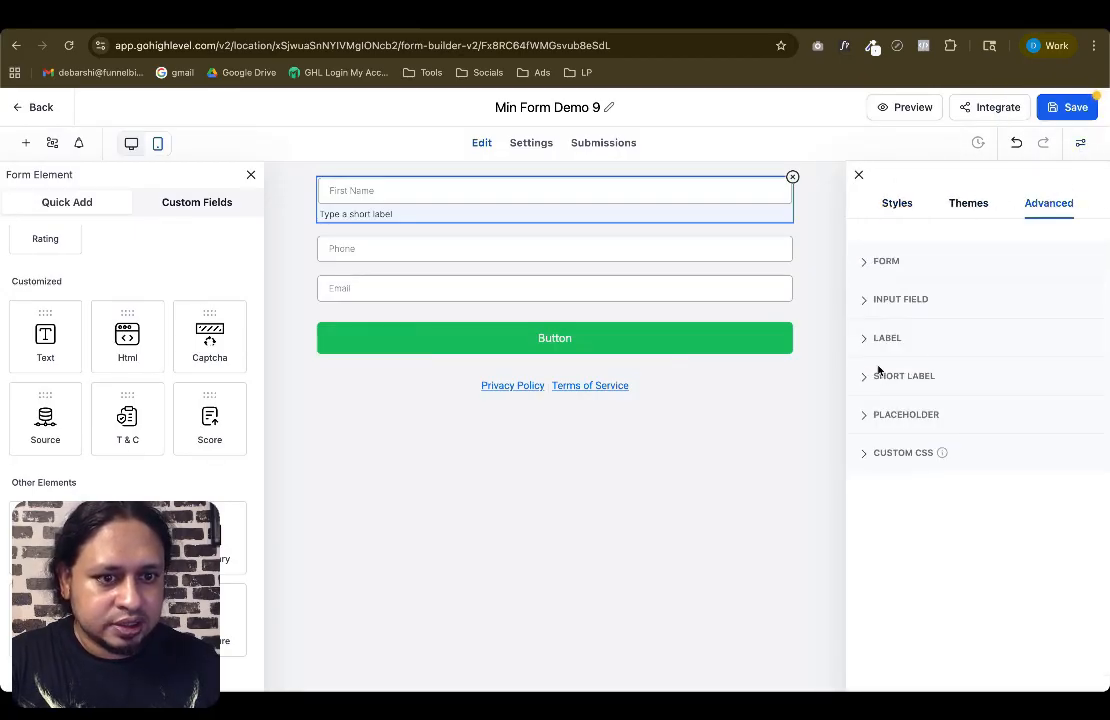
click(900, 300)
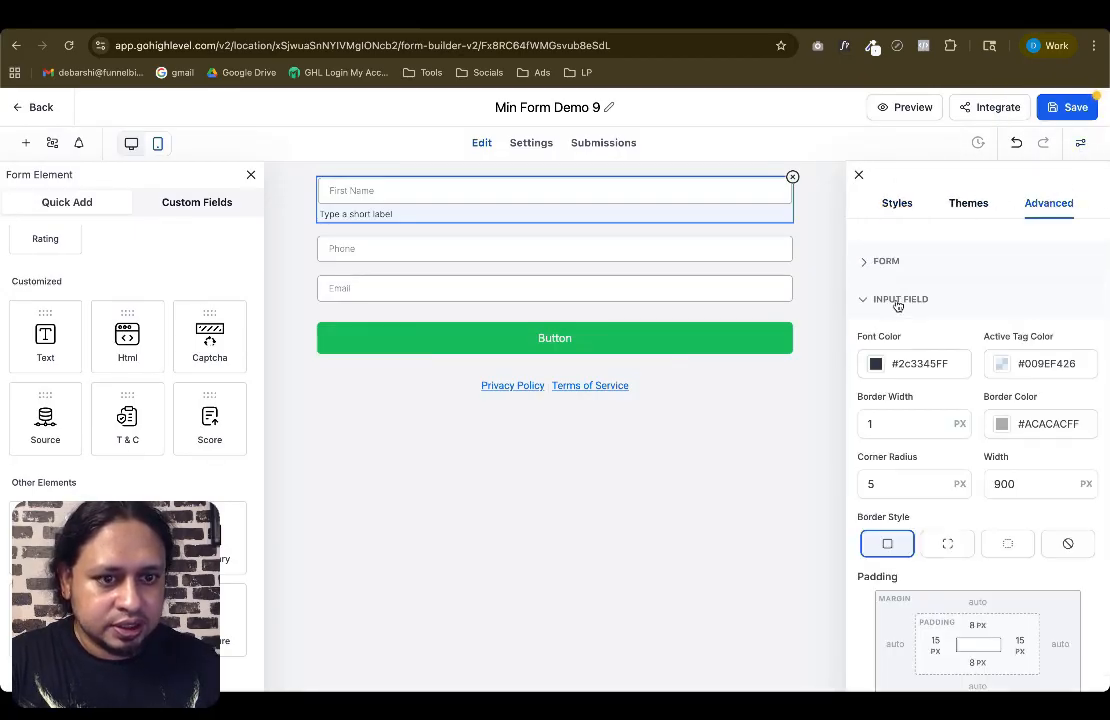
click(873, 423)
double_click(868, 483)
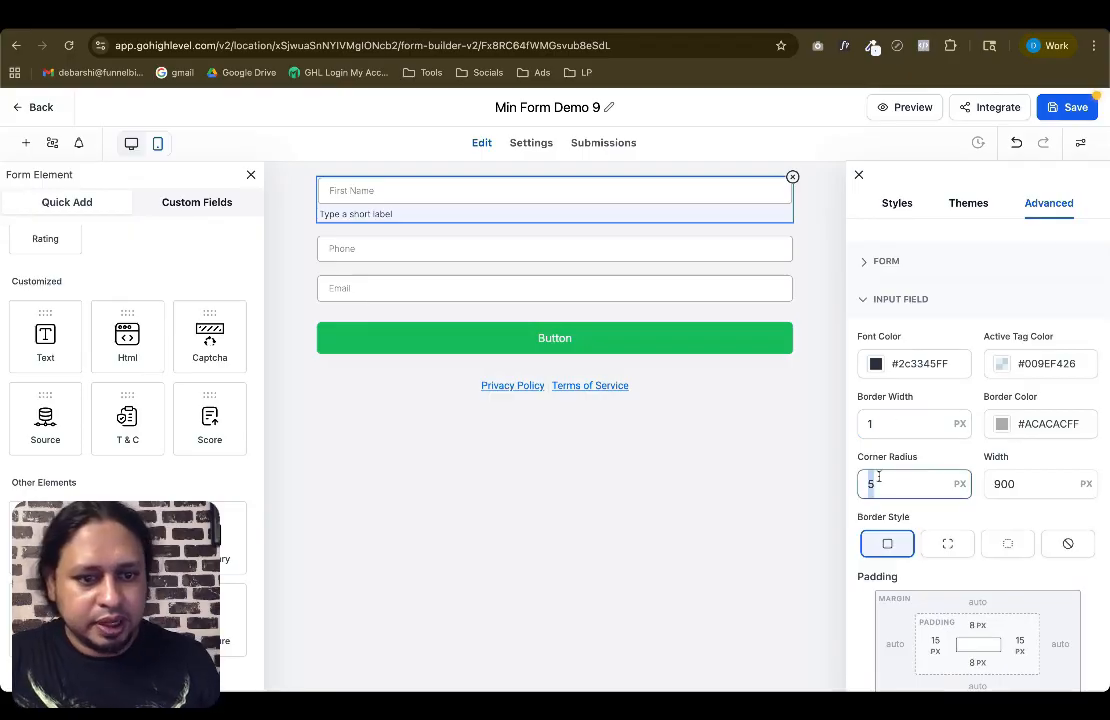
text(0)
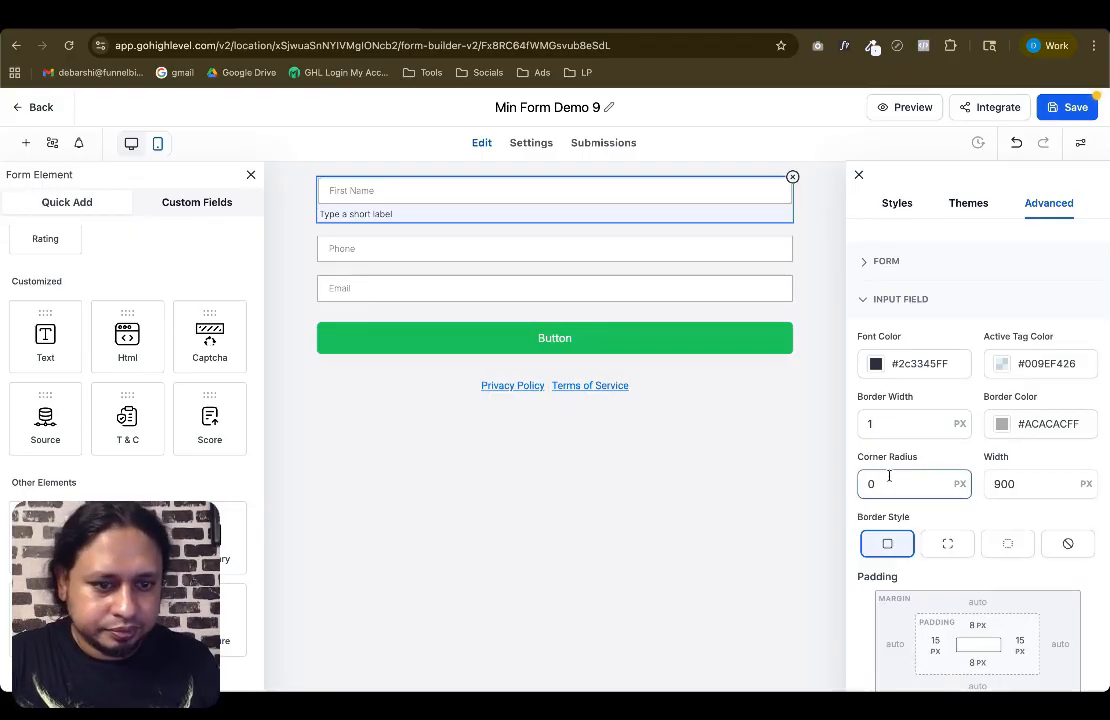
Set the input fields' top and bottom padding to 15 px
scroll(960, 500, down, 5)
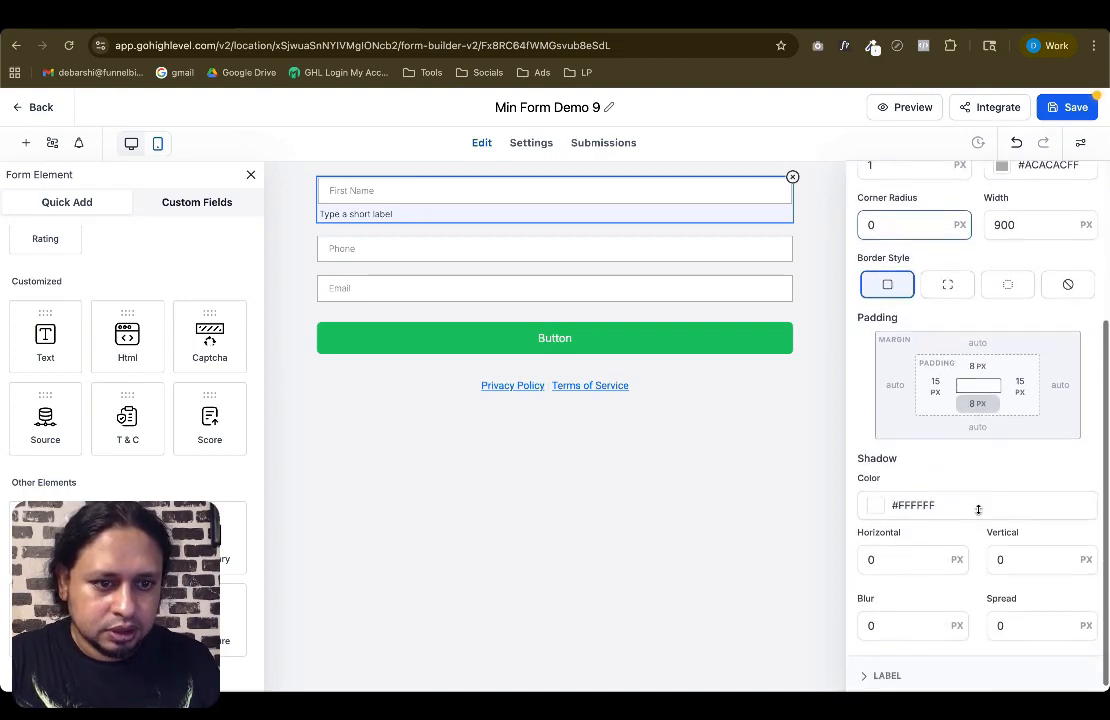
scroll(978, 509, down, 2)
click(980, 288)
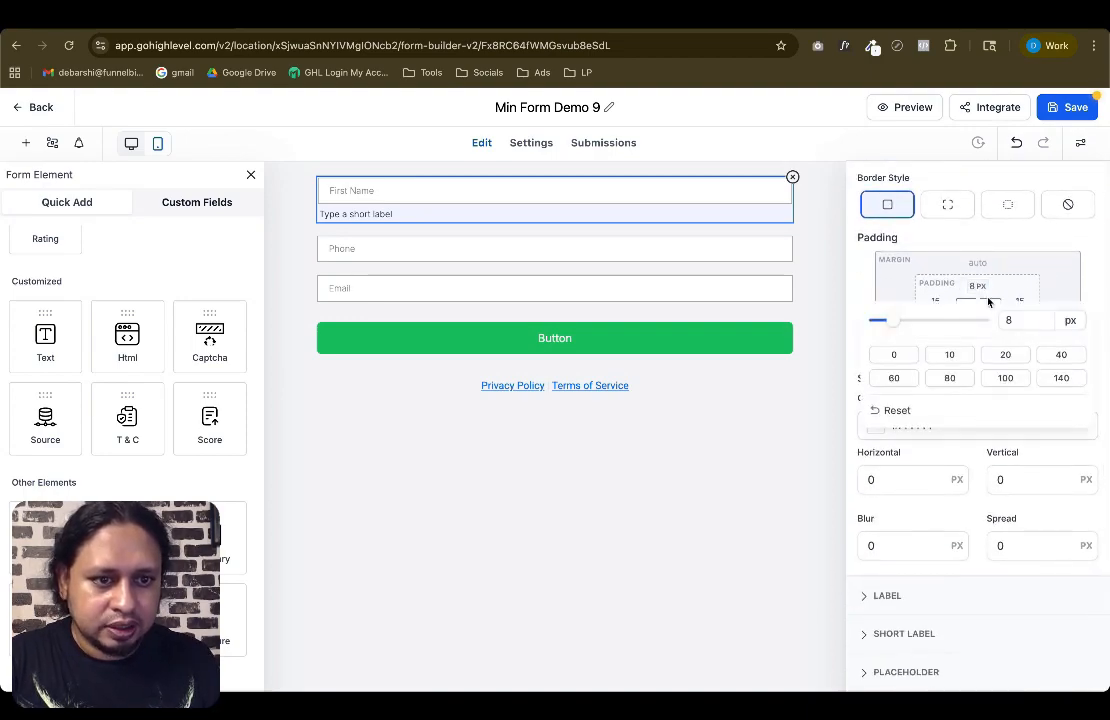
click(1010, 318)
text(15)
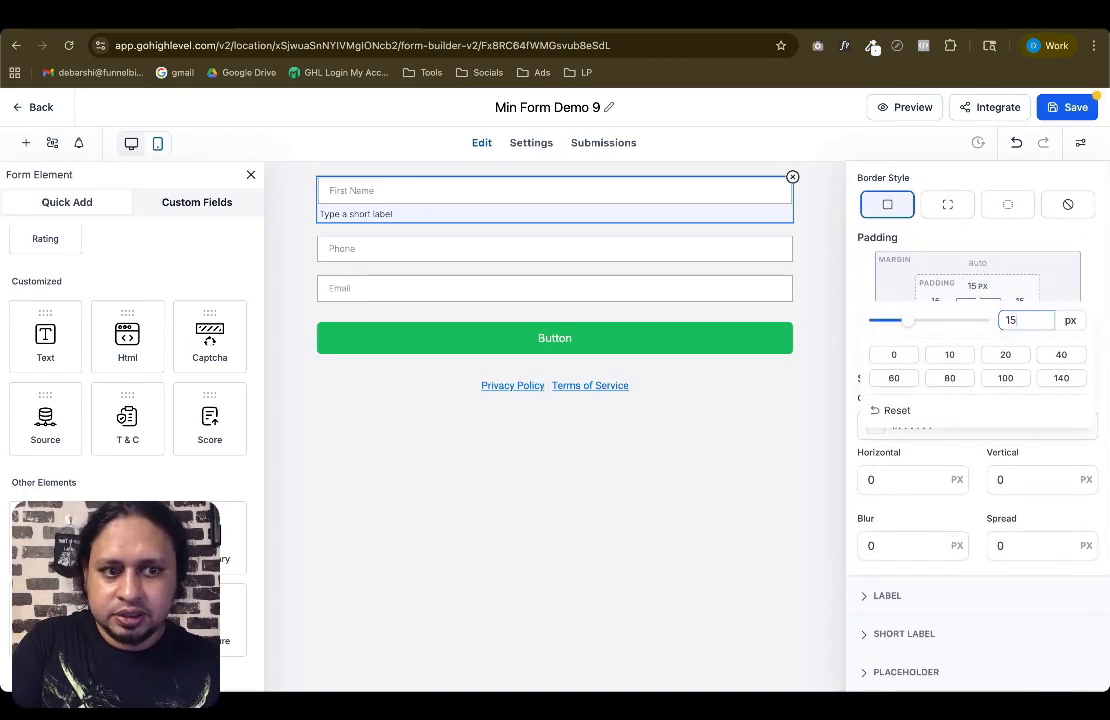
key(Return)
click(976, 325)
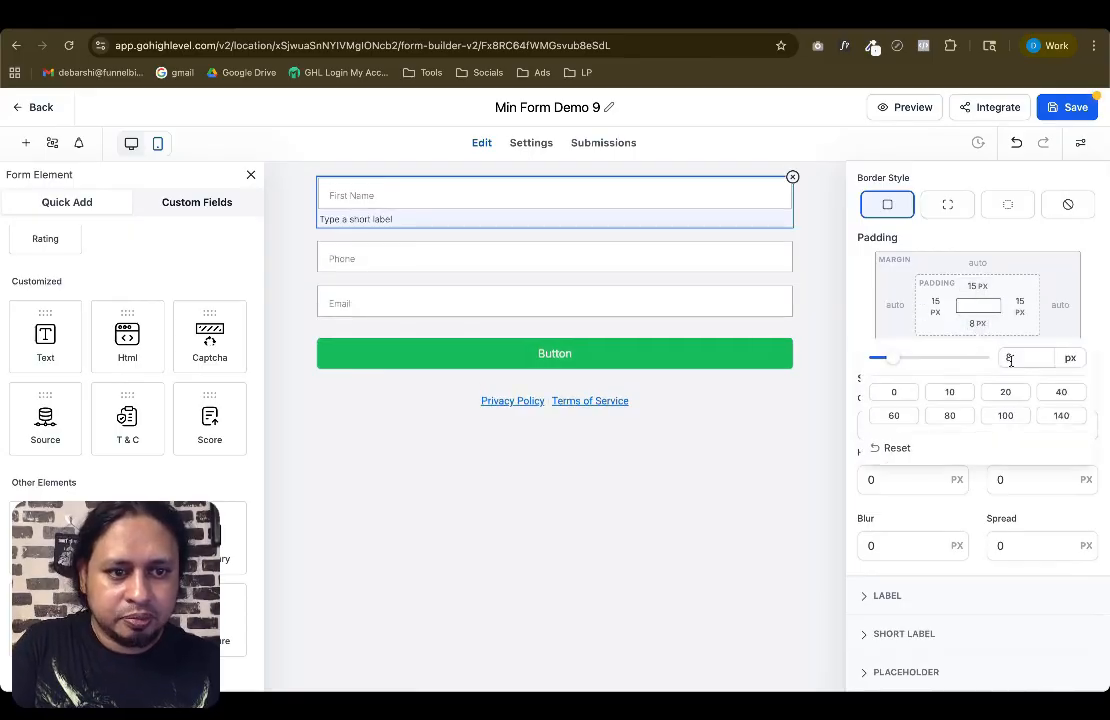
text(15)
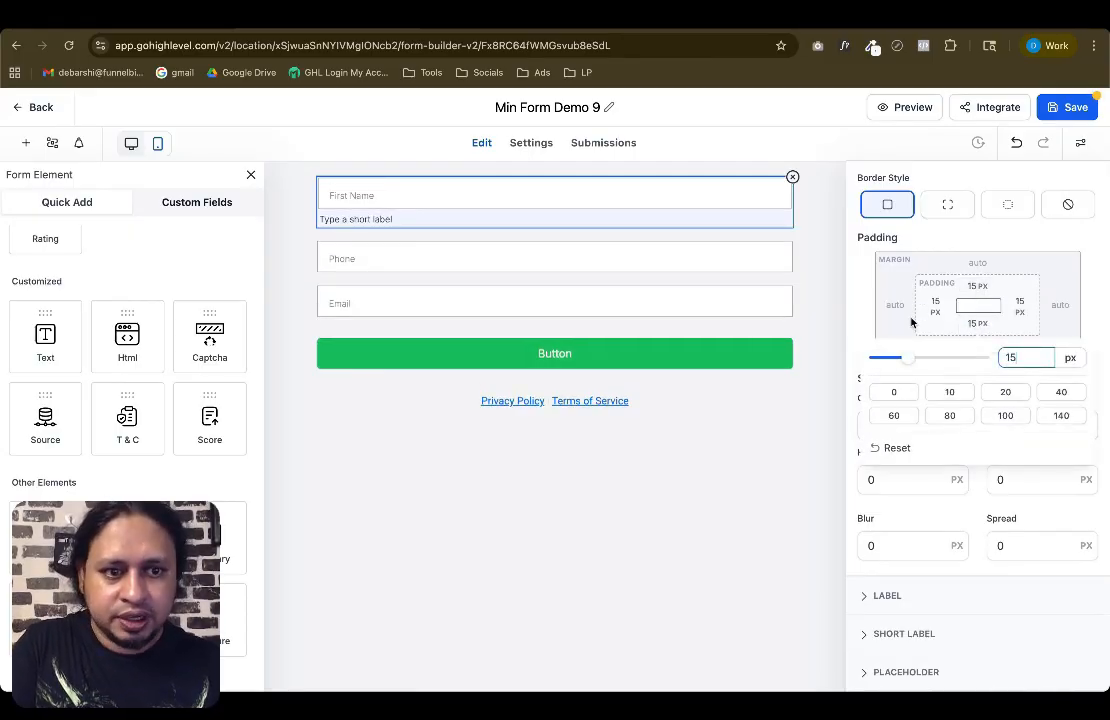
key(Return)
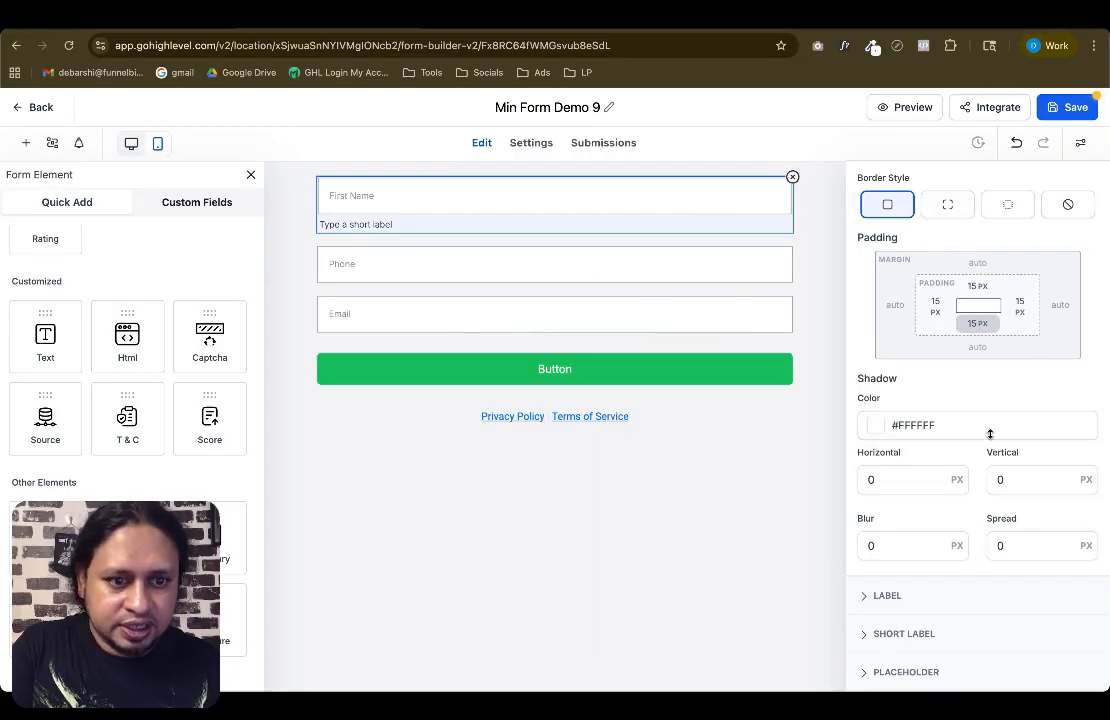
Set the placeholder text to font size 16 px and font family Manrope
scroll(990, 436, up, 4)
click(874, 302)
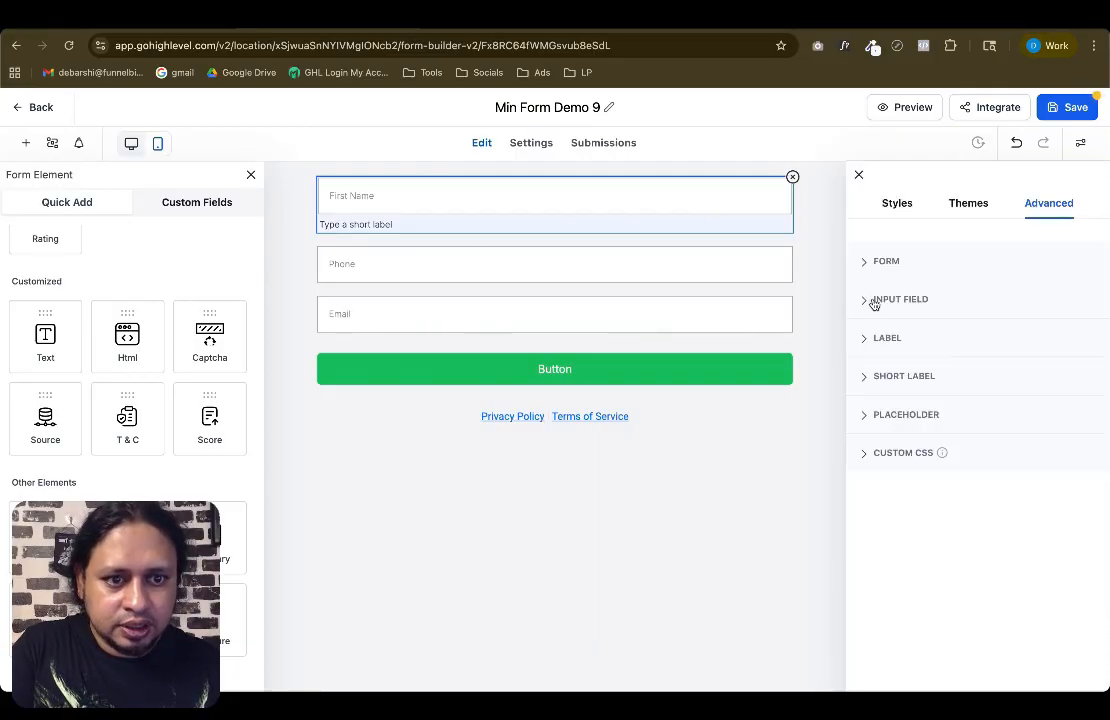
click(898, 301)
click(902, 301)
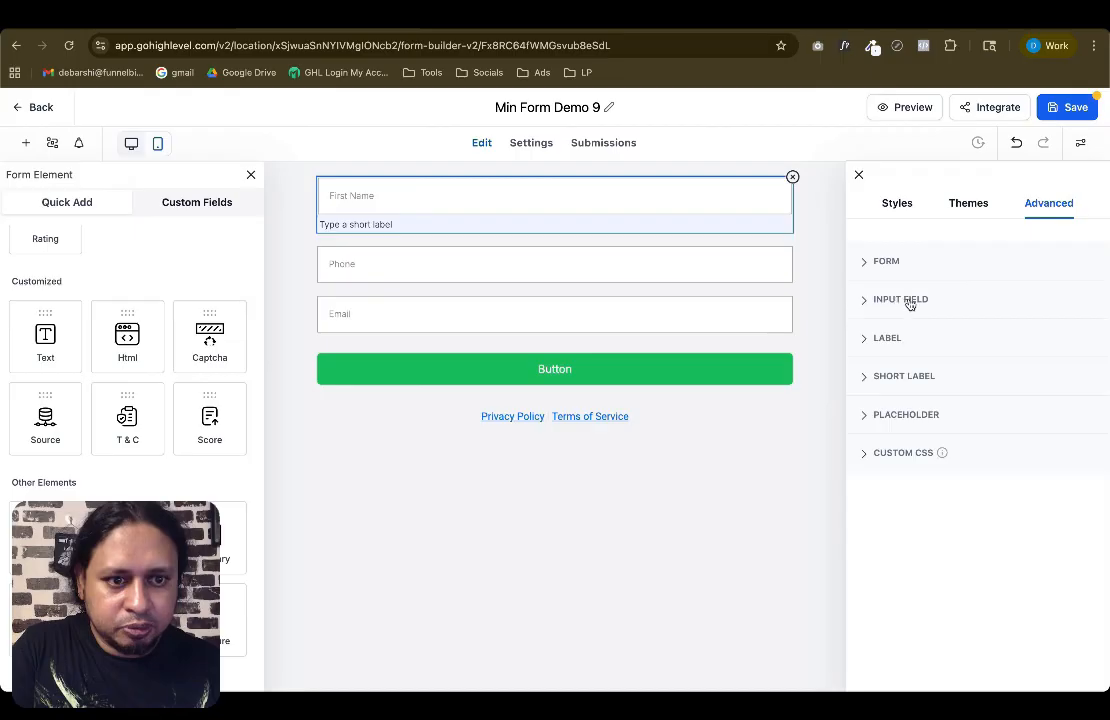
click(889, 414)
scroll(961, 498, down, 1)
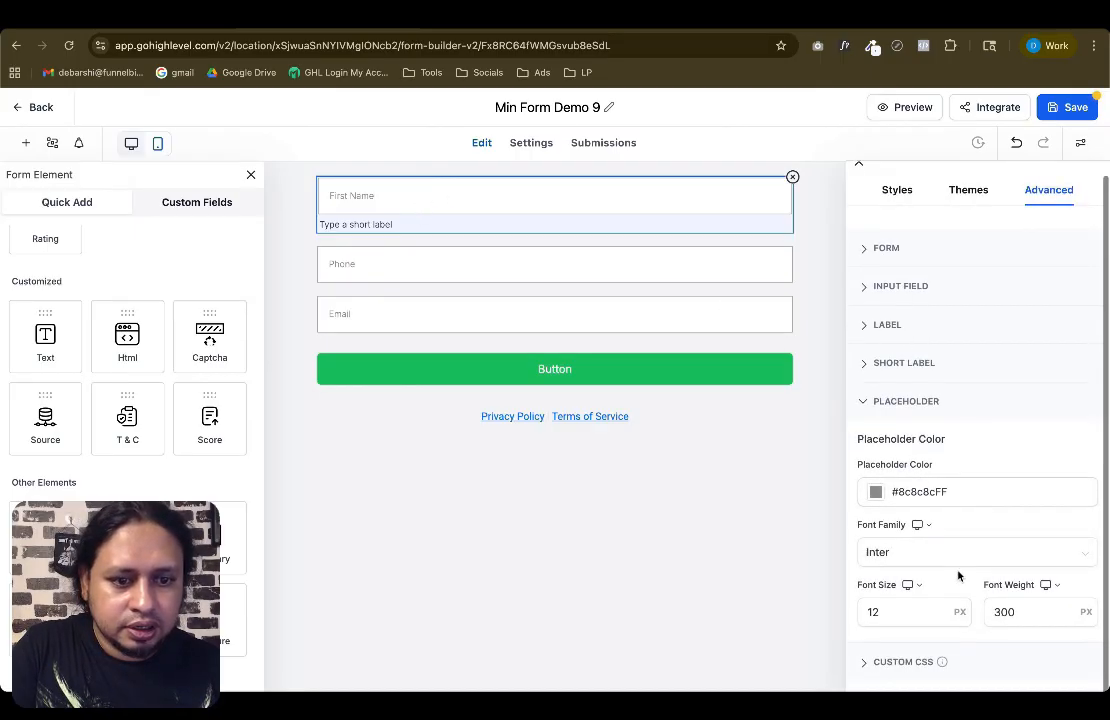
double_click(889, 609)
text(16)
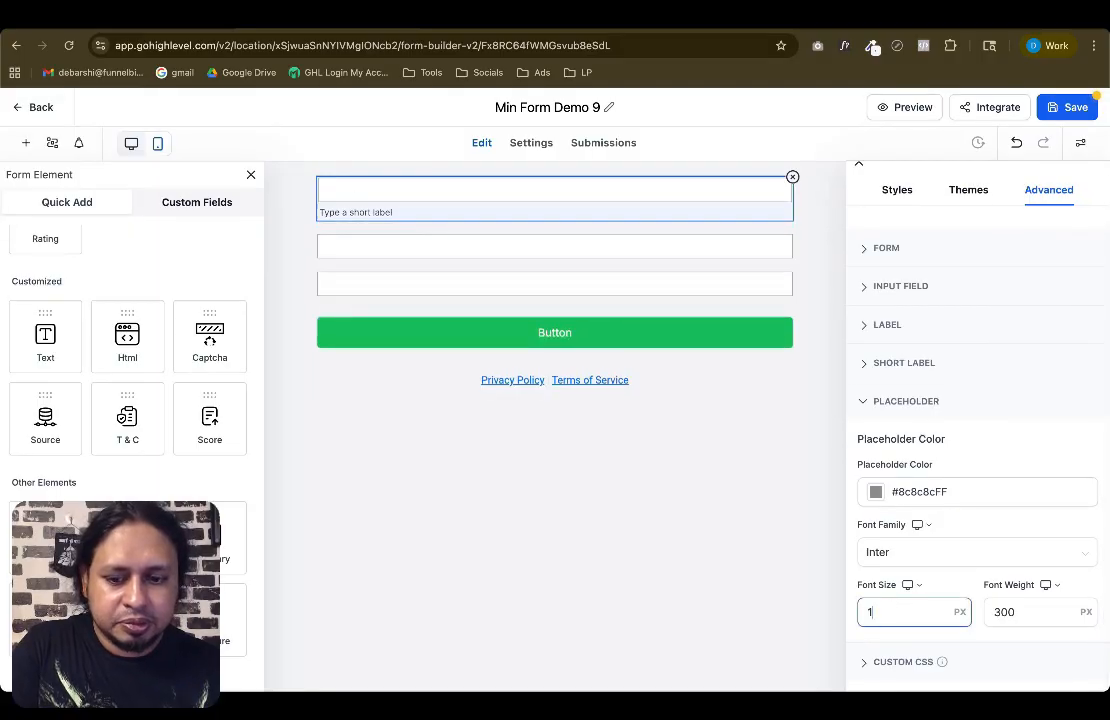
click(899, 556)
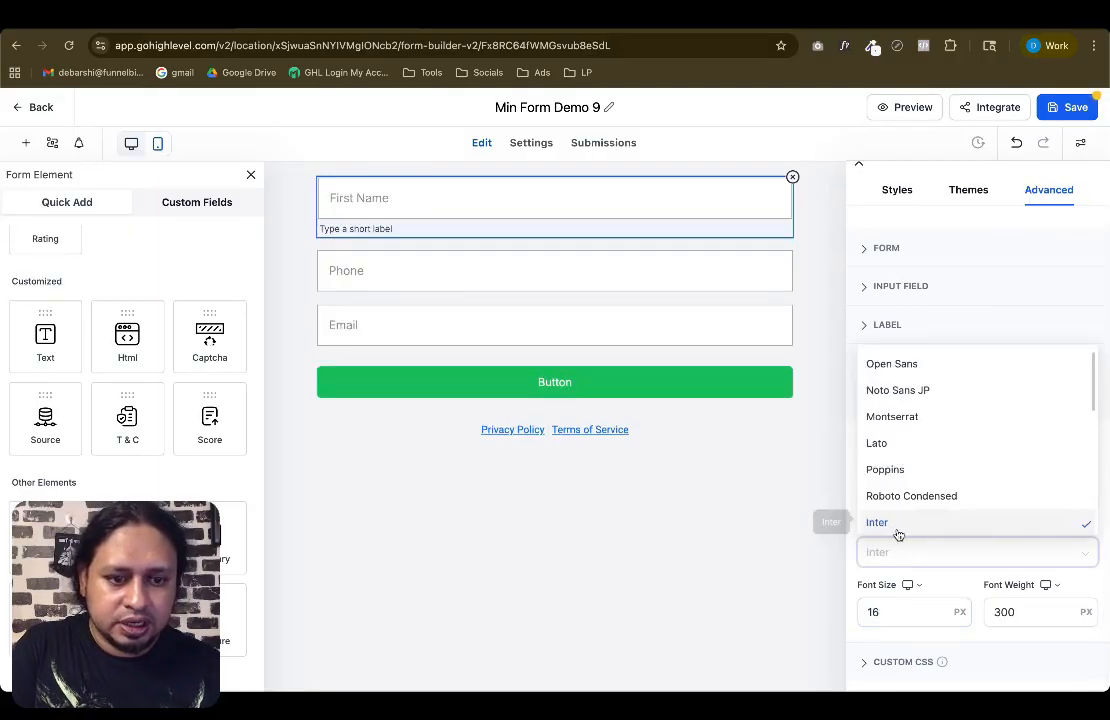
text(man)
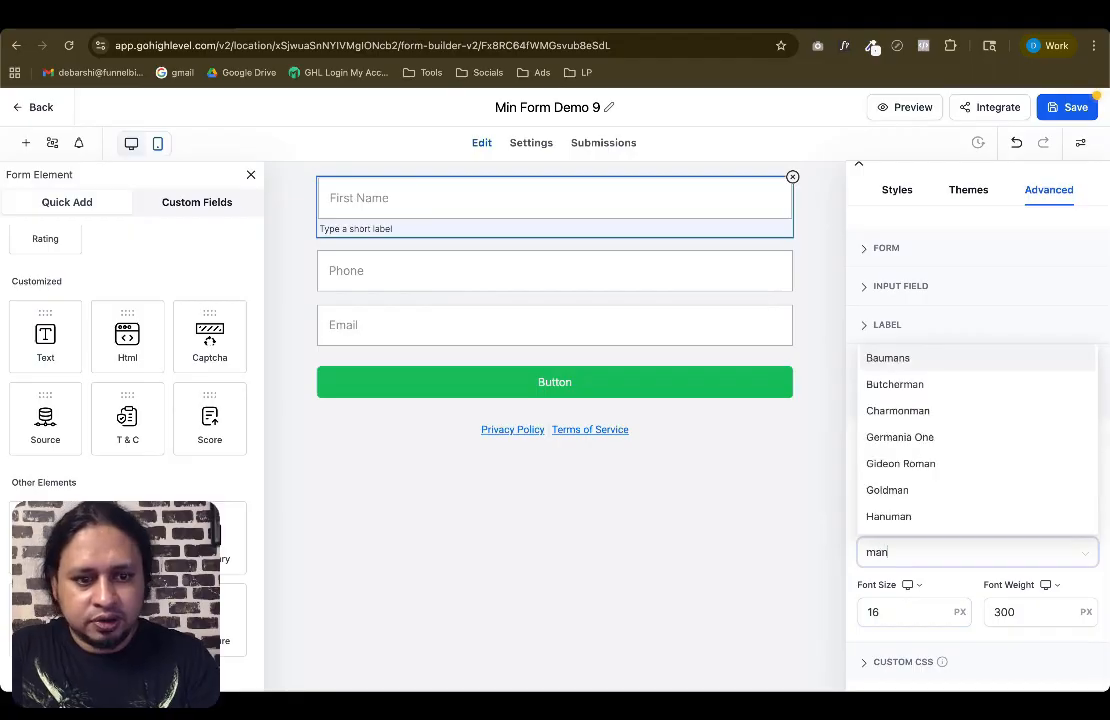
text(rop)
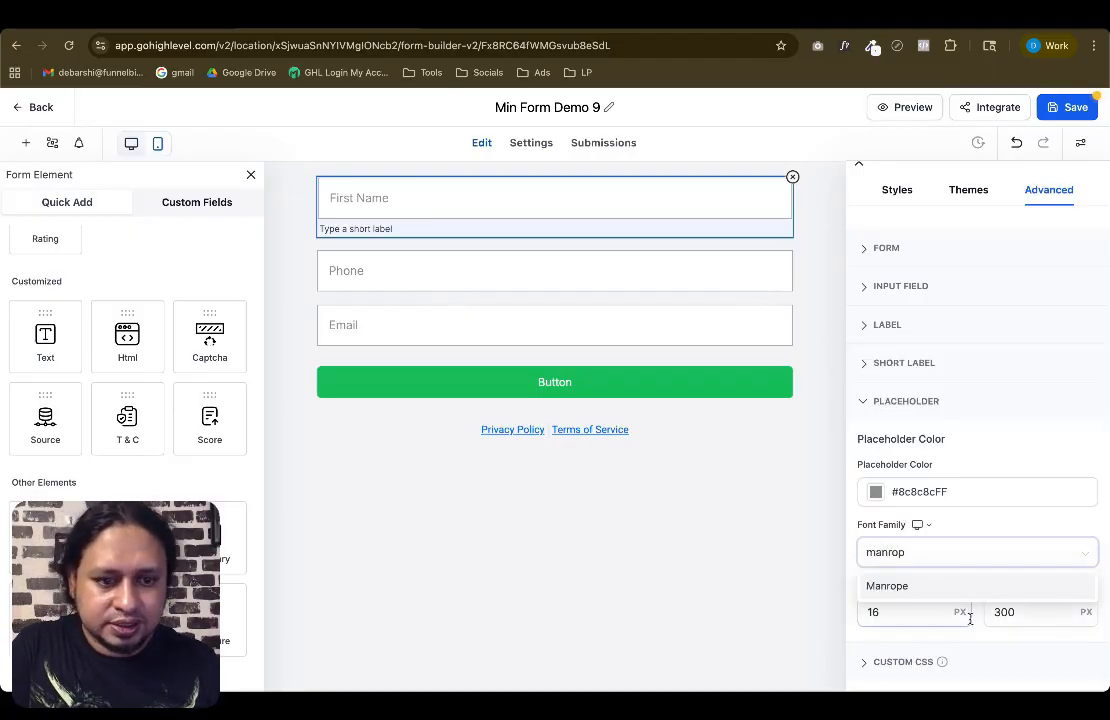
click(892, 590)
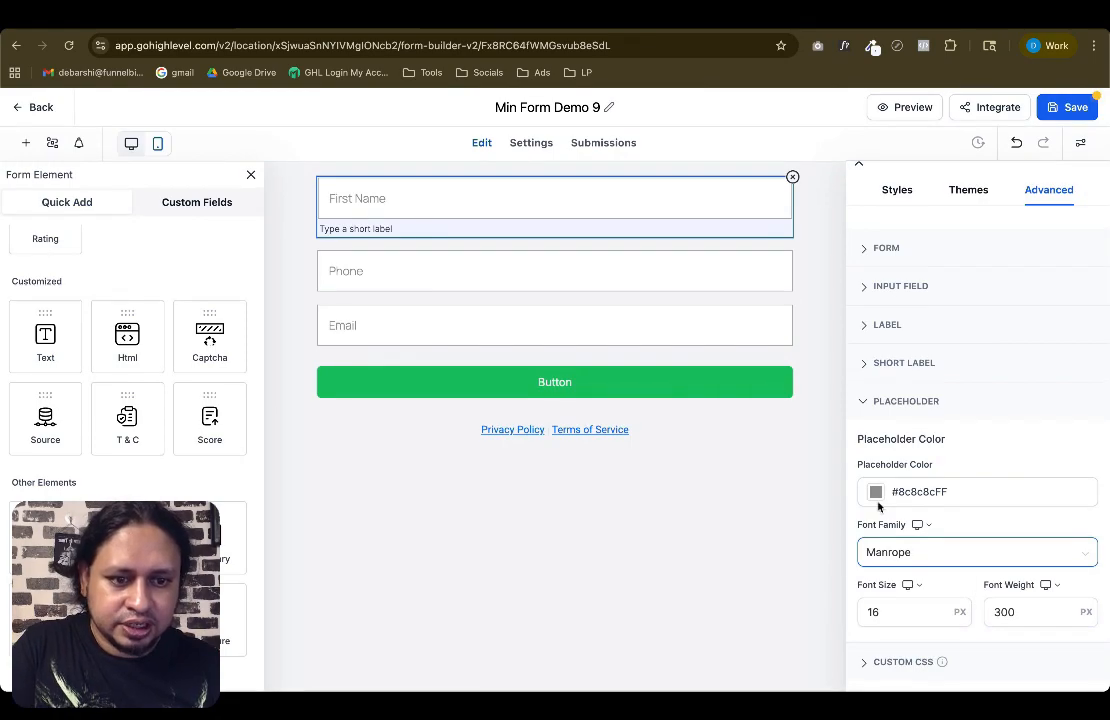
Change the submit button's text to "Register Now" and center-align it
click(796, 243)
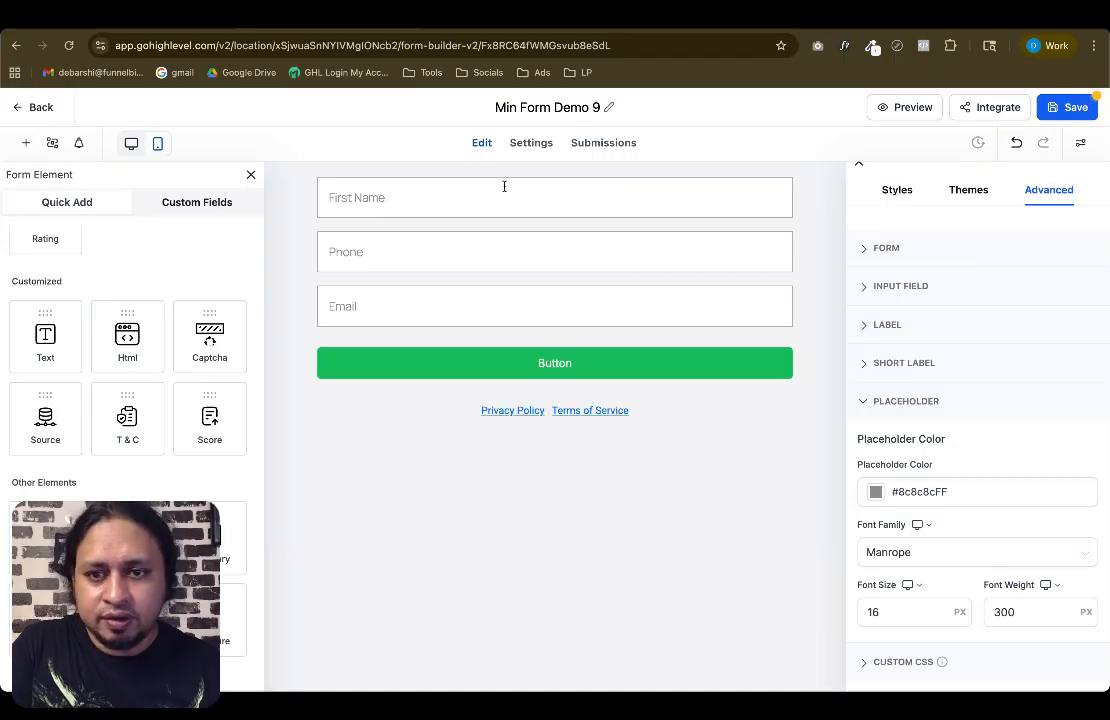
click(602, 362)
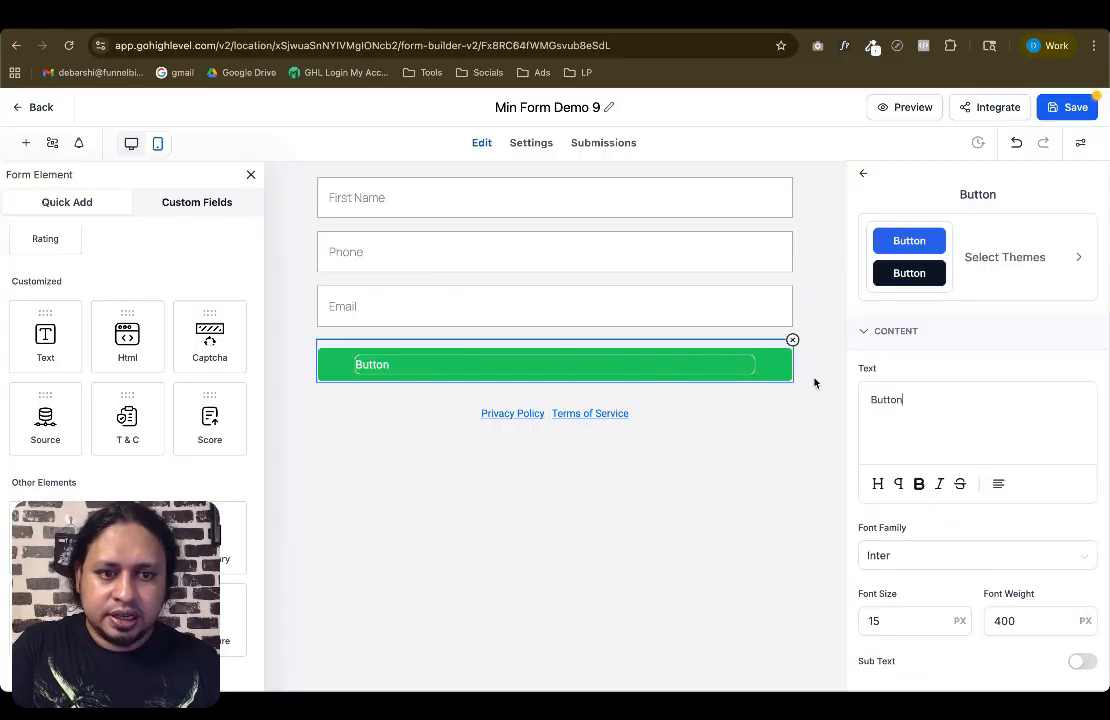
double_click(886, 398)
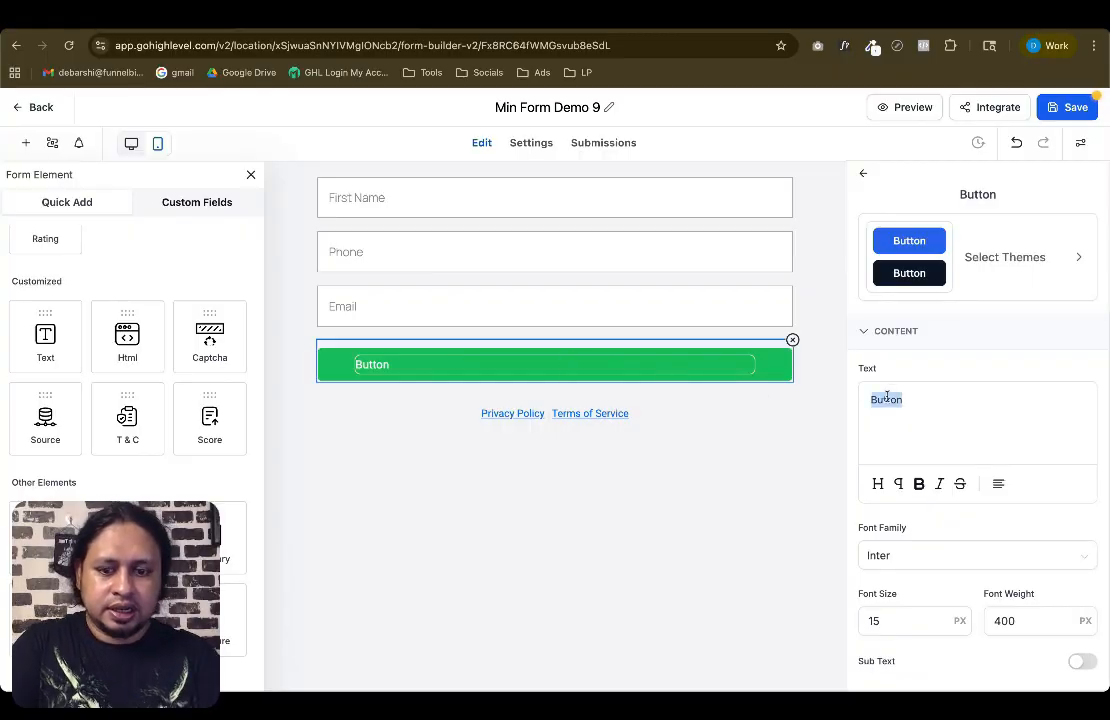
text(Re)
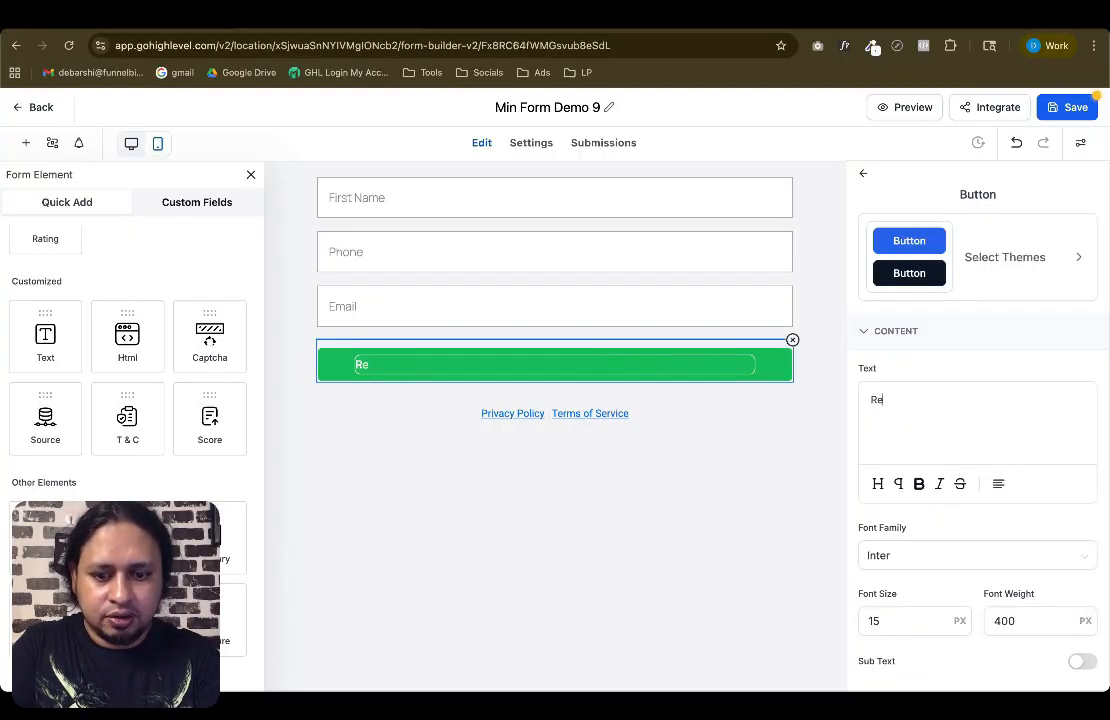
text(gister Now)
click(1000, 488)
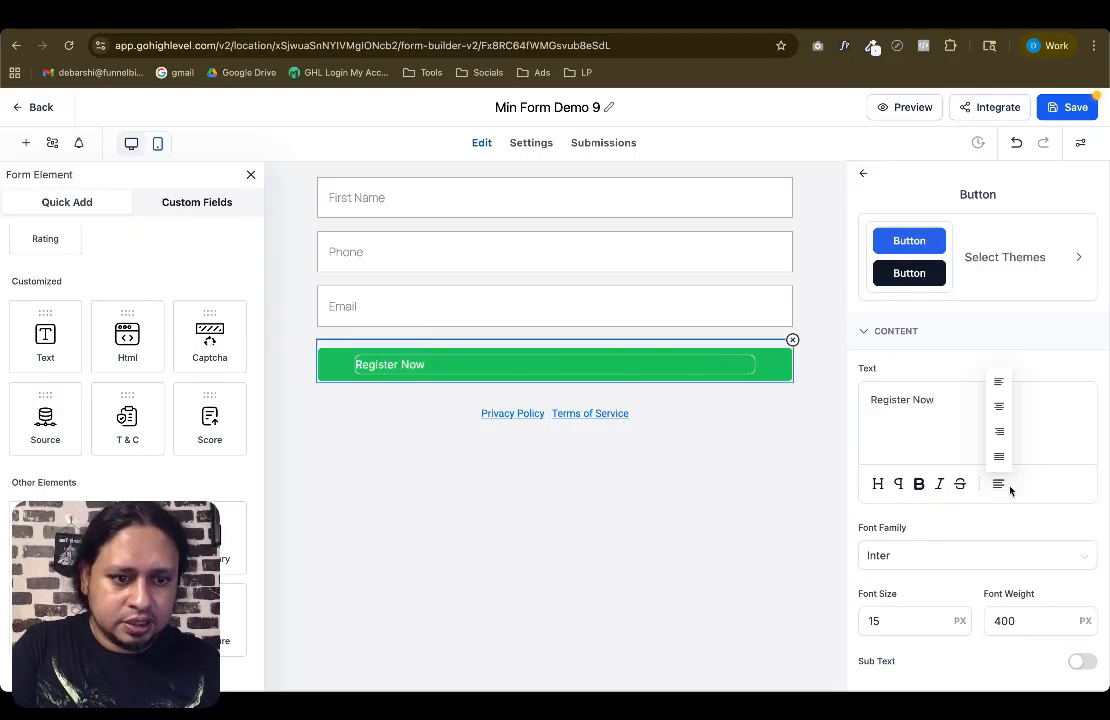
click(999, 406)
Set the button's font family to Bebas Neue and its font size to 24 px
click(900, 557)
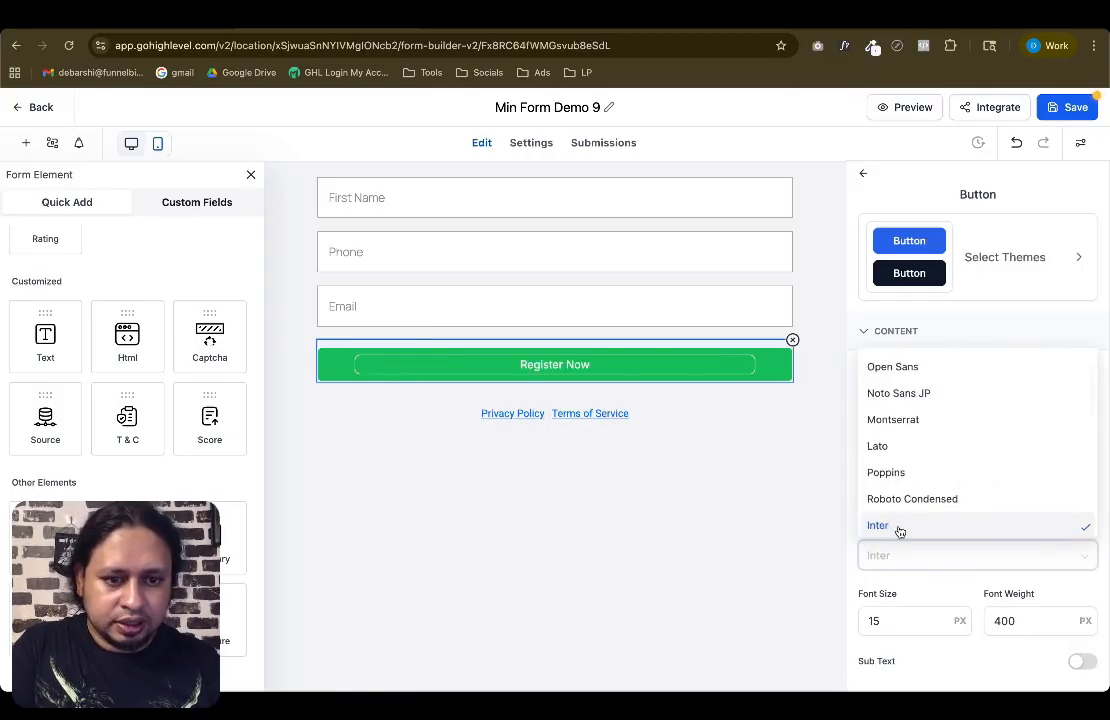
text(be)
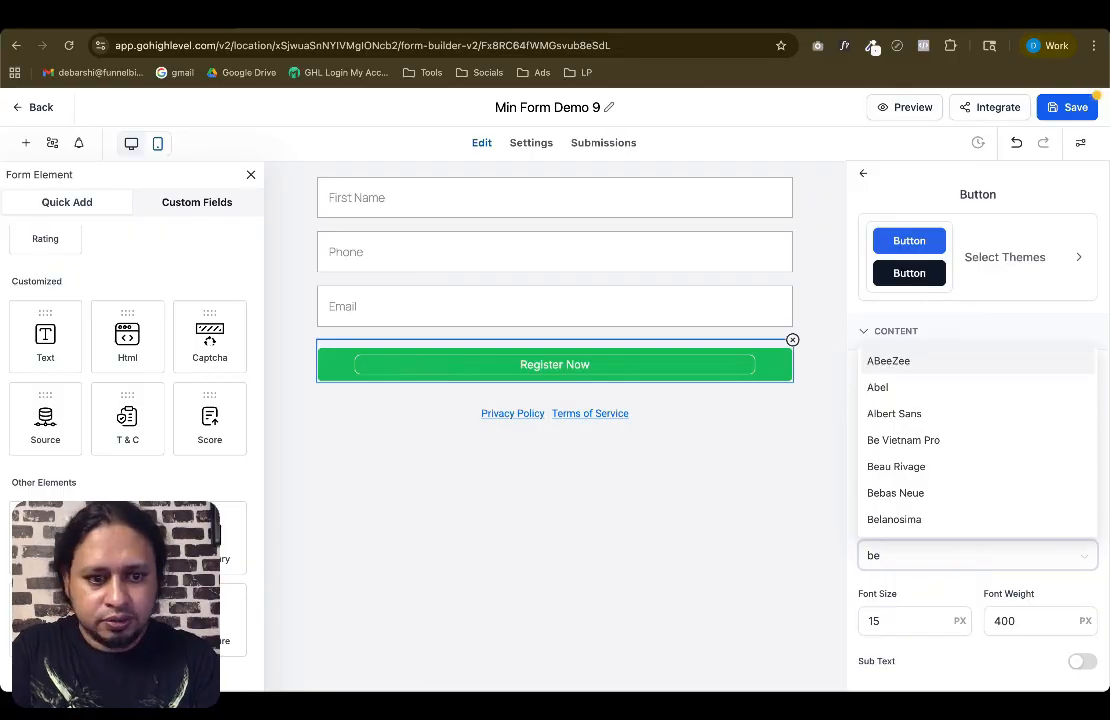
click(895, 493)
double_click(888, 618)
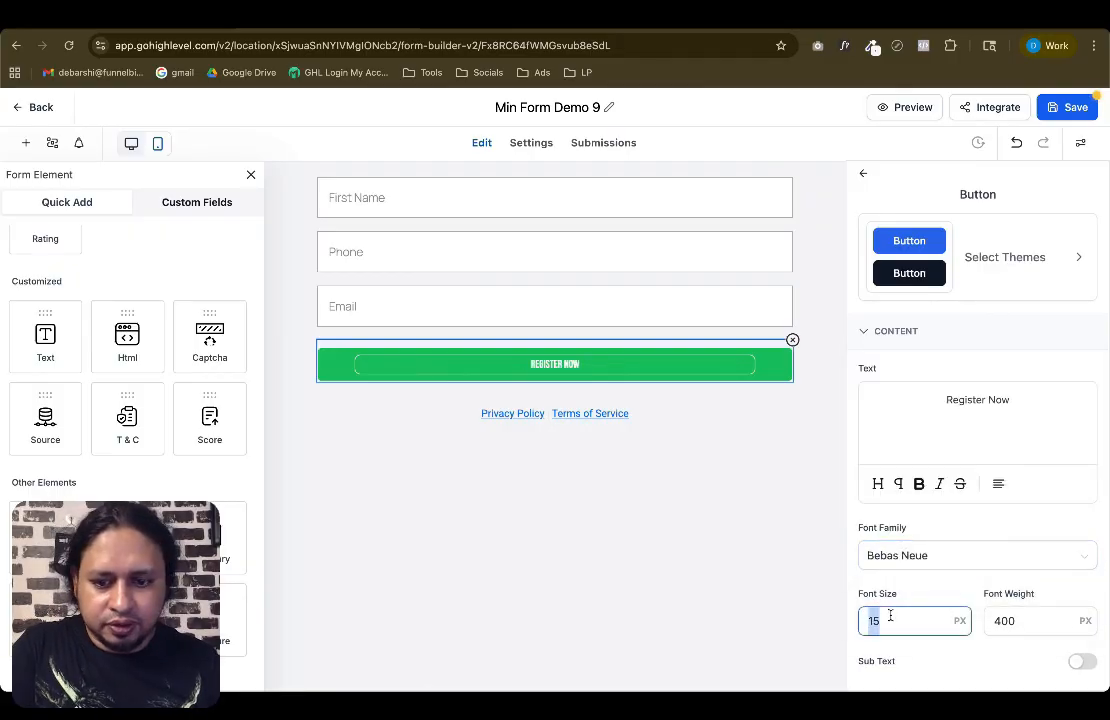
text(24)
scroll(932, 559, down, 3)
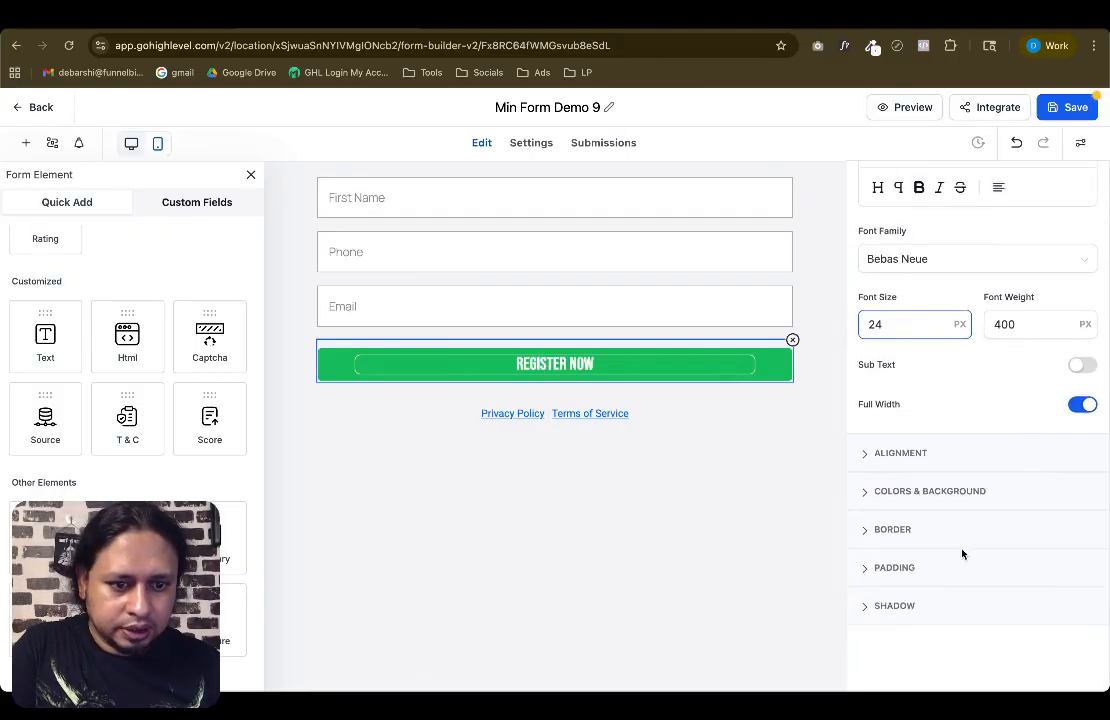
Try picking a magenta hue for the button background in the color picker
click(912, 491)
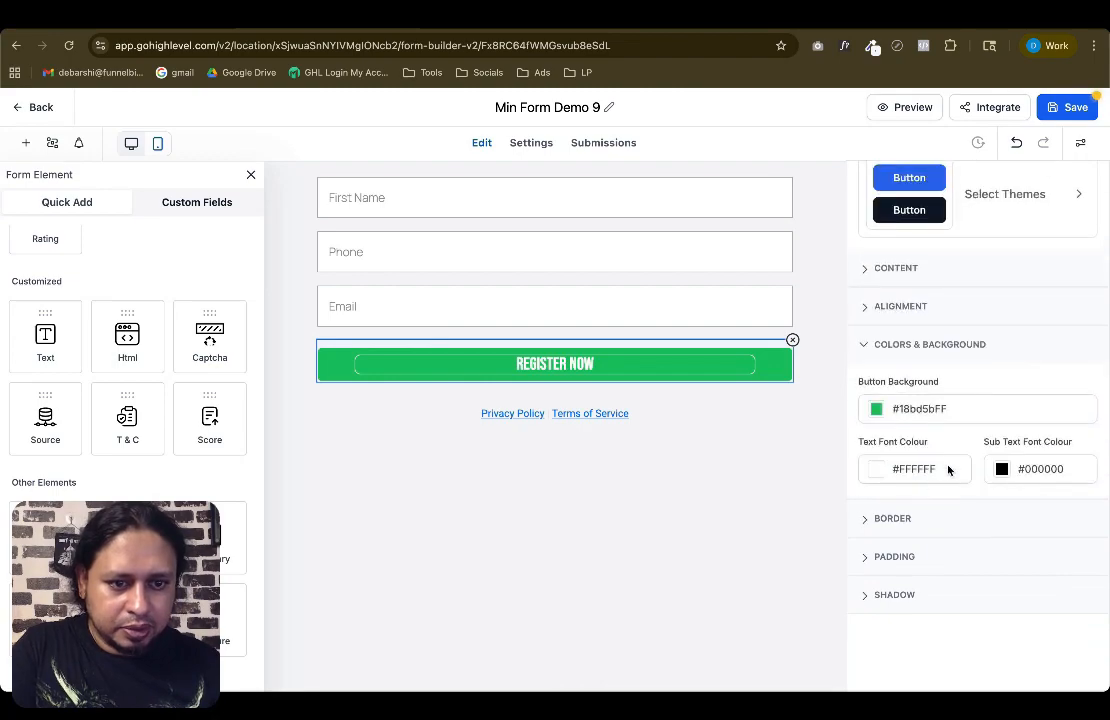
click(876, 413)
click(936, 573)
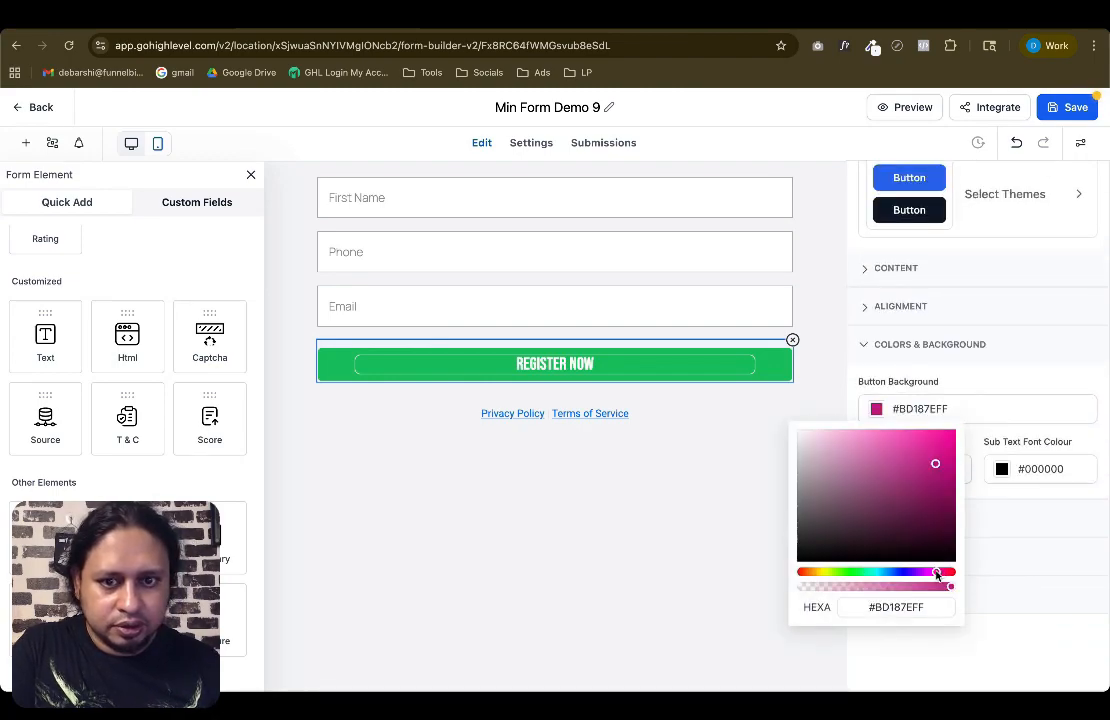
click(930, 573)
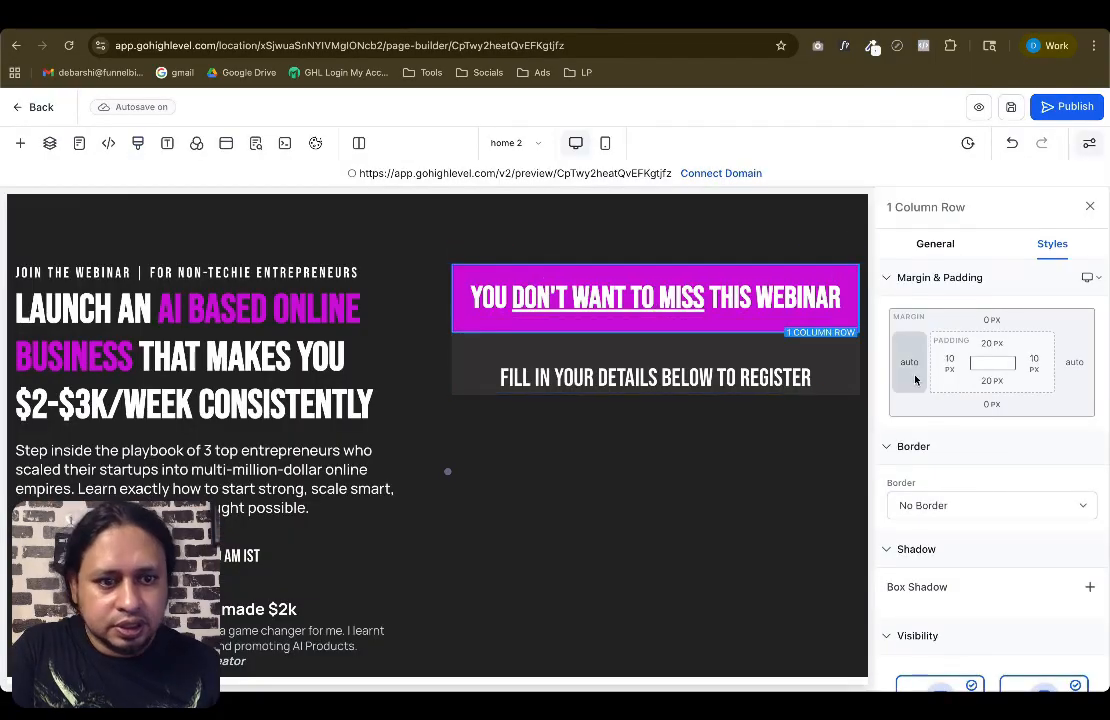
Copy the purple custom color's hex code from the landing page row's background color
scroll(999, 513, down, 3)
click(935, 243)
click(1082, 605)
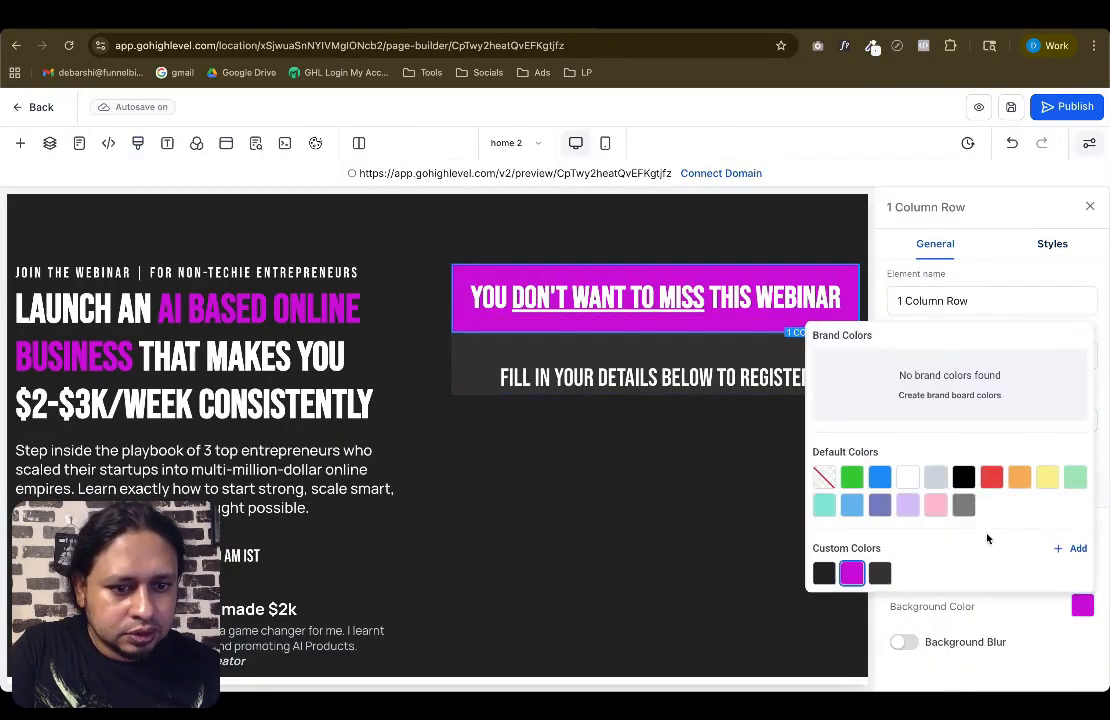
click(852, 573)
double_click(927, 550)
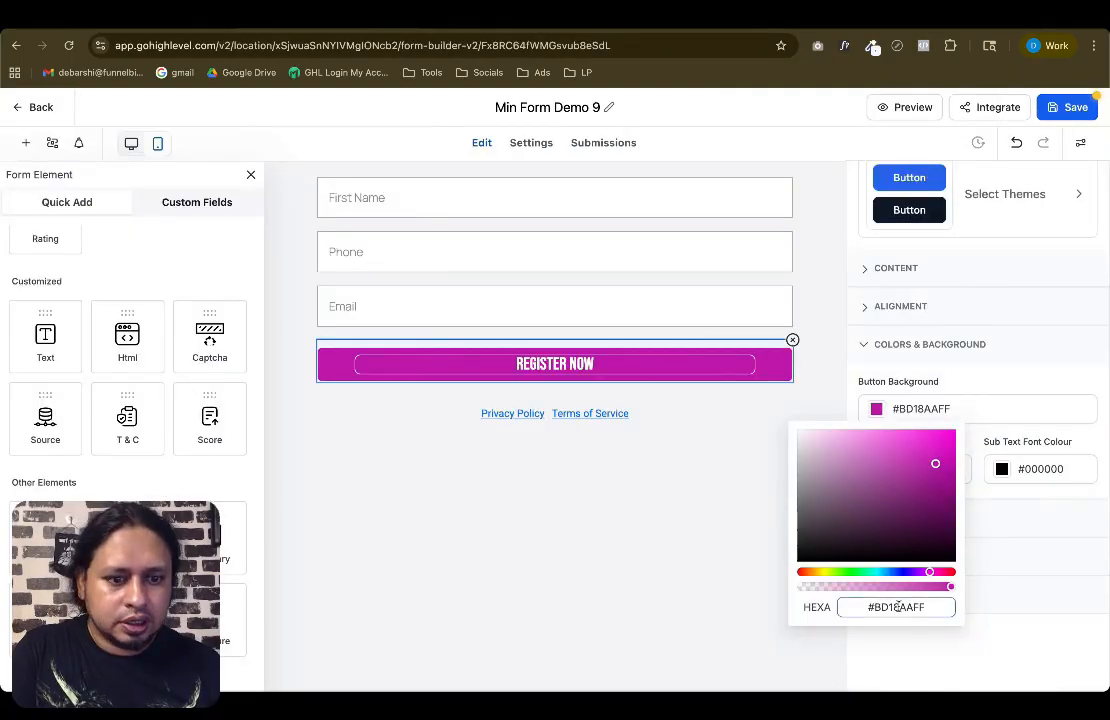
Paste the copied color #CB0ED8FF as the button's background color
triple_click(898, 606)
text(#cb0bd8)
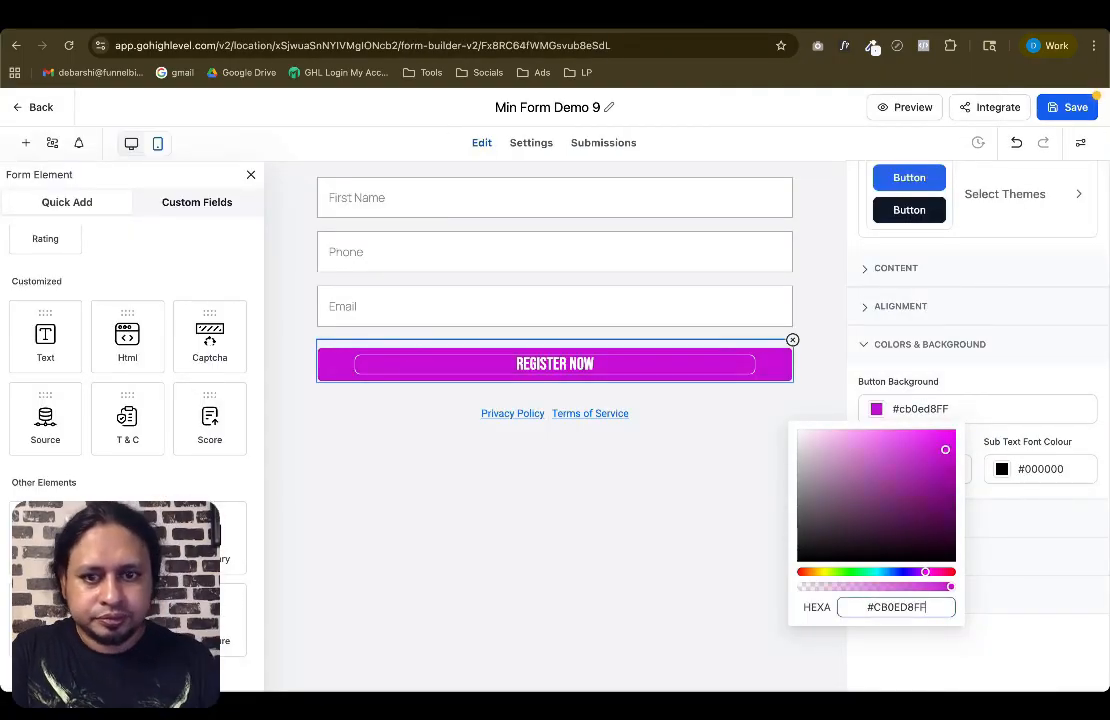
click(1011, 531)
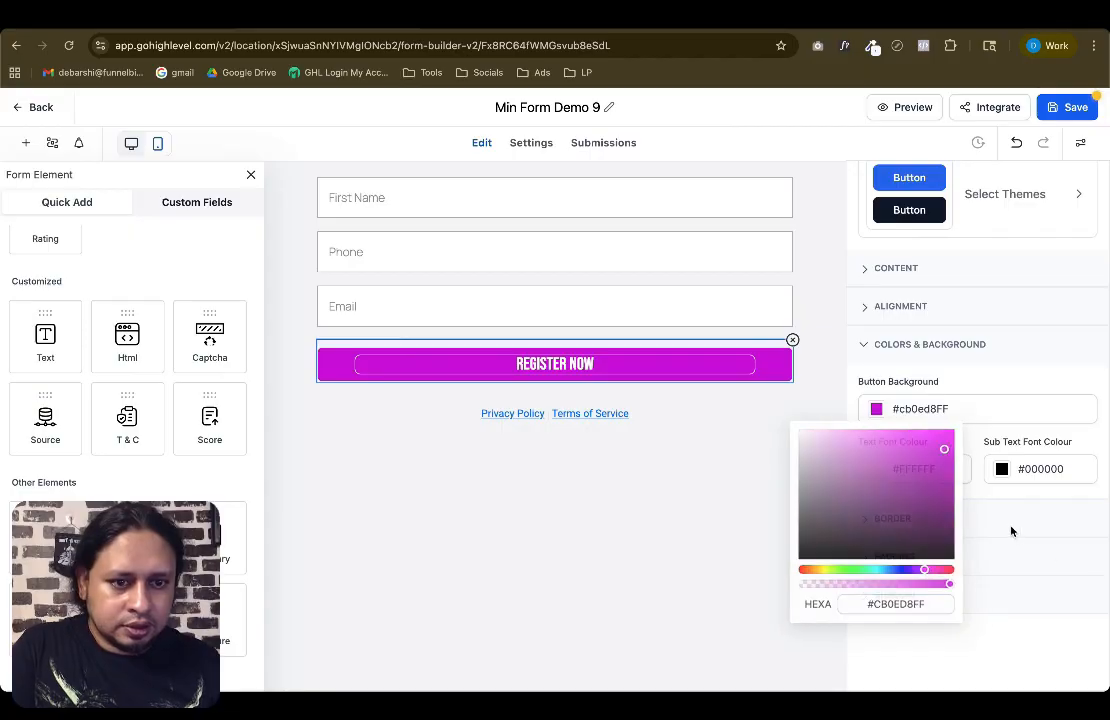
Set the button's border corner radius to 0 px
click(912, 346)
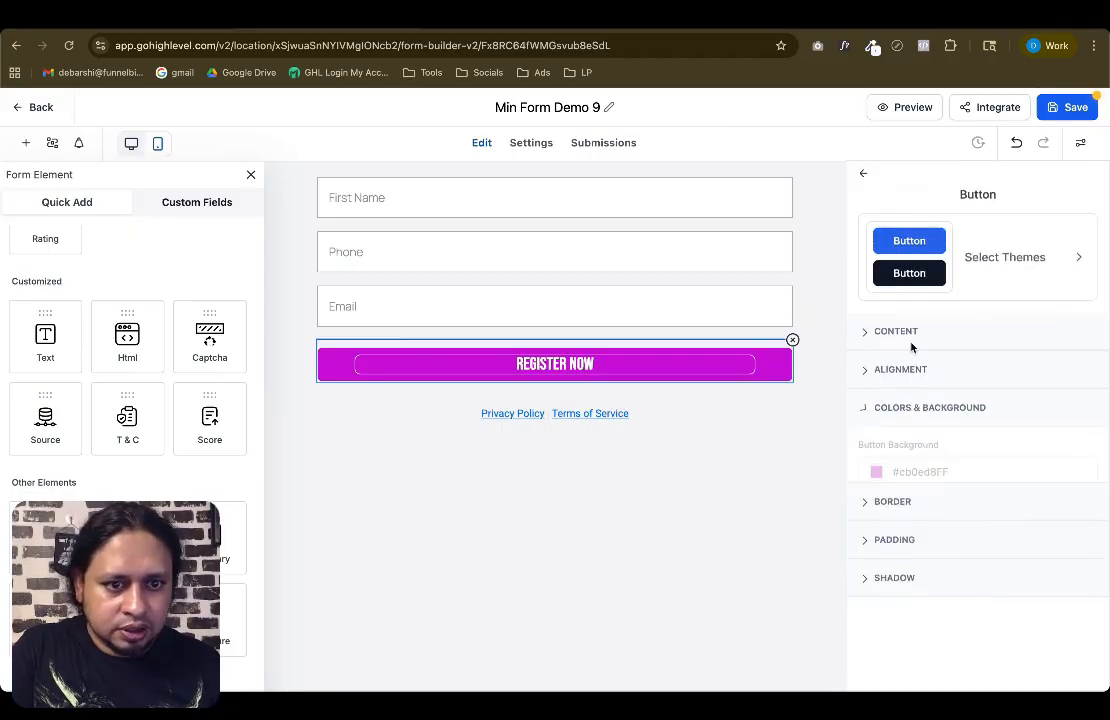
click(899, 486)
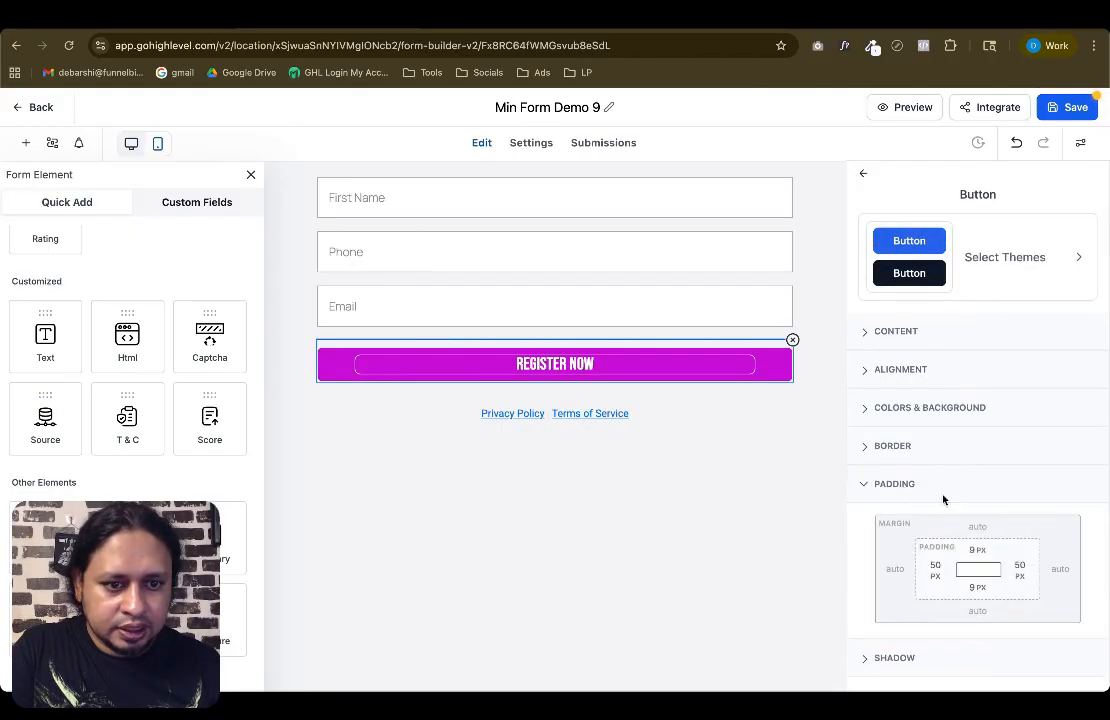
click(873, 446)
click(999, 510)
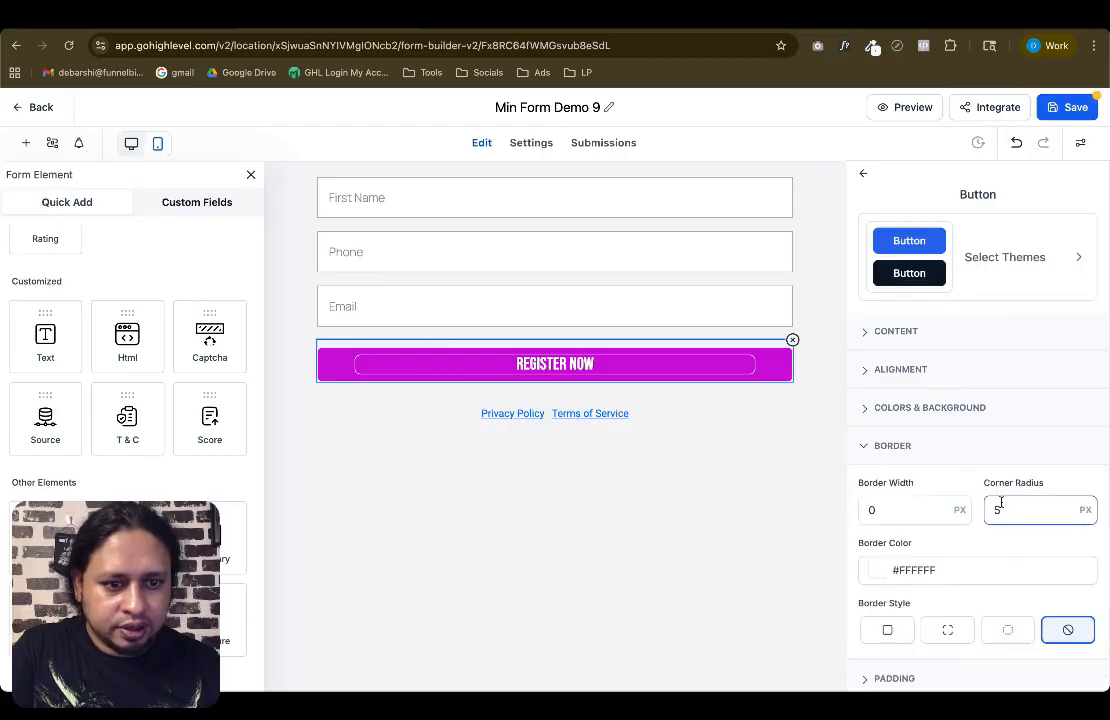
double_click(997, 510)
text(0)
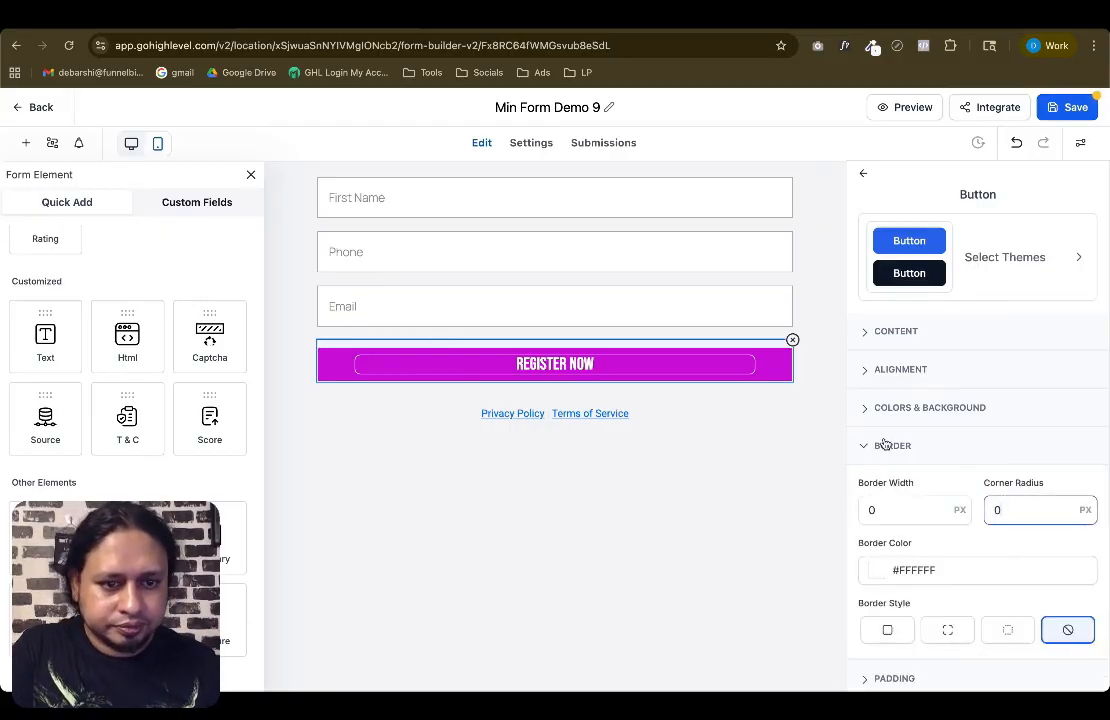
click(913, 496)
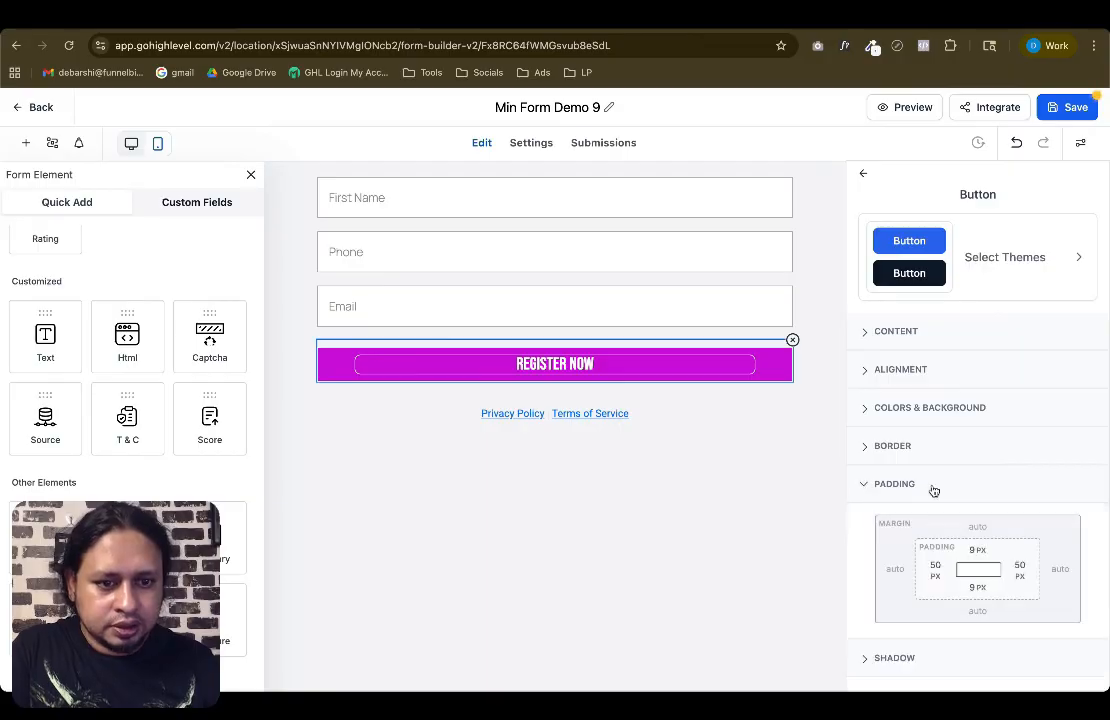
Set the button's top and bottom padding to 15 px
scroll(932, 490, down, 1)
click(978, 487)
click(1008, 519)
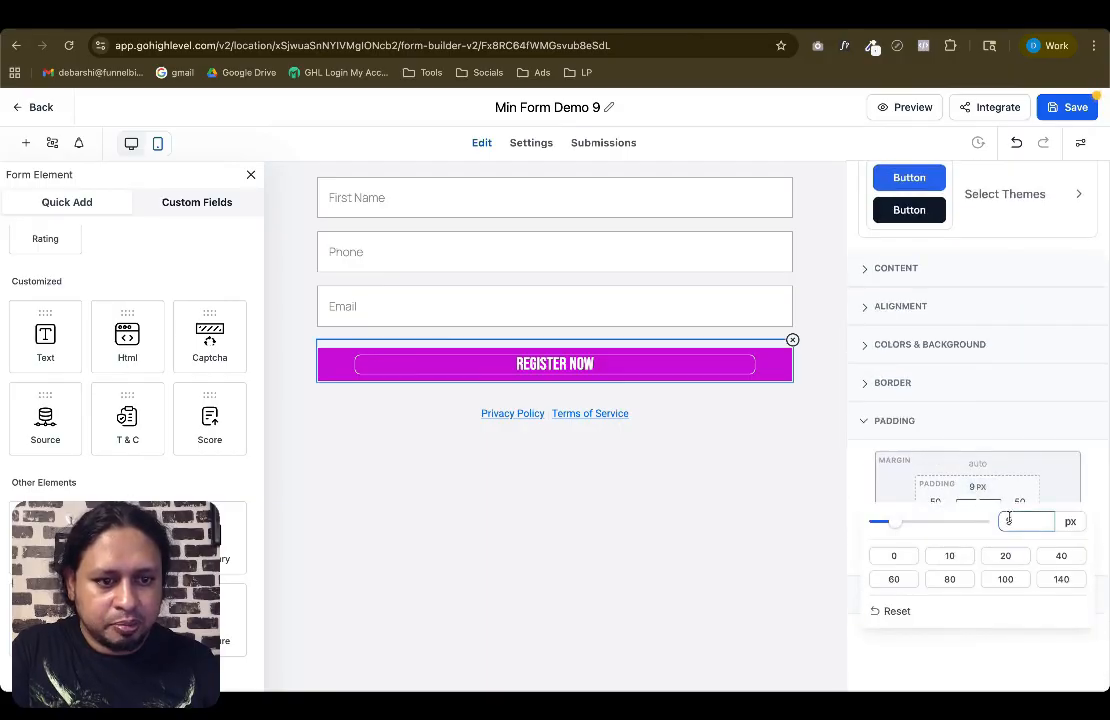
text(15)
click(967, 458)
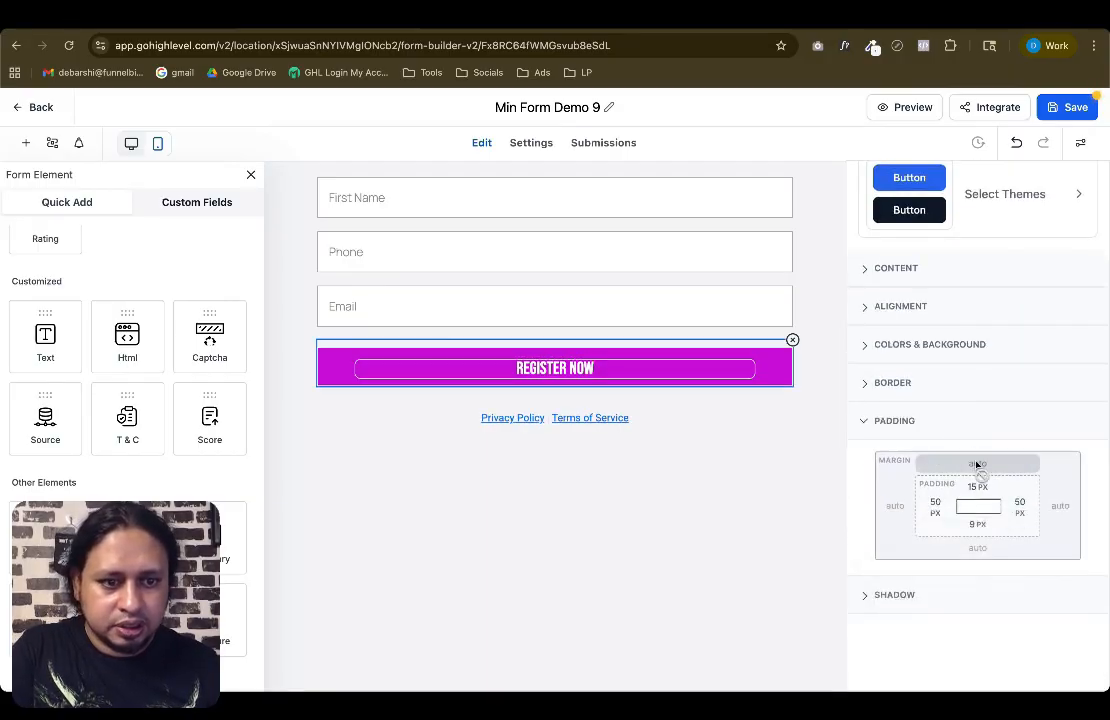
click(978, 526)
click(1008, 557)
text(15)
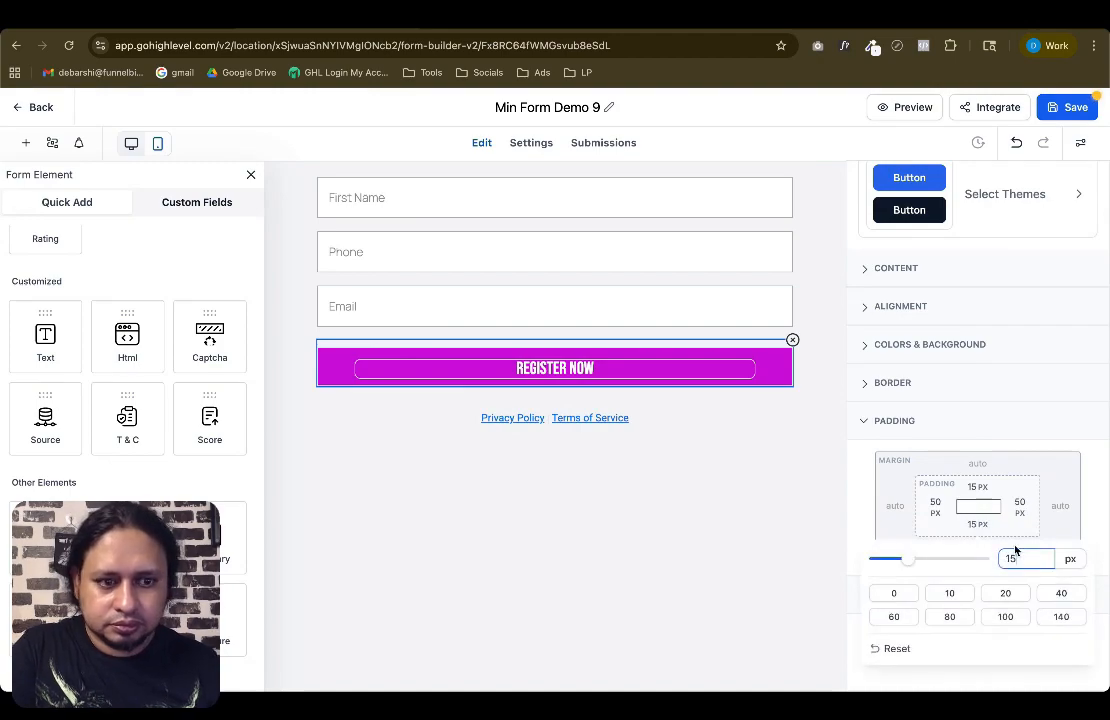
click(937, 460)
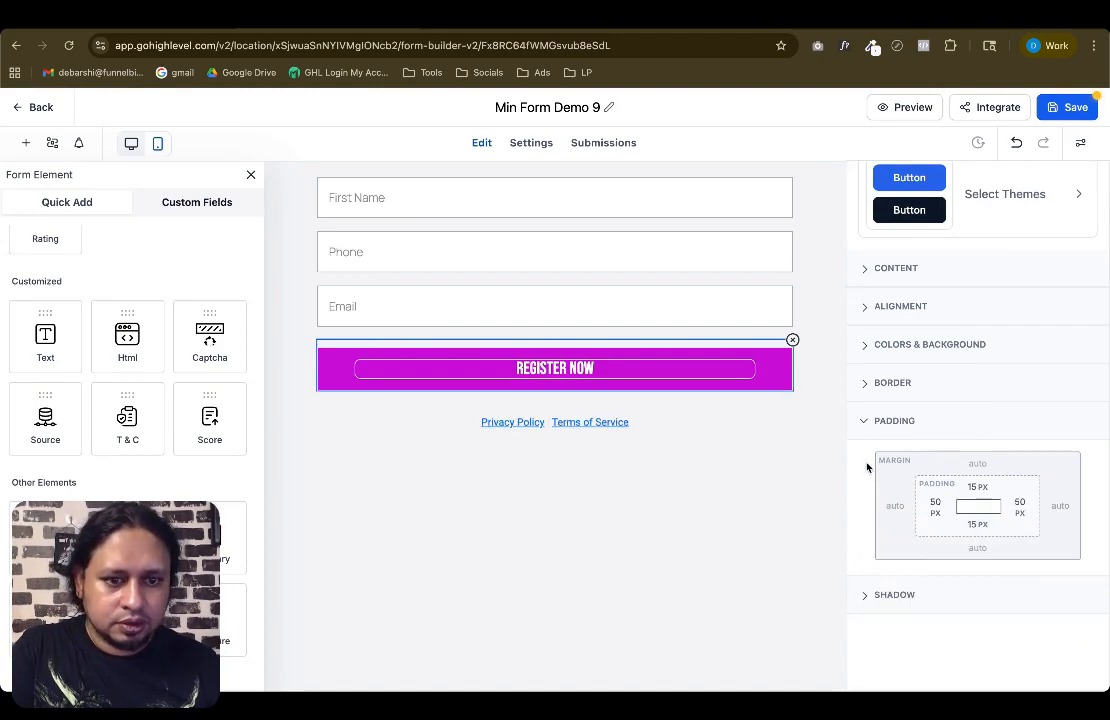
click(722, 419)
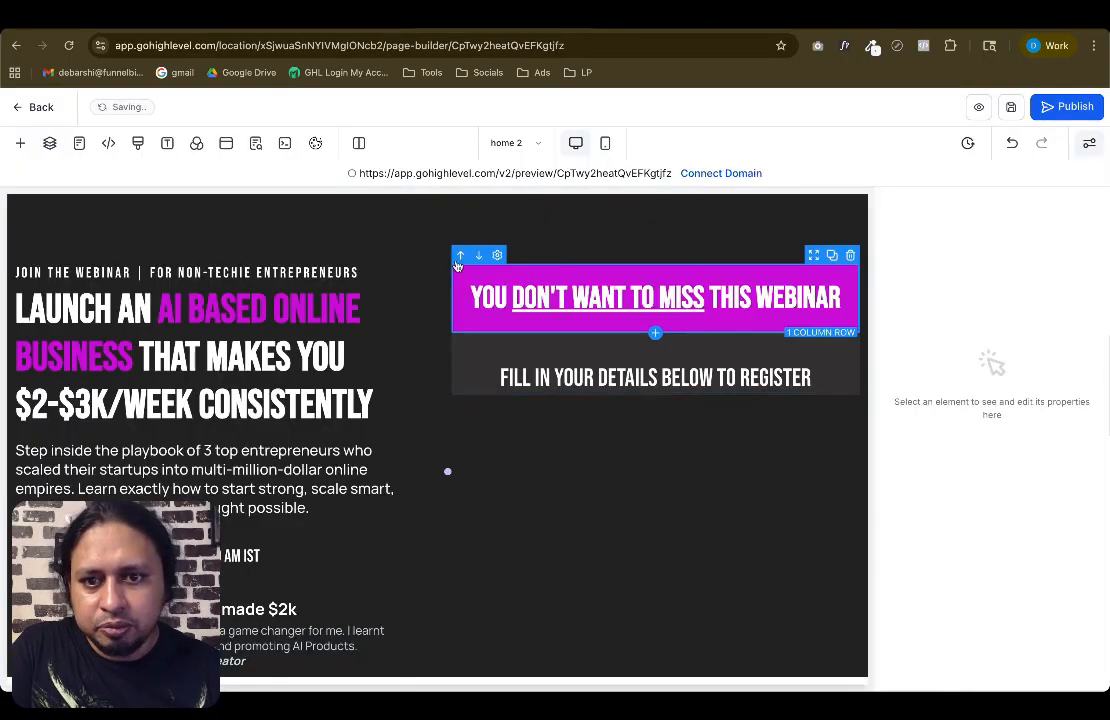
Add a Form element below the sub headline on the landing page and pick Min Form Demo 9
click(600, 250)
click(662, 390)
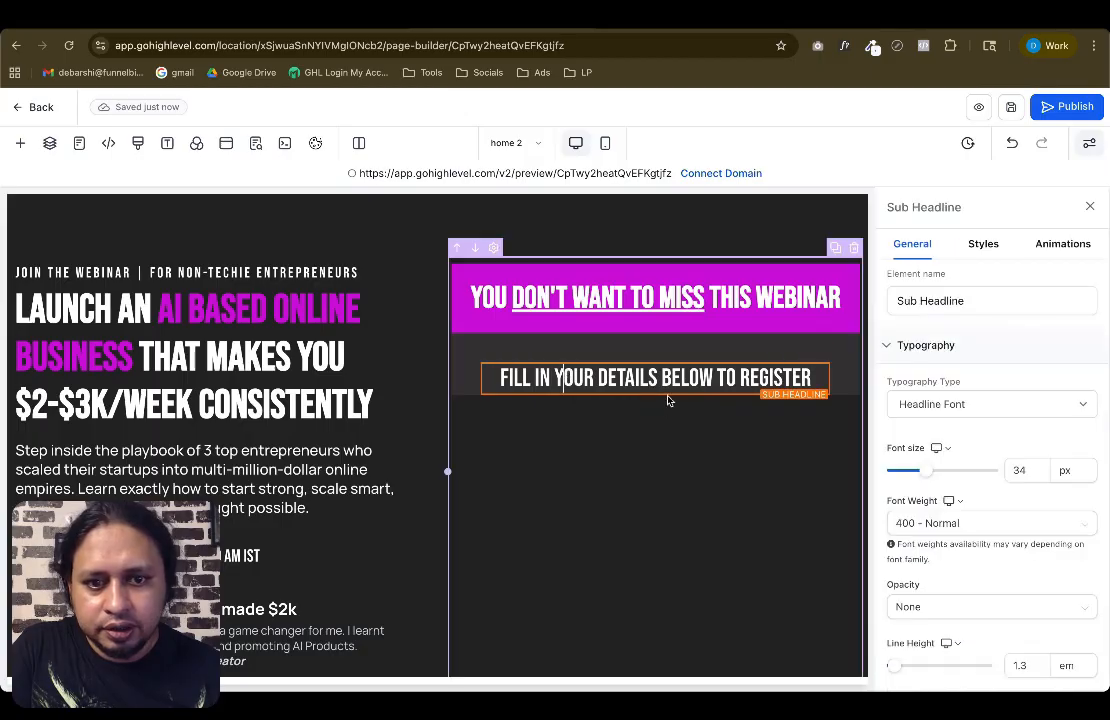
click(655, 395)
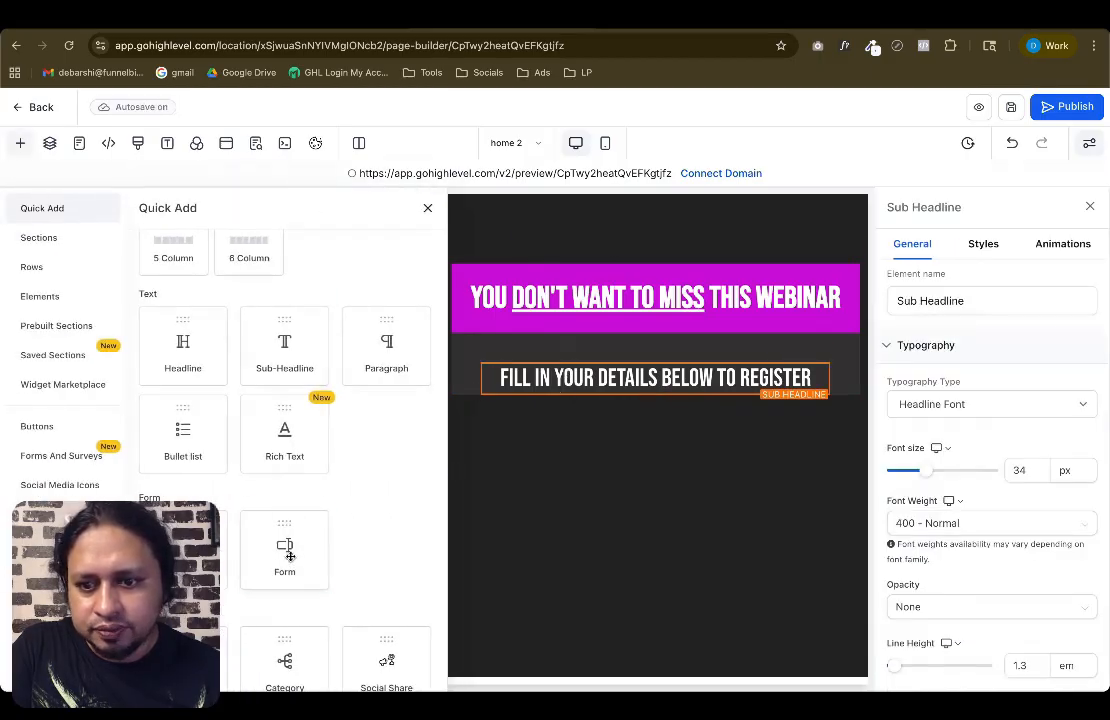
click(280, 540)
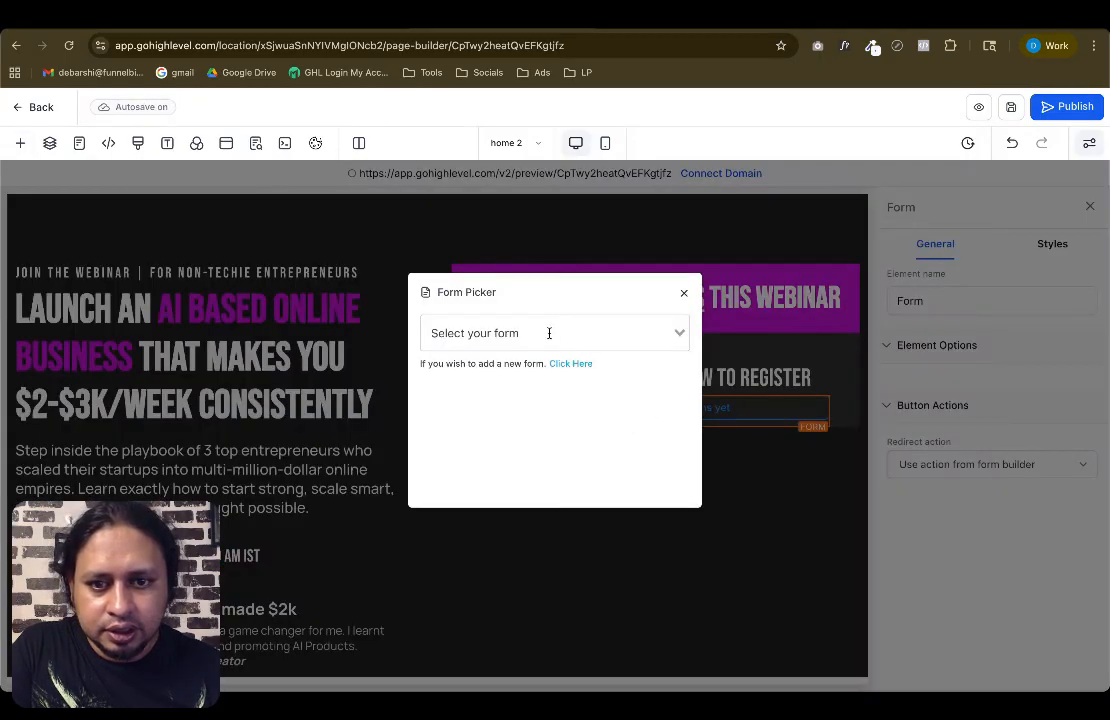
click(549, 332)
scroll(610, 438, down, 3)
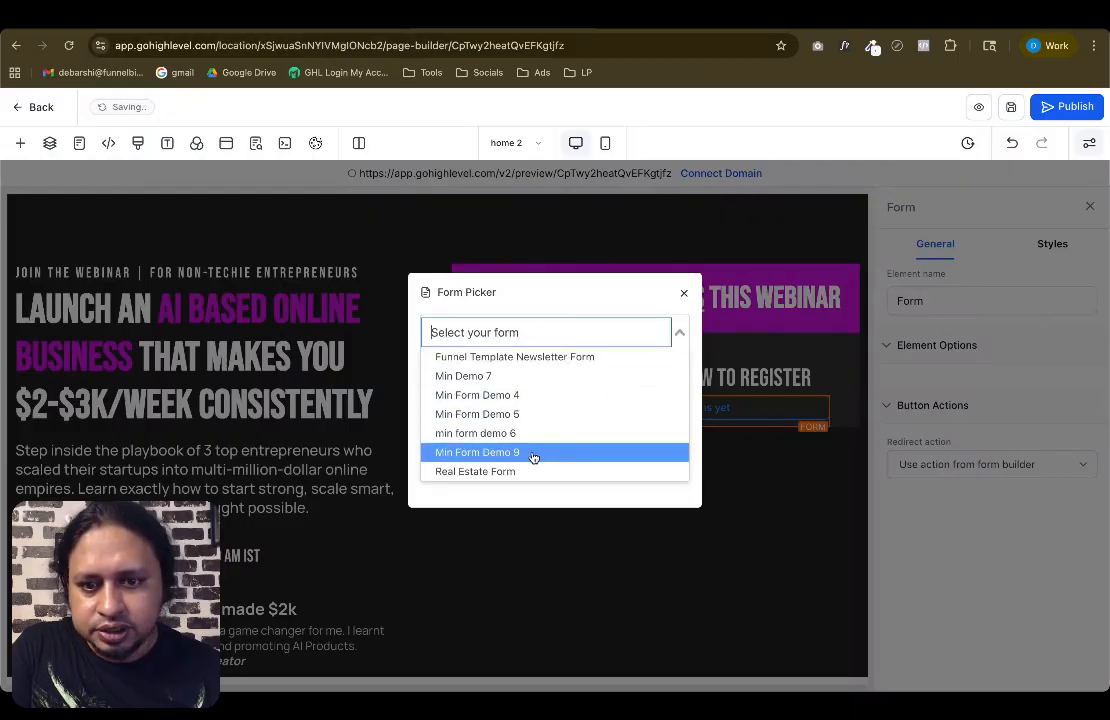
click(530, 458)
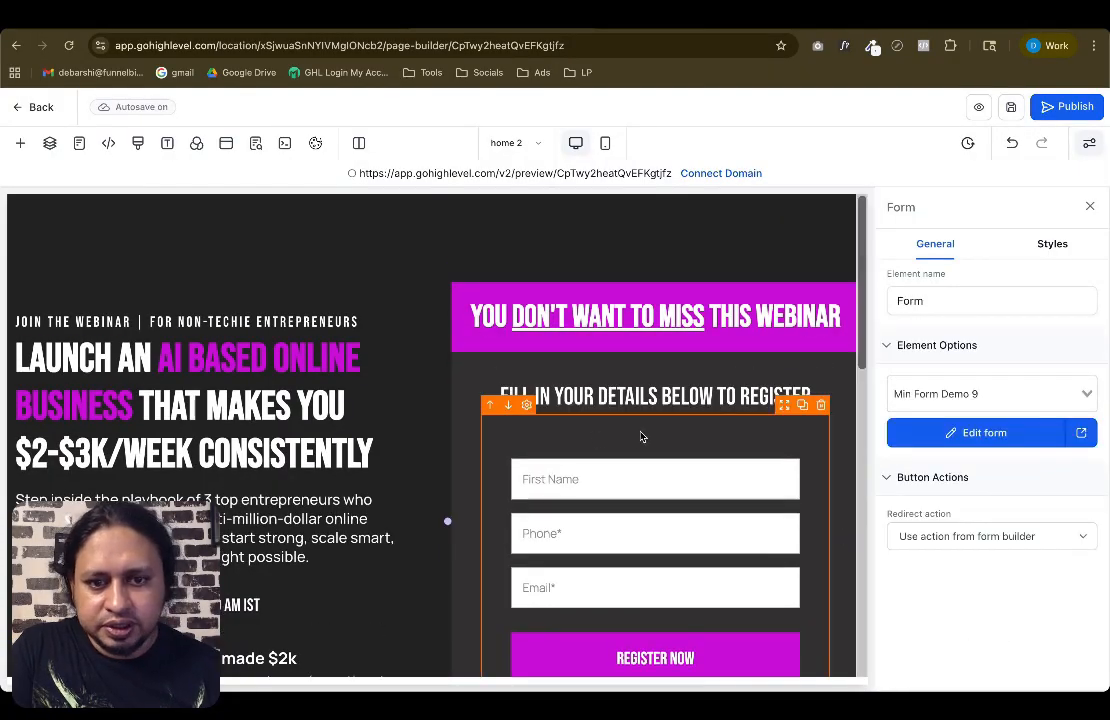
Inspect the form's overall style settings, including width and padding, in the form builder
click(490, 15)
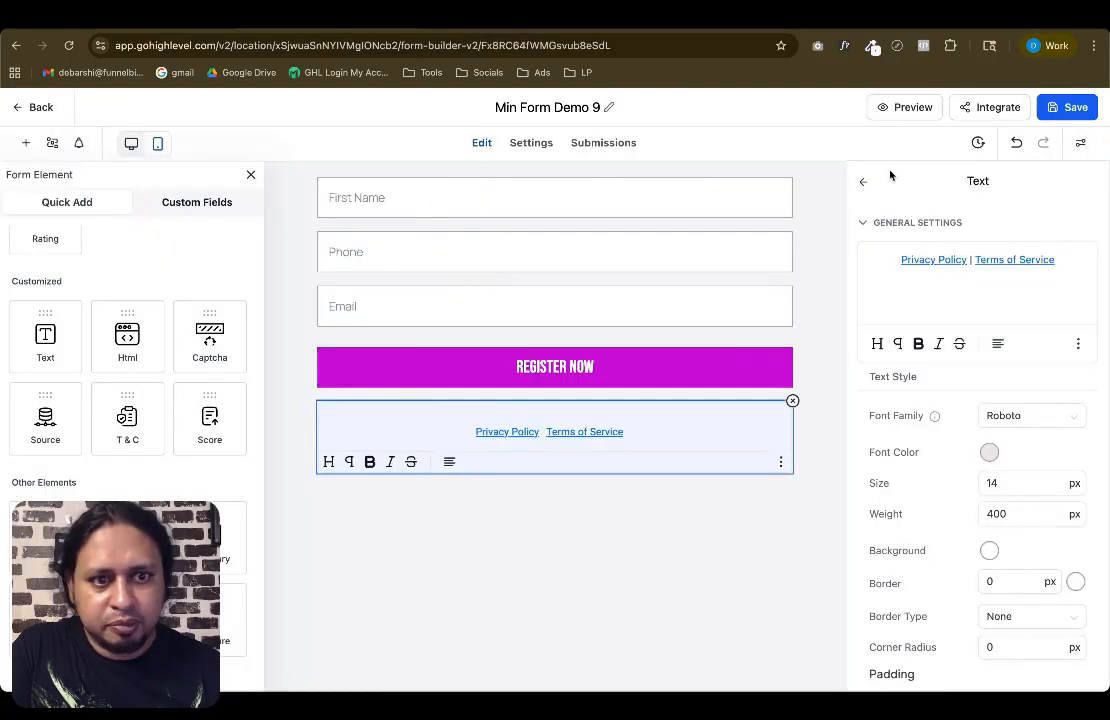
click(1080, 142)
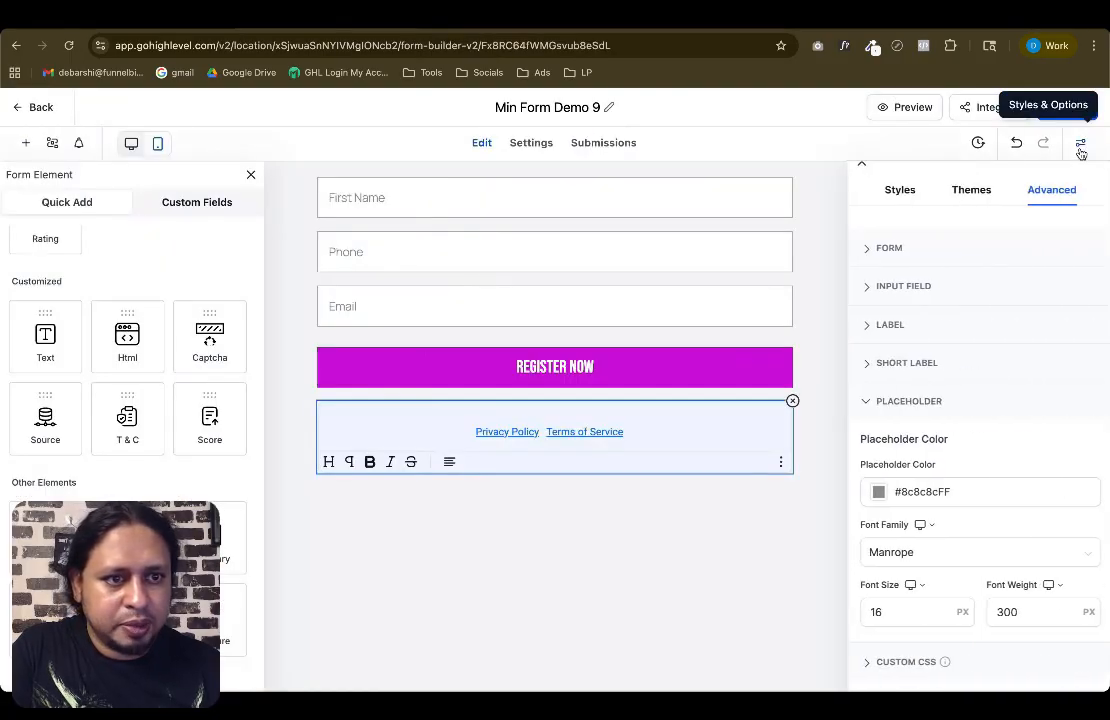
click(899, 250)
click(897, 189)
scroll(1057, 522, down, 1)
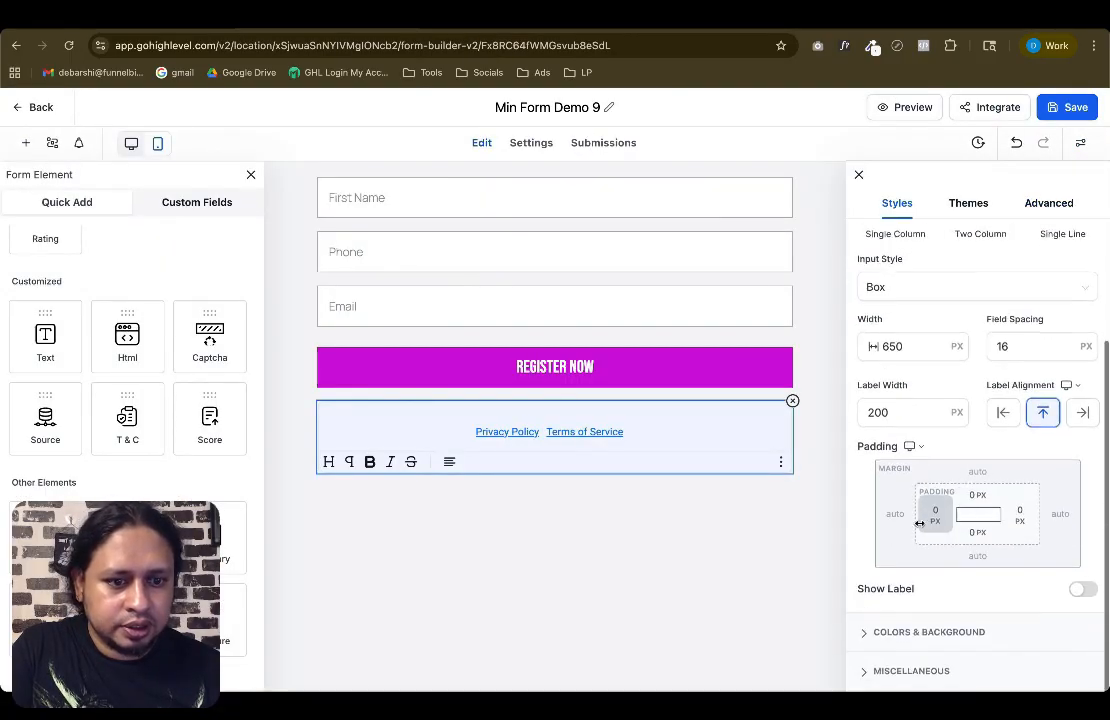
key(ctrl+Tab)
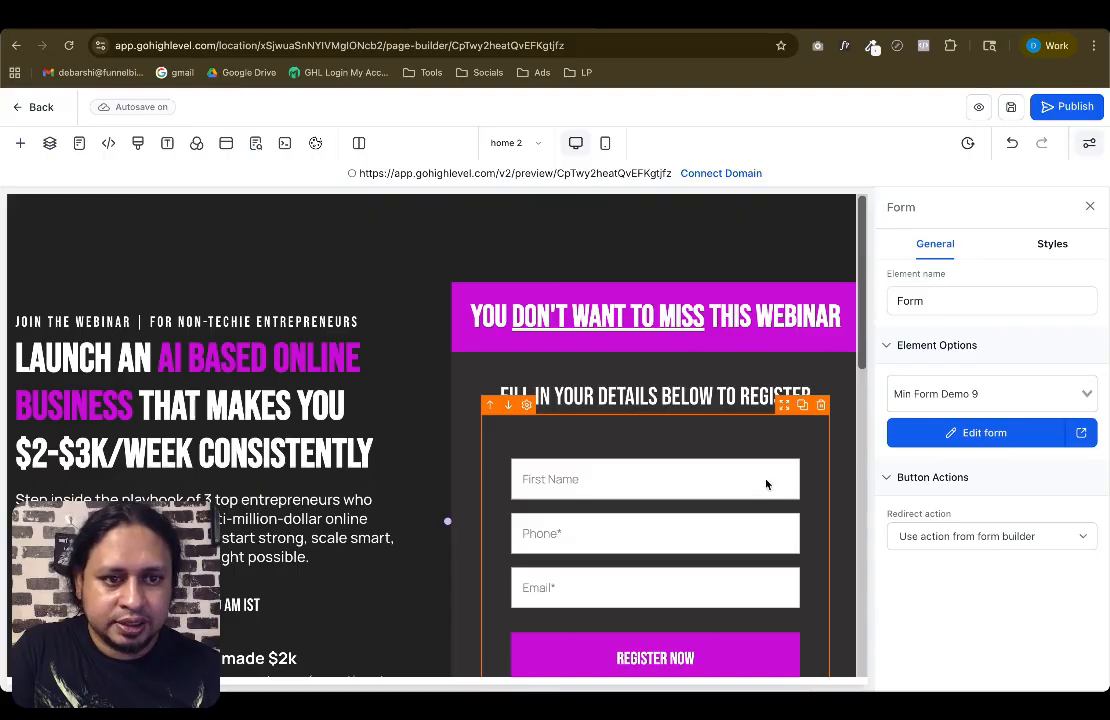
Set the embedded form's top margin to 20 px on the landing page
click(1052, 244)
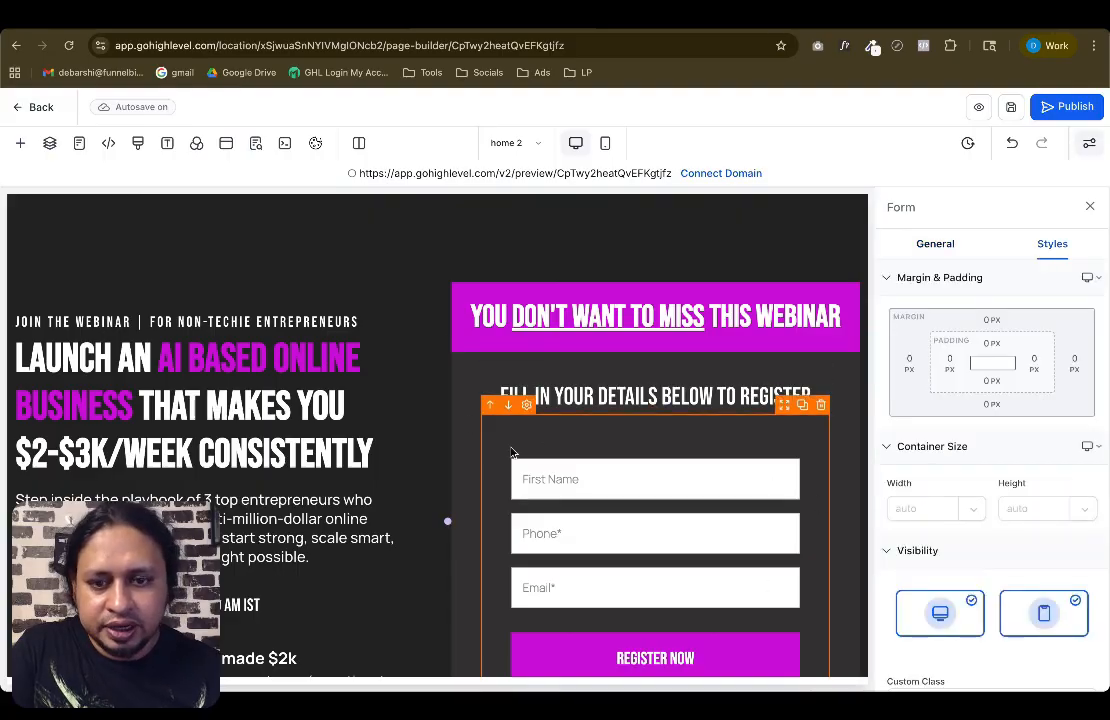
click(593, 396)
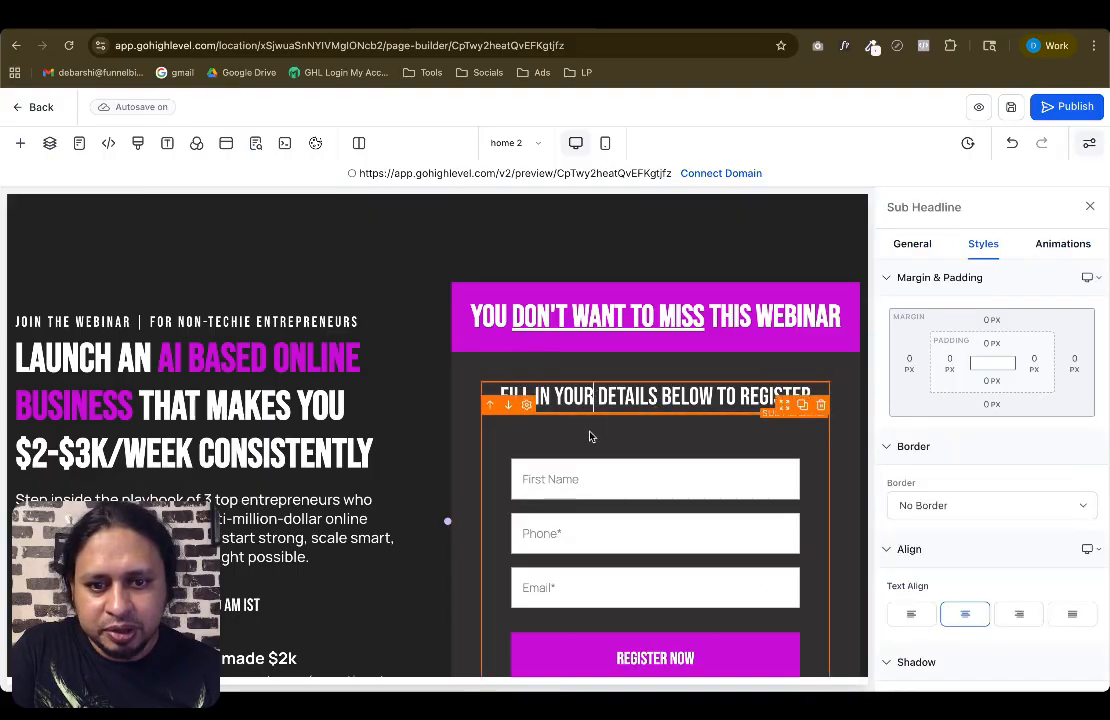
click(595, 438)
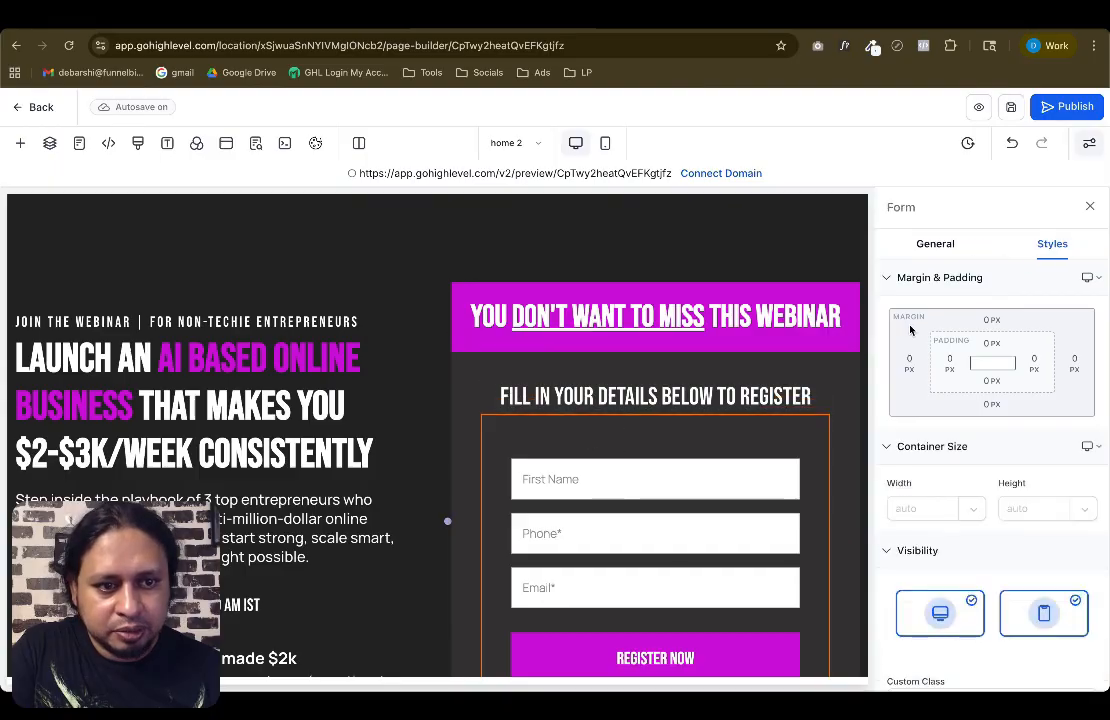
click(989, 320)
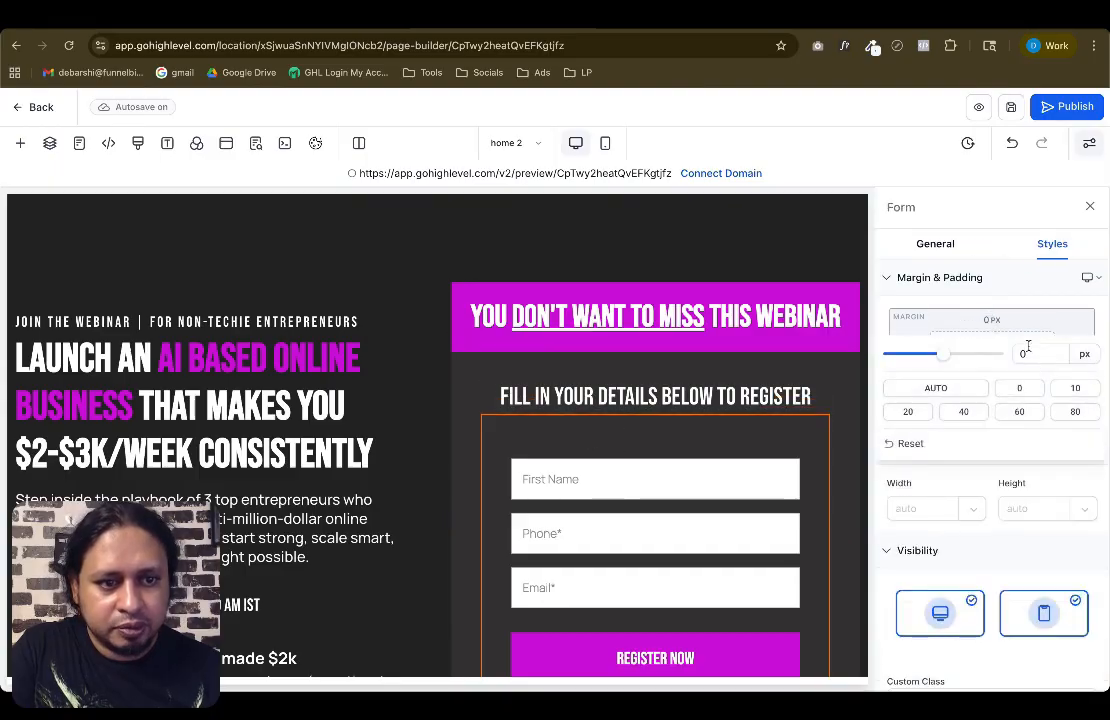
click(910, 416)
click(843, 383)
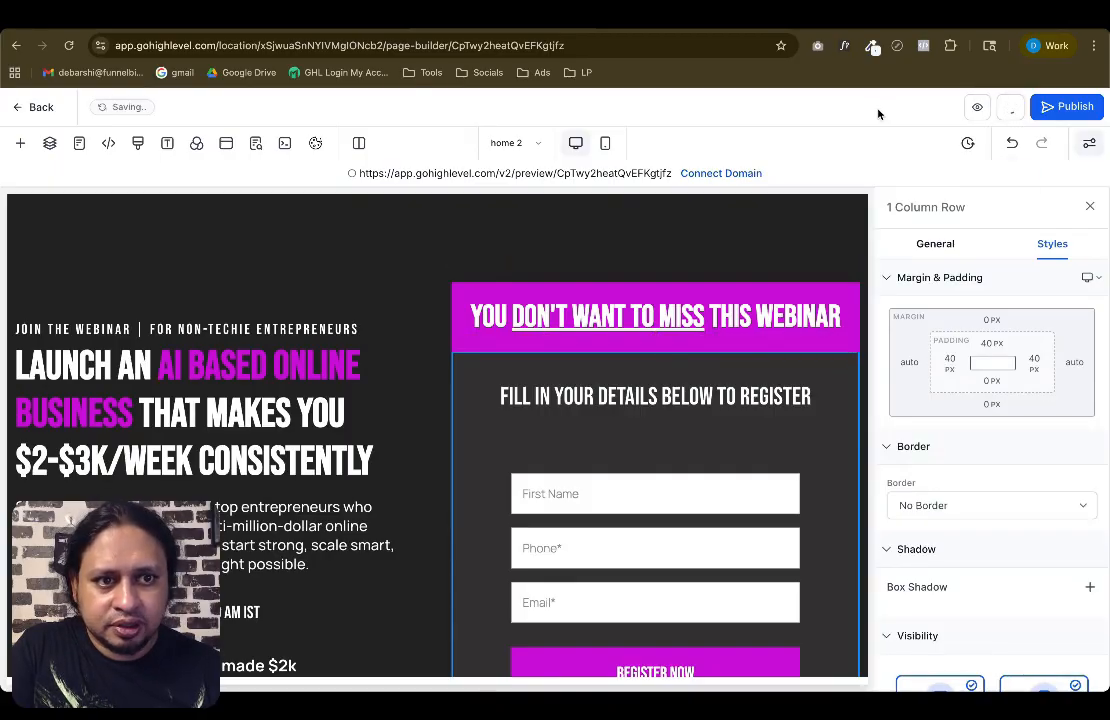
Open the landing page preview
click(982, 109)
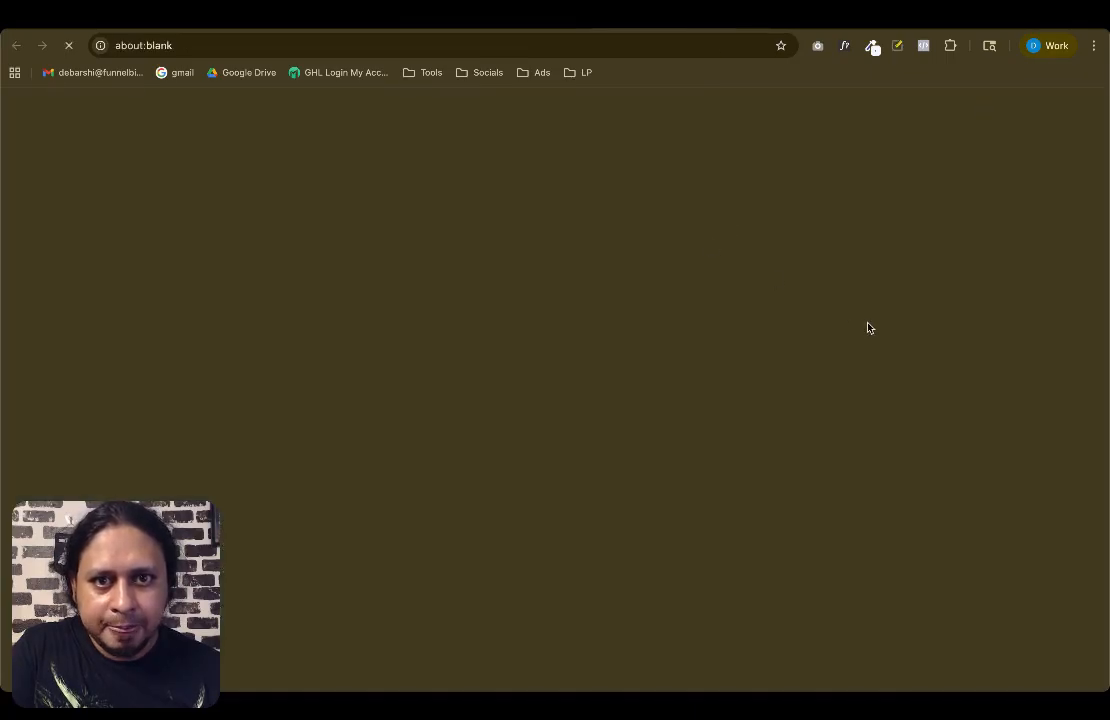